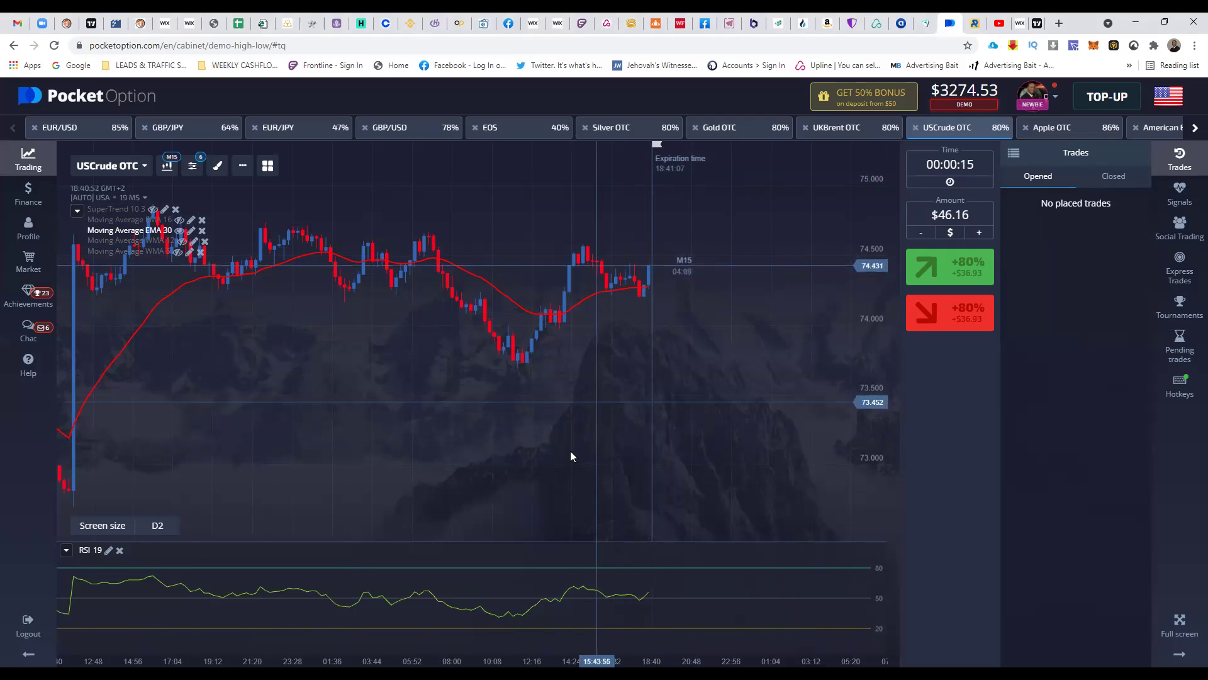
Add a vertical line through the early price peak at about 03.10.2021 06:30 on the USCrude OTC chart and collapse the indicator list.
left_click(1114, 178)
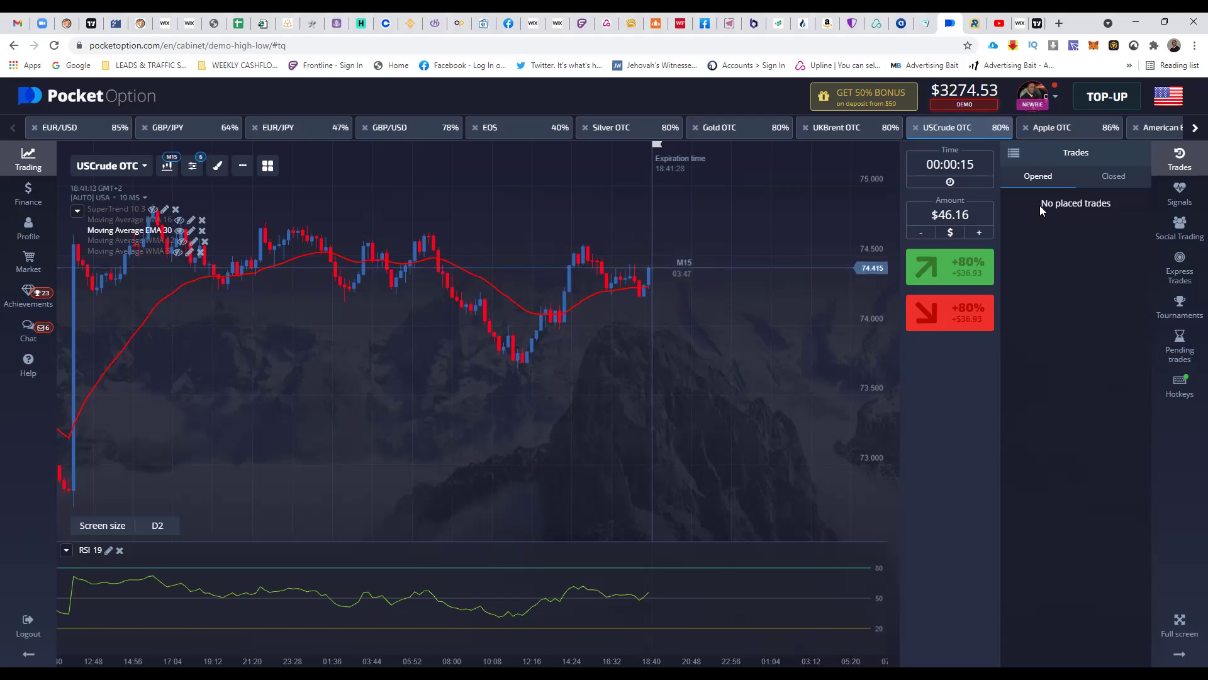
scroll(618, 370, "down", 5)
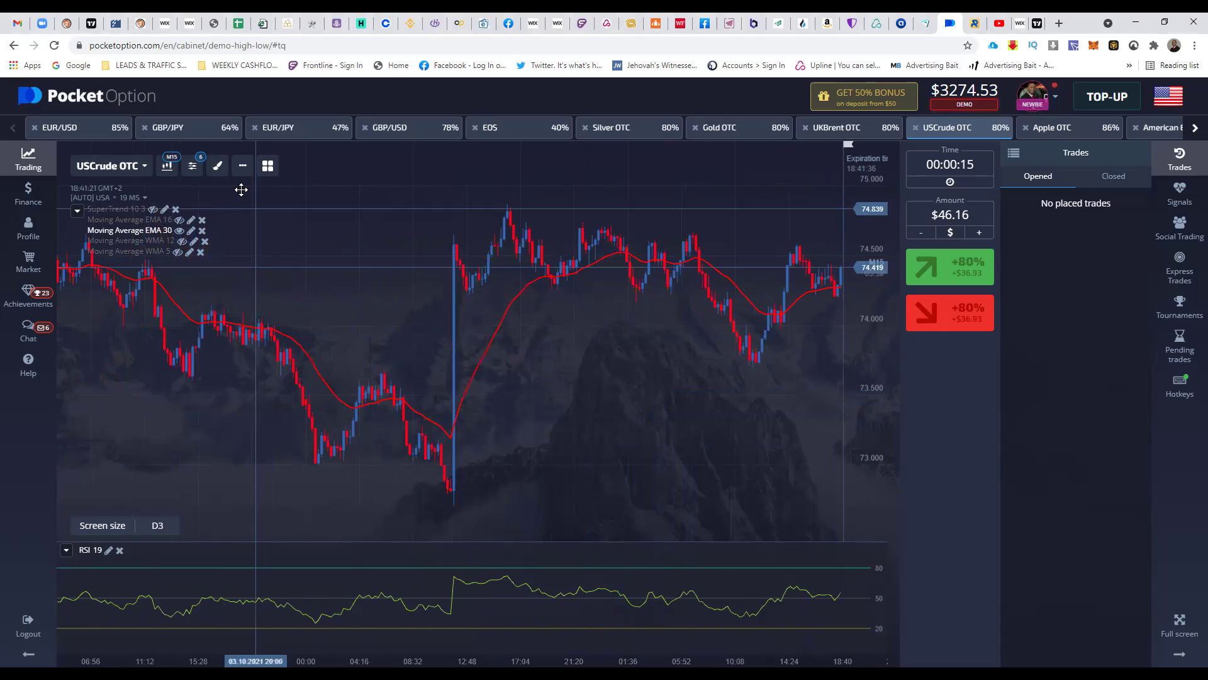
left_click(217, 166)
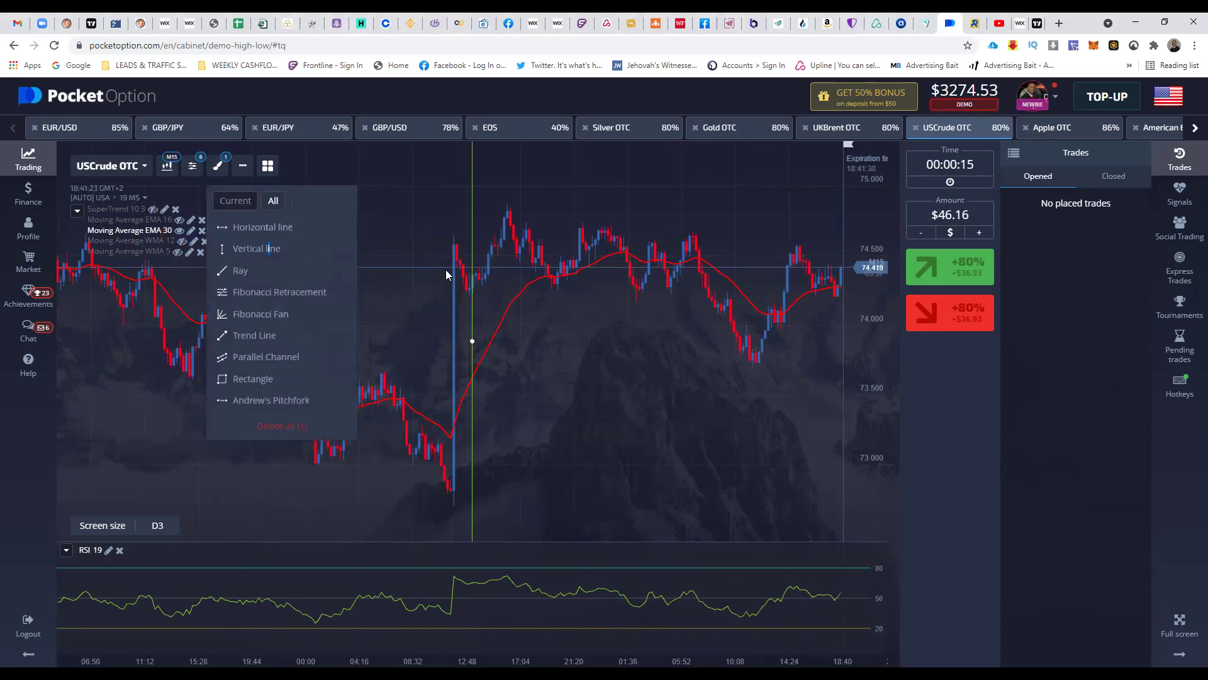
left_click(496, 329)
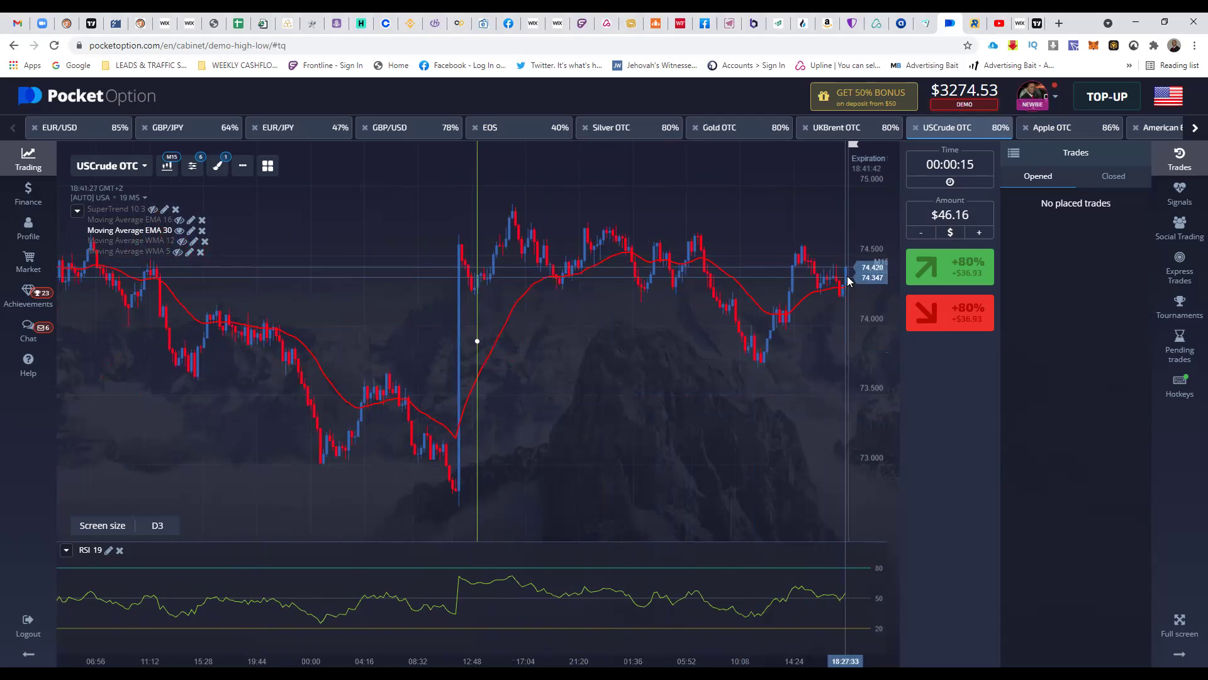
left_click(80, 212)
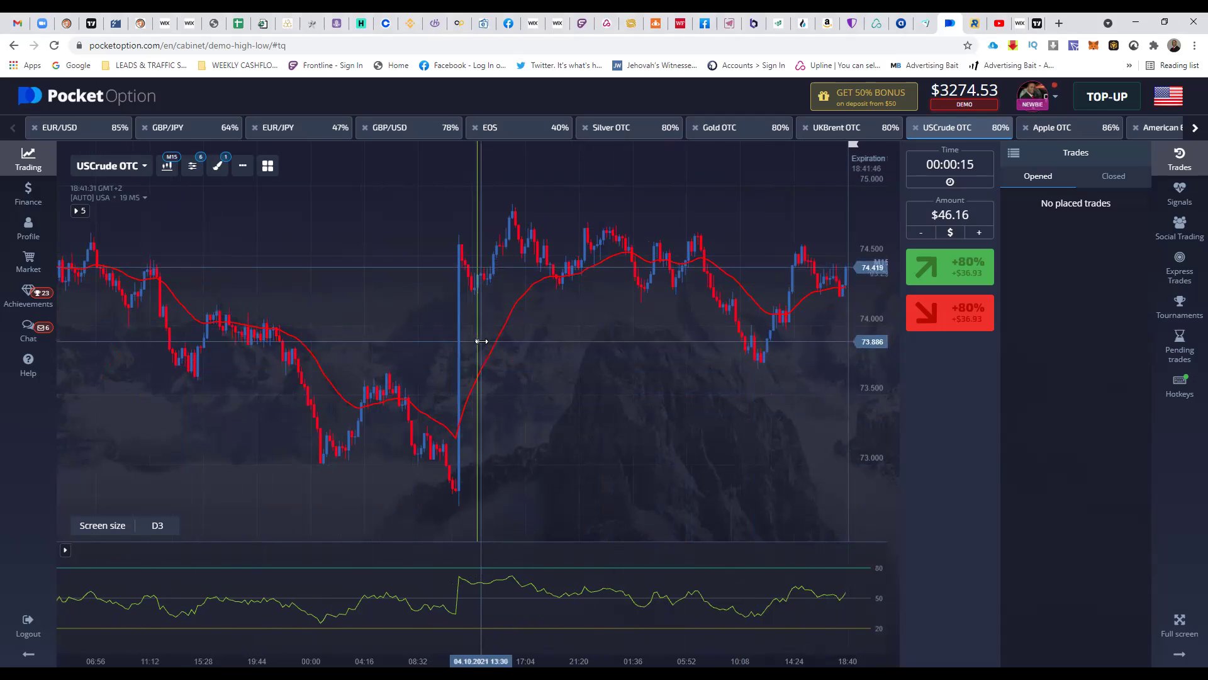
mouse_move(478, 340)
left_mouse_down()
mouse_move(73, 304)
mouse_move(95, 305)
left_mouse_up()
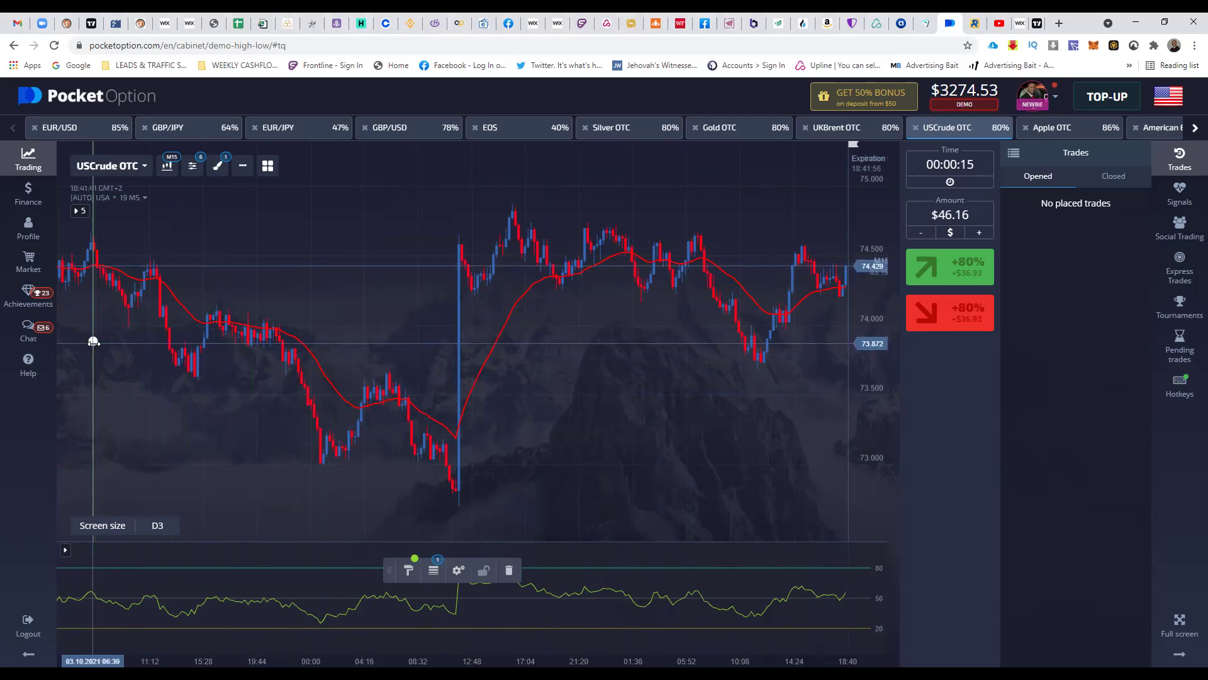
left_click_drag(90, 342, 88, 341)
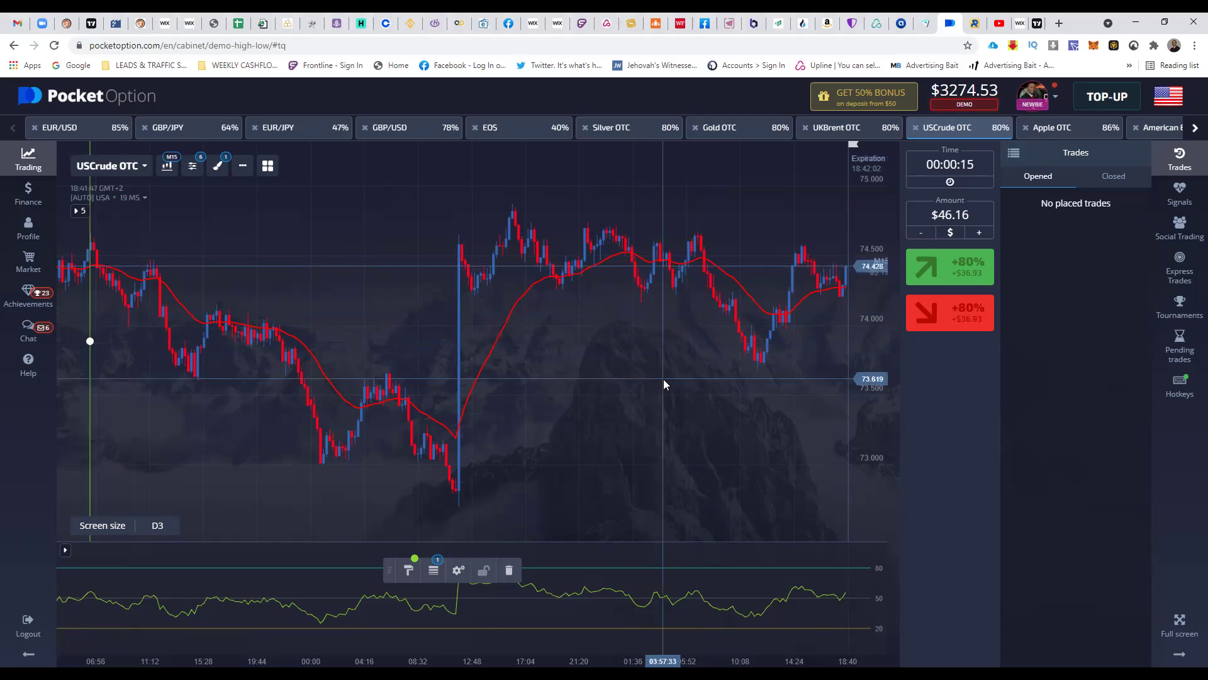
Add a horizontal line at the chart's lowest candle bodies, at about 72.822.
left_click(217, 165)
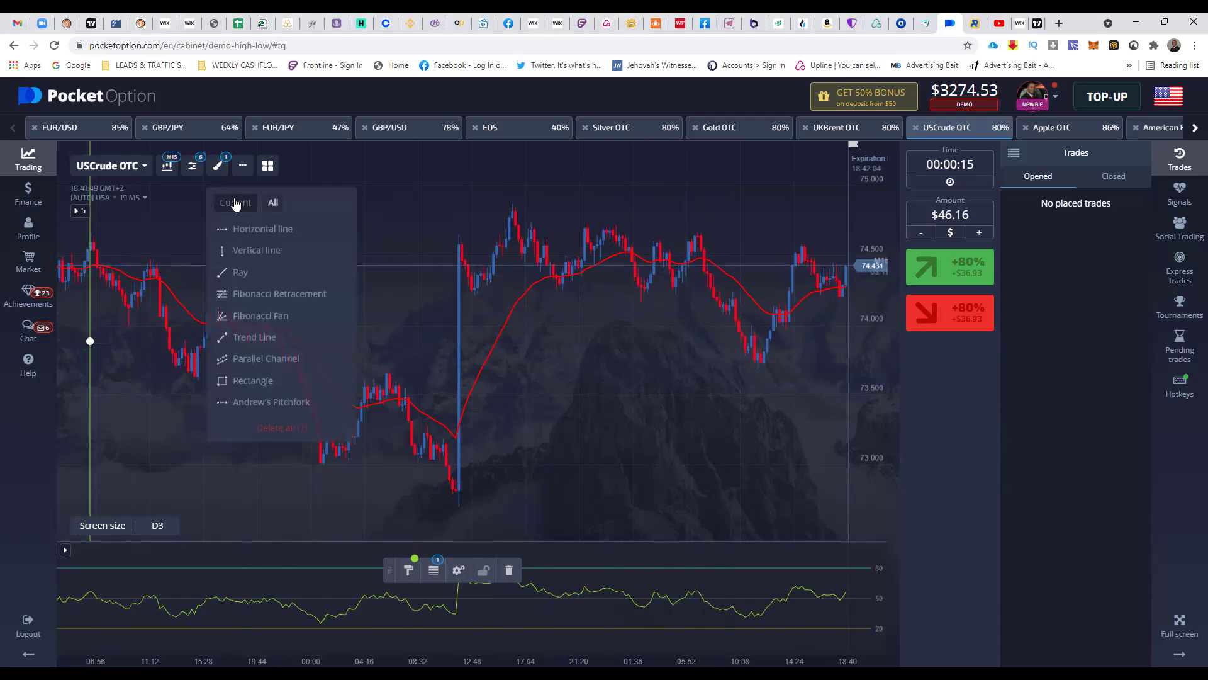
left_click(261, 227)
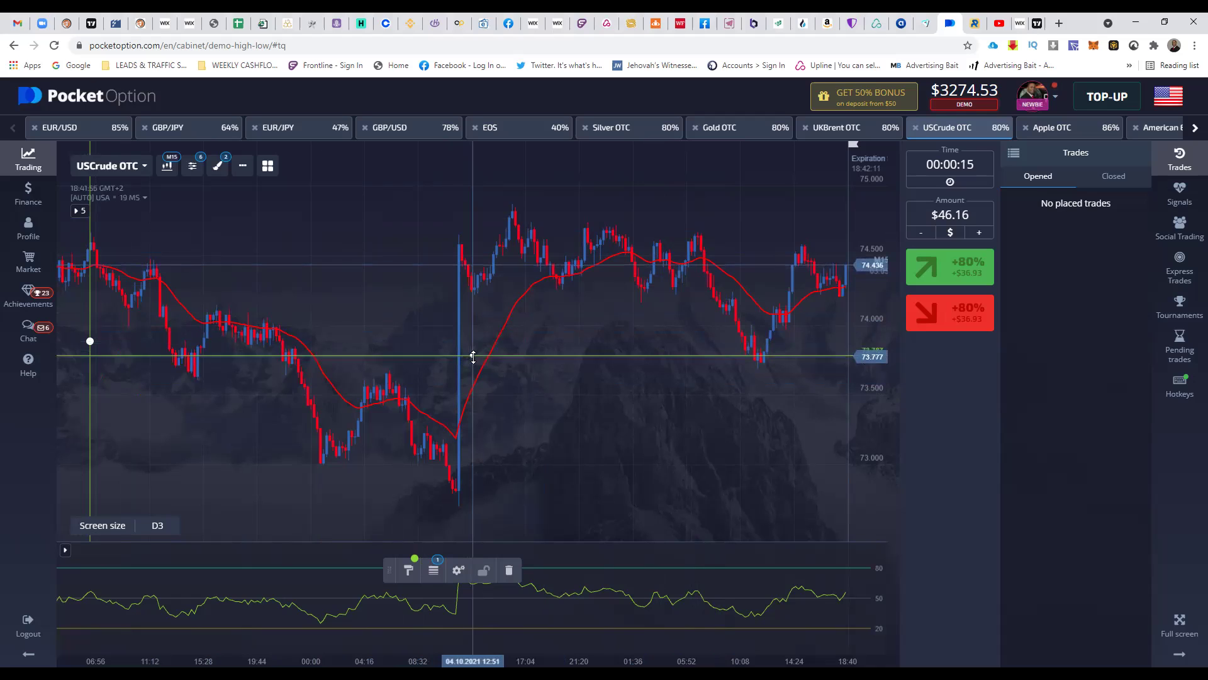
mouse_move(474, 357)
left_mouse_down()
mouse_move(472, 493)
mouse_move(484, 502)
mouse_move(472, 489)
left_mouse_up()
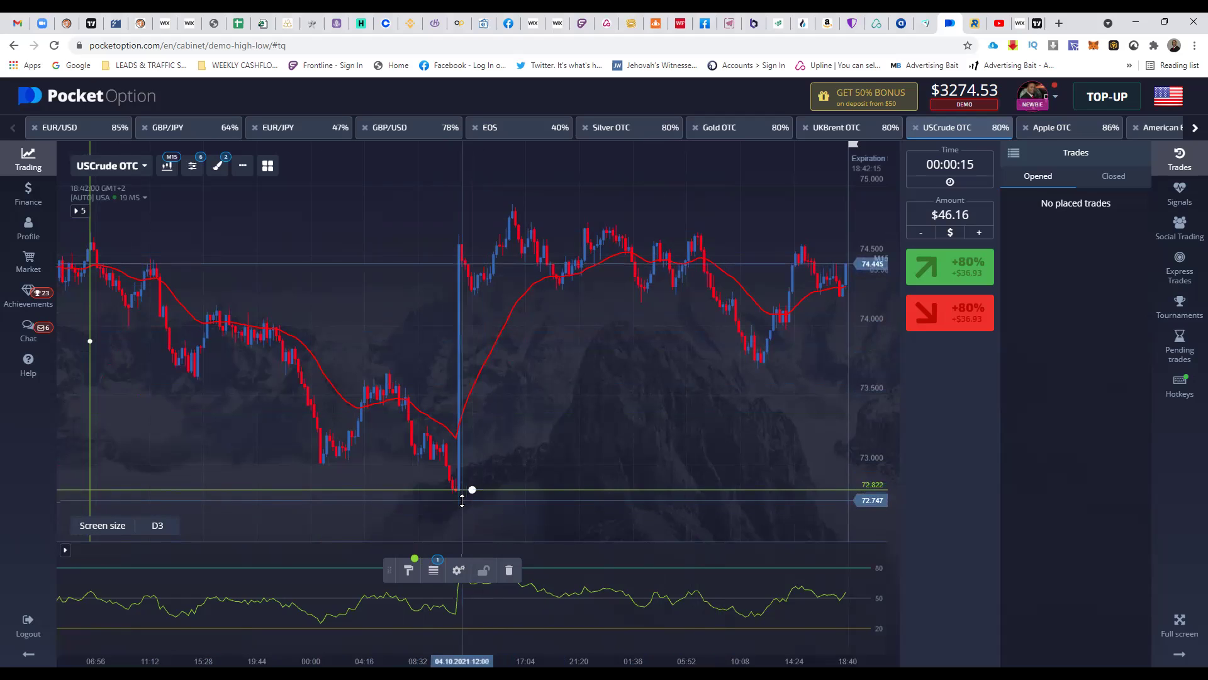
Draw a thin rectangle zone directly below the 72.822 line, spanning the full width of the chart.
left_click(220, 174)
left_click(272, 378)
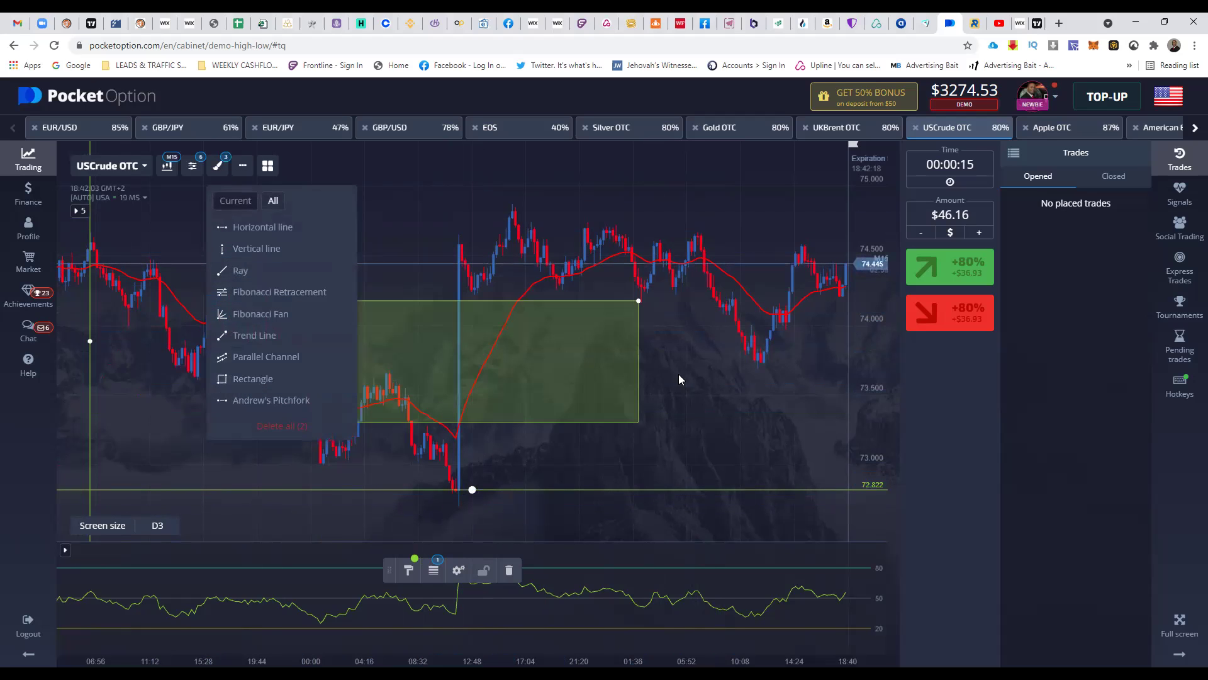
left_click_drag(639, 300, 625, 540)
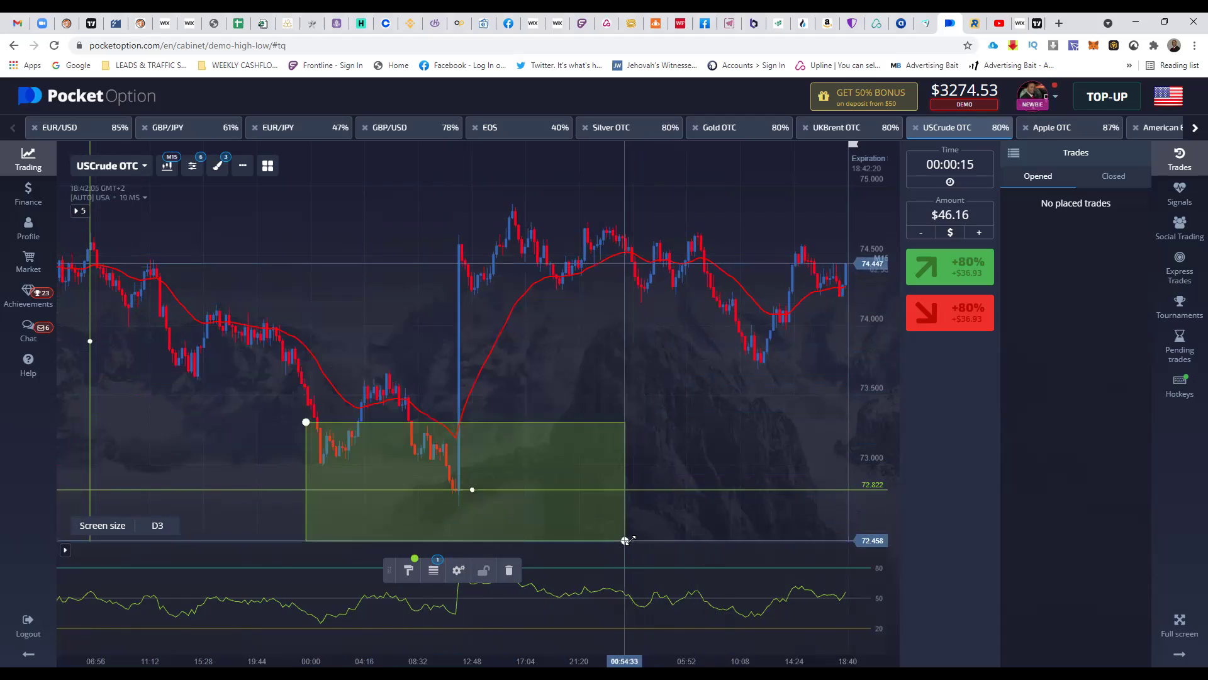
left_click_drag(305, 422, 321, 490)
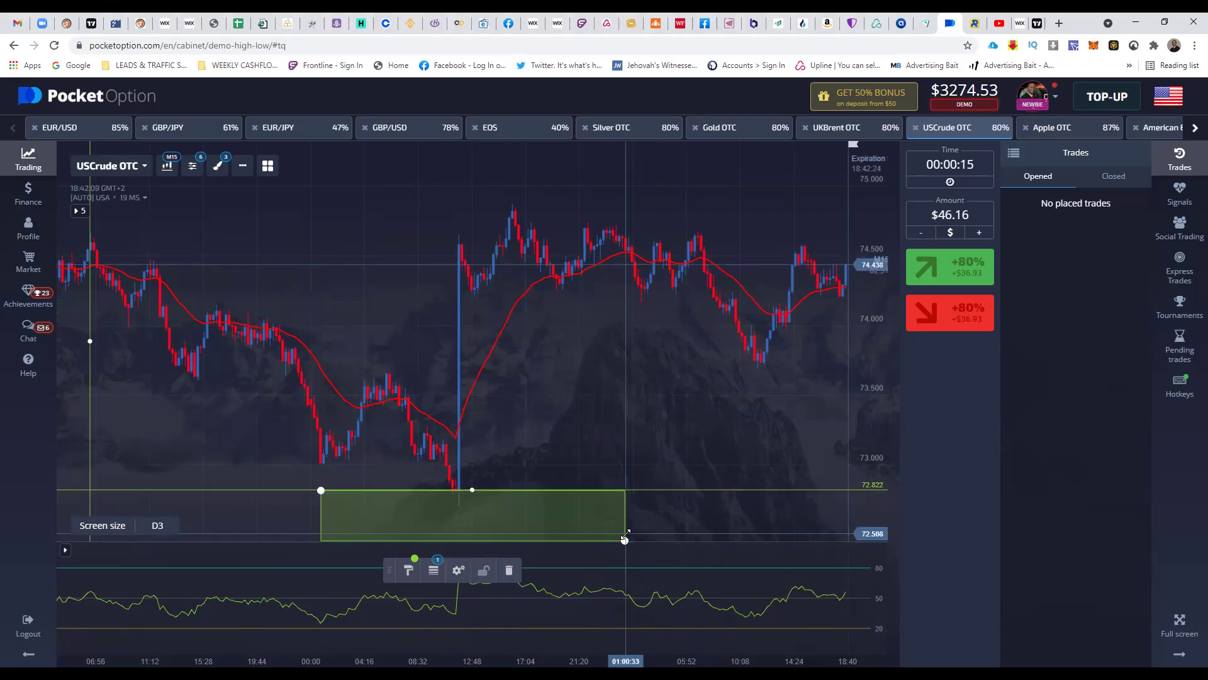
left_click_drag(625, 540, 631, 507)
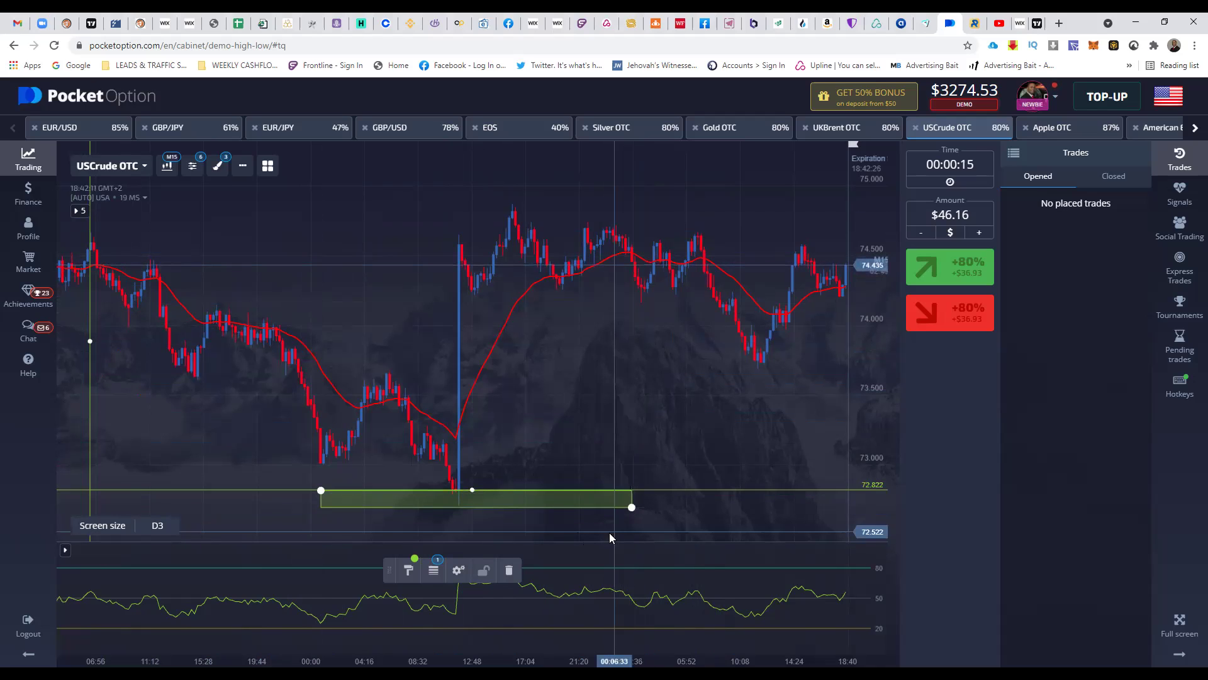
left_click_drag(321, 490, 59, 490)
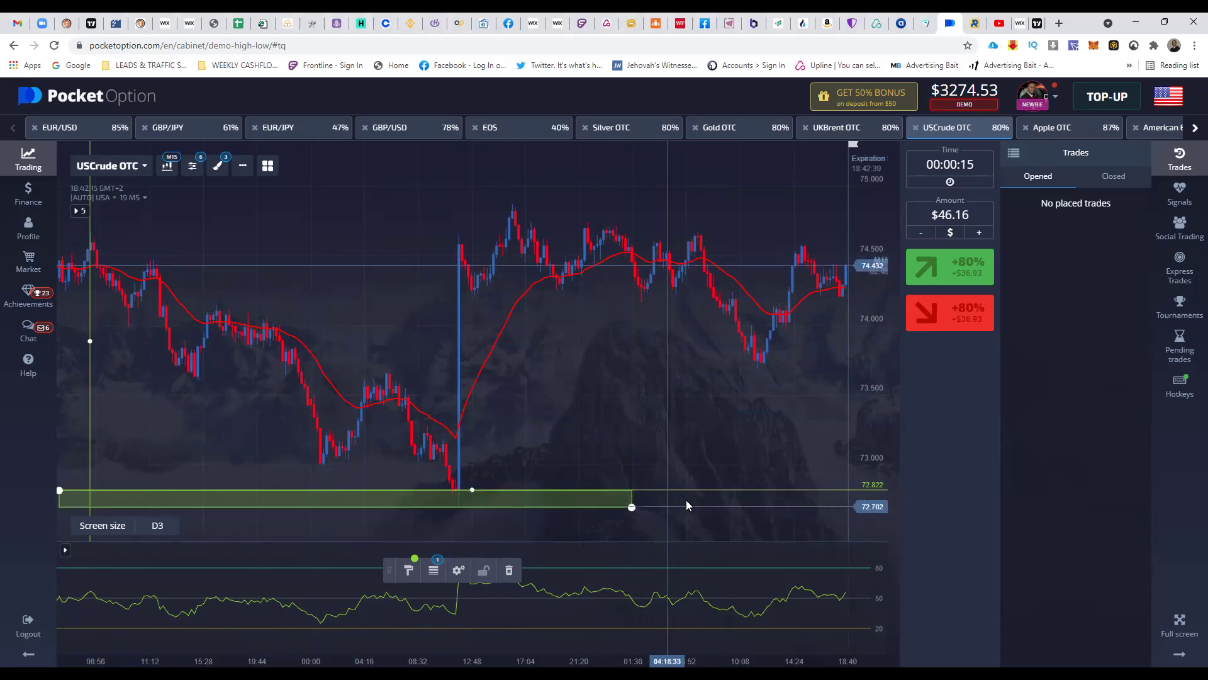
left_click_drag(631, 507, 888, 500)
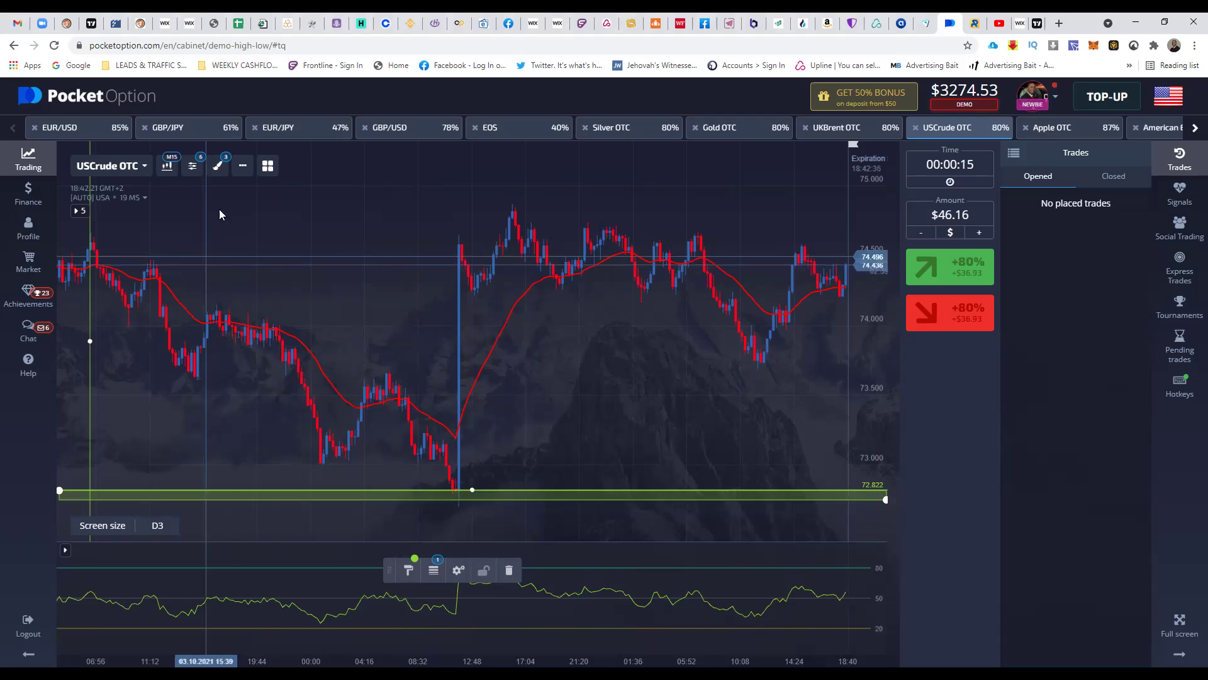
Add a second horizontal line at about 73.107, along the cluster of lows above the bottom zone.
left_click(217, 165)
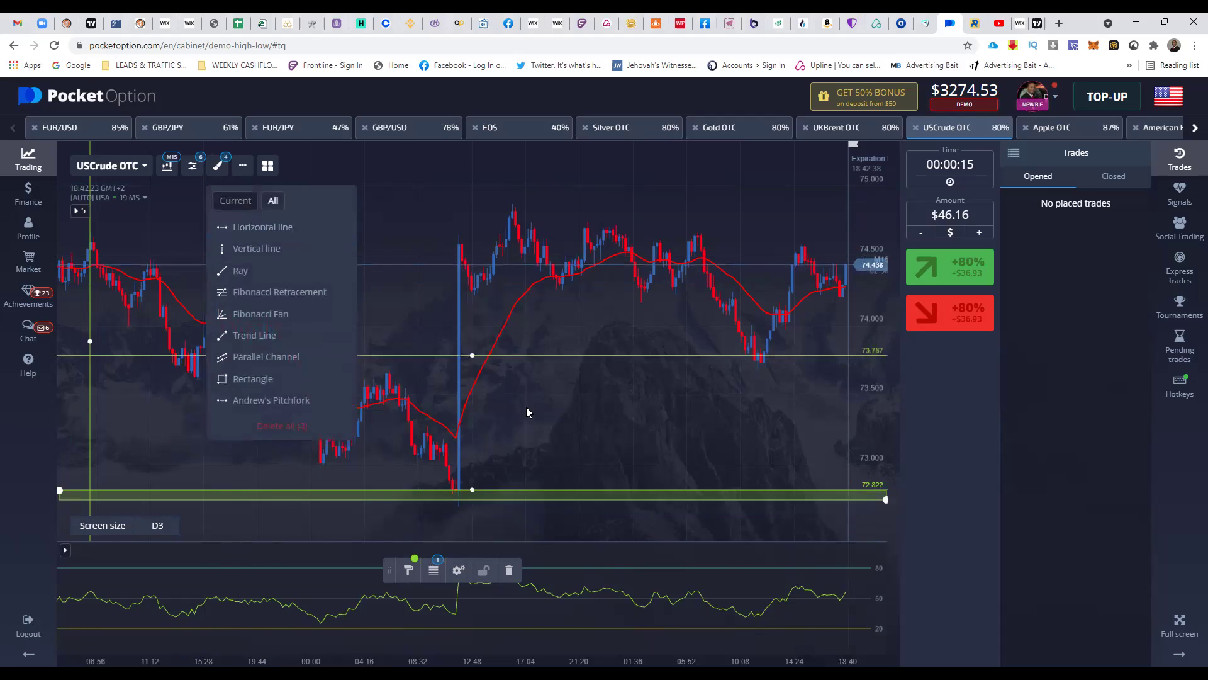
mouse_move(480, 357)
left_mouse_down()
mouse_move(483, 467)
mouse_move(487, 453)
left_mouse_up()
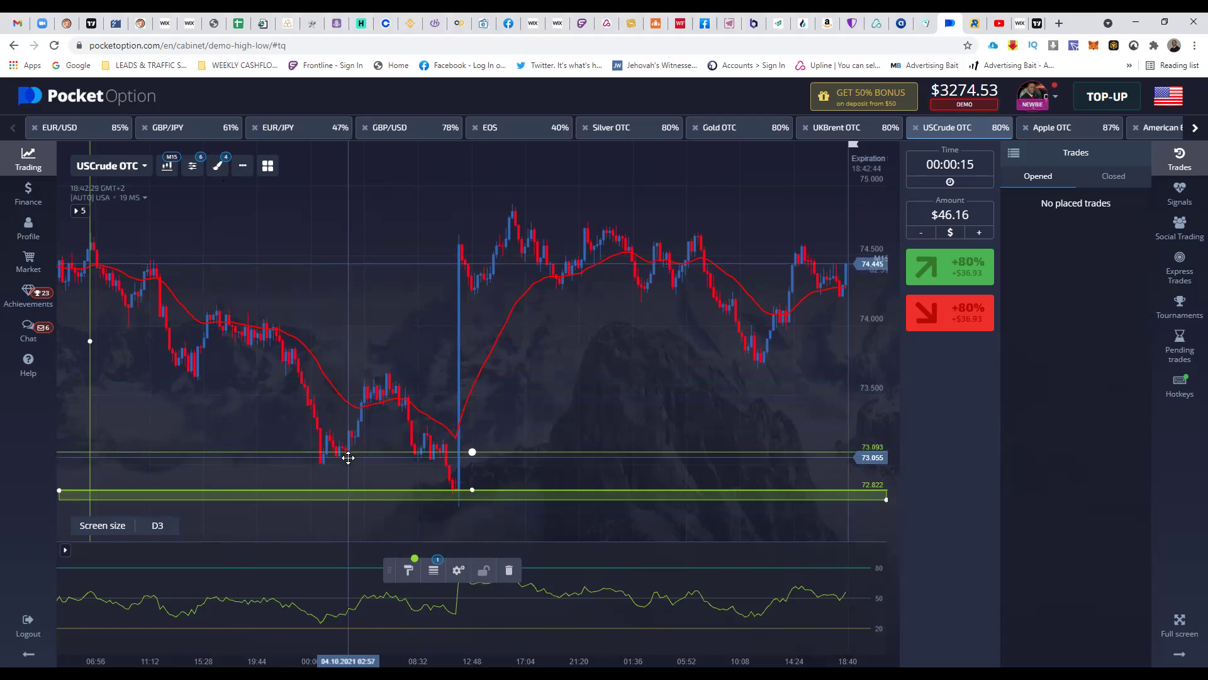
left_click_drag(472, 451, 475, 452)
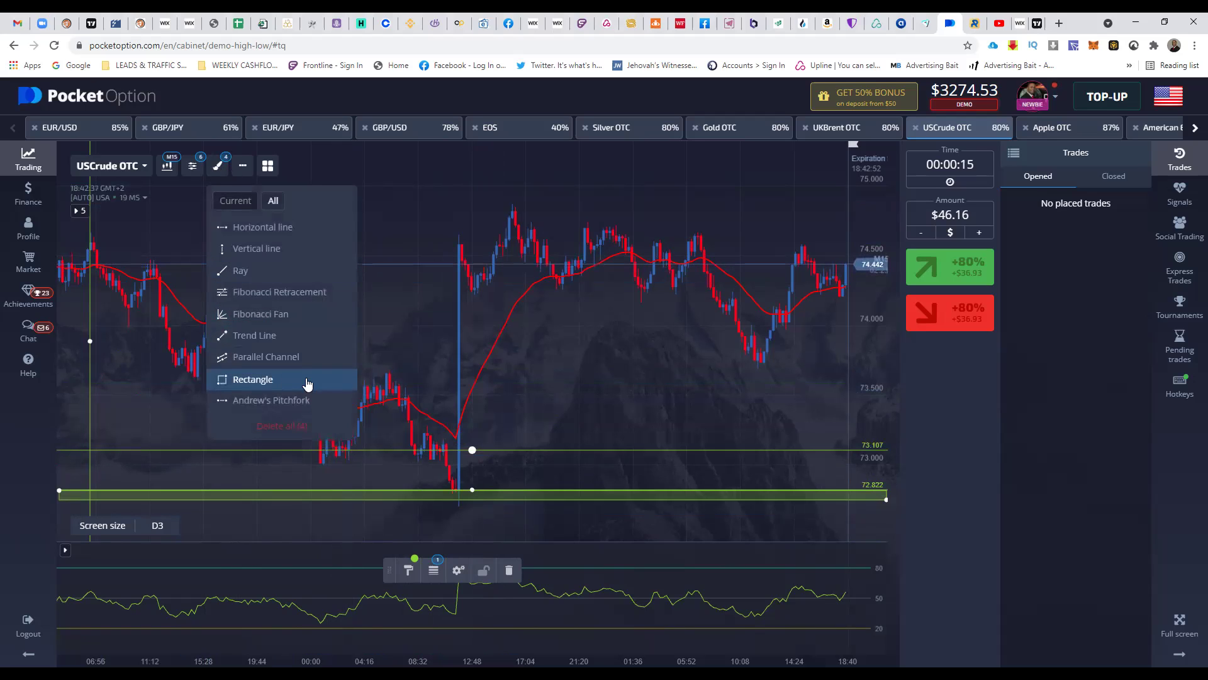
Draw a thin rectangle zone directly below the 73.107 line, stretched across the full chart width.
left_click(302, 380)
left_click_drag(636, 313, 635, 460)
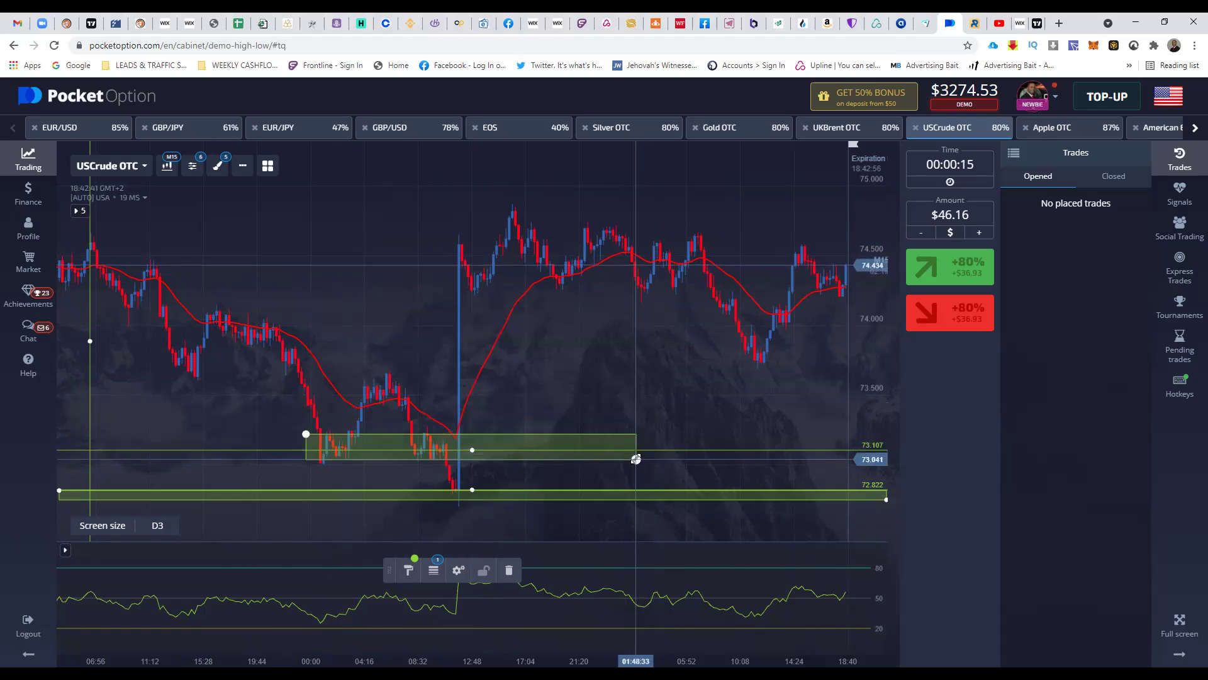
left_click_drag(306, 434, 61, 450)
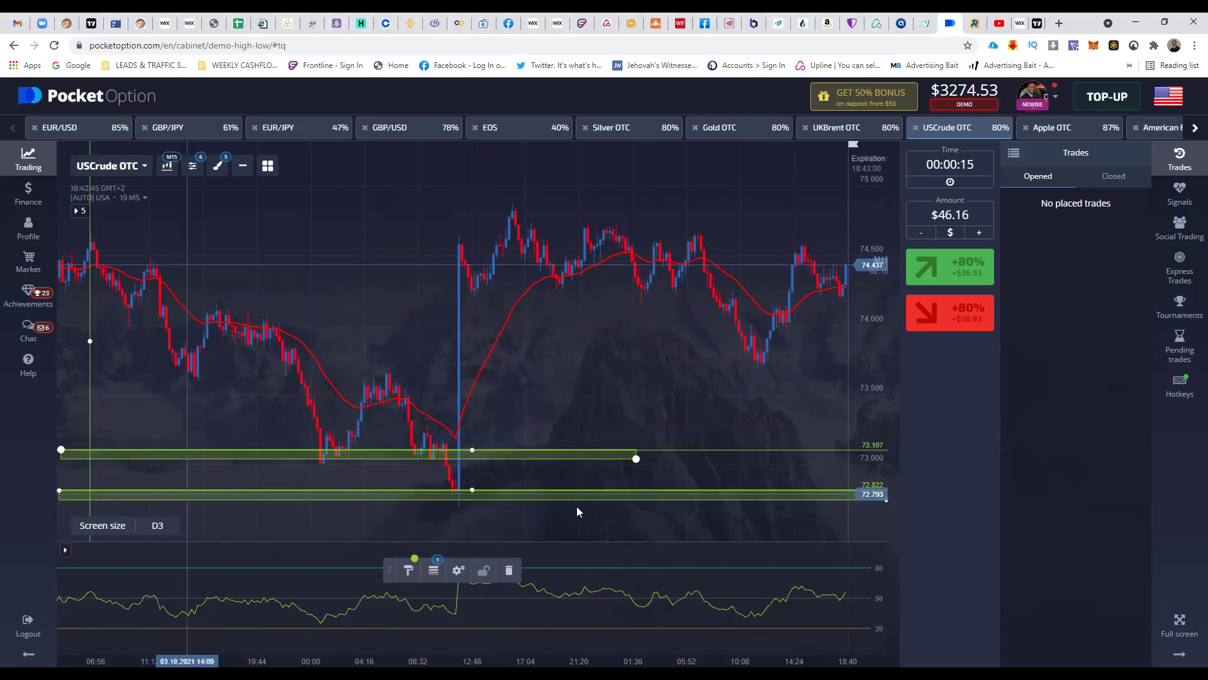
left_click_drag(636, 458, 884, 458)
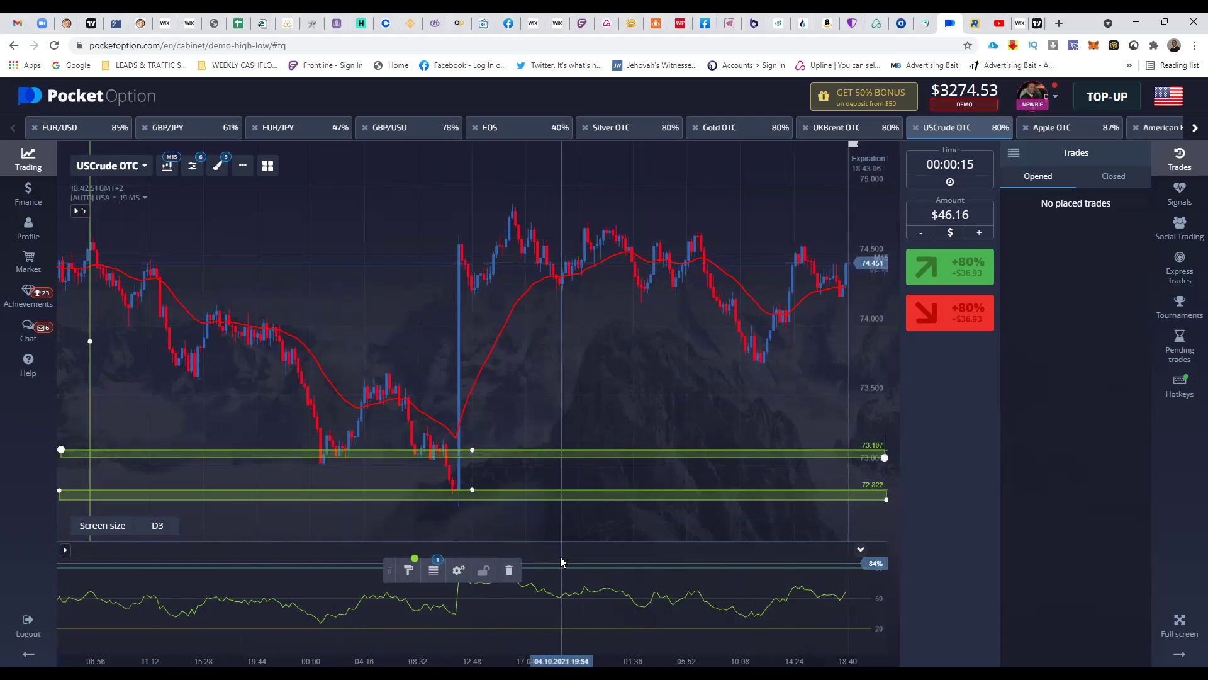
Add a third horizontal line and adjust it to about 73.581, along the small swing high before the large jump.
left_click(217, 165)
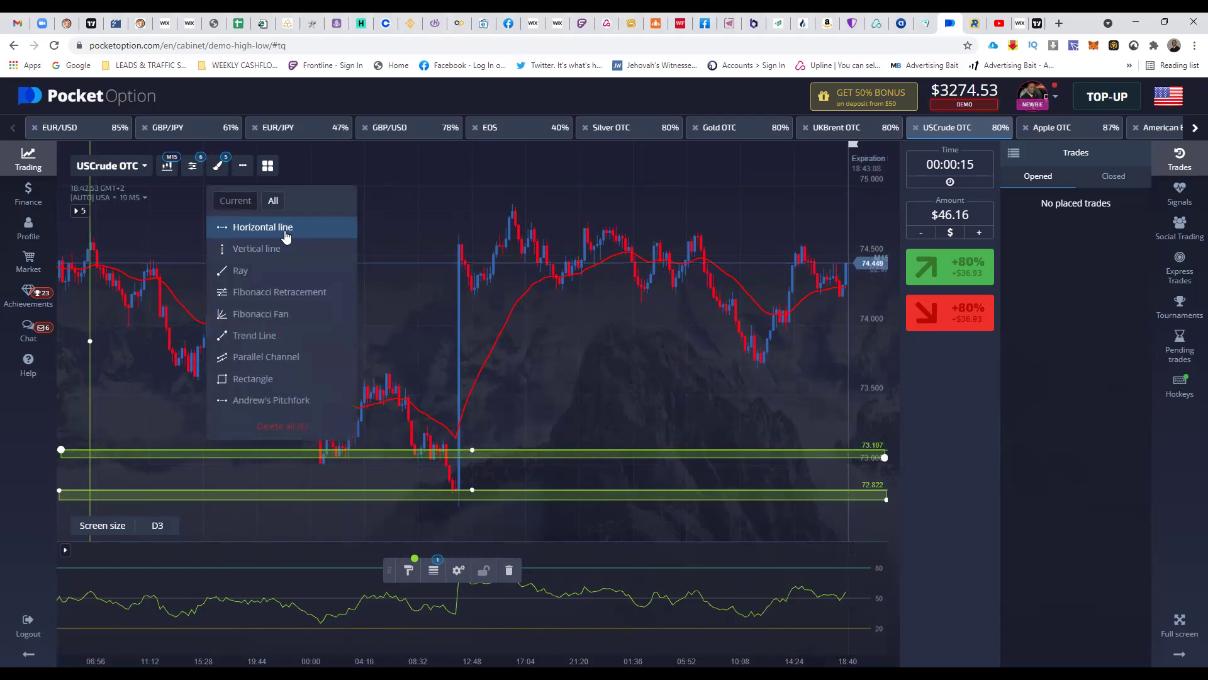
left_click(286, 234)
left_click(413, 281)
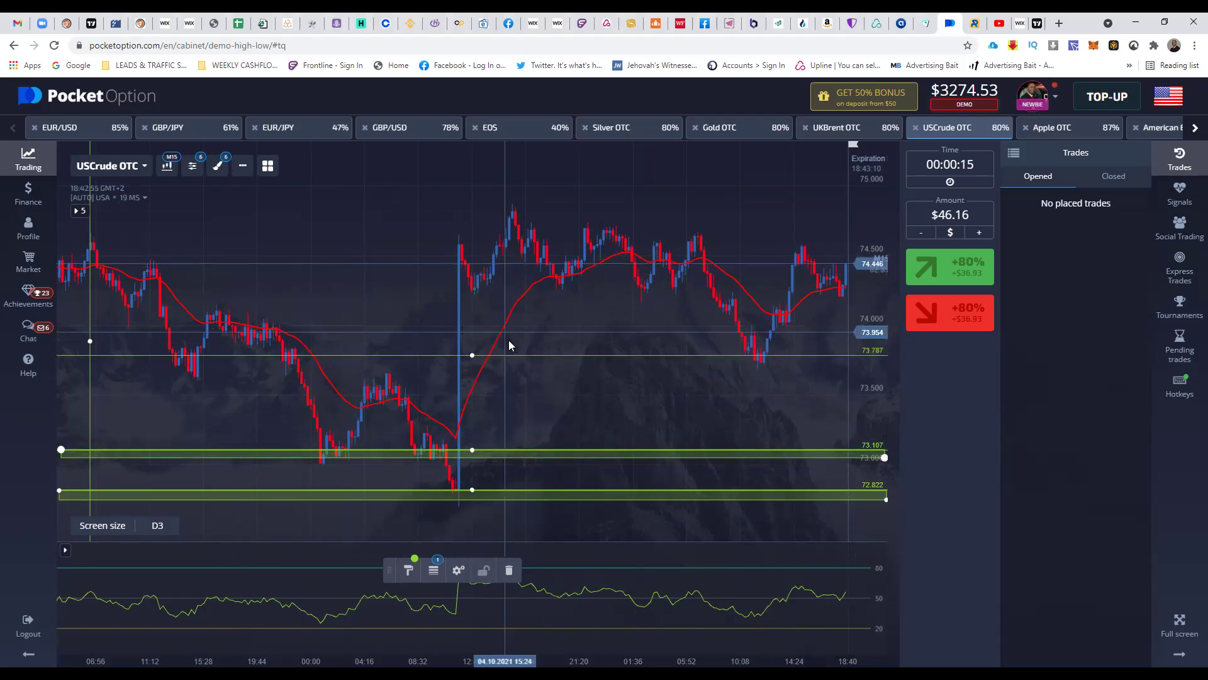
left_click_drag(472, 357, 473, 391)
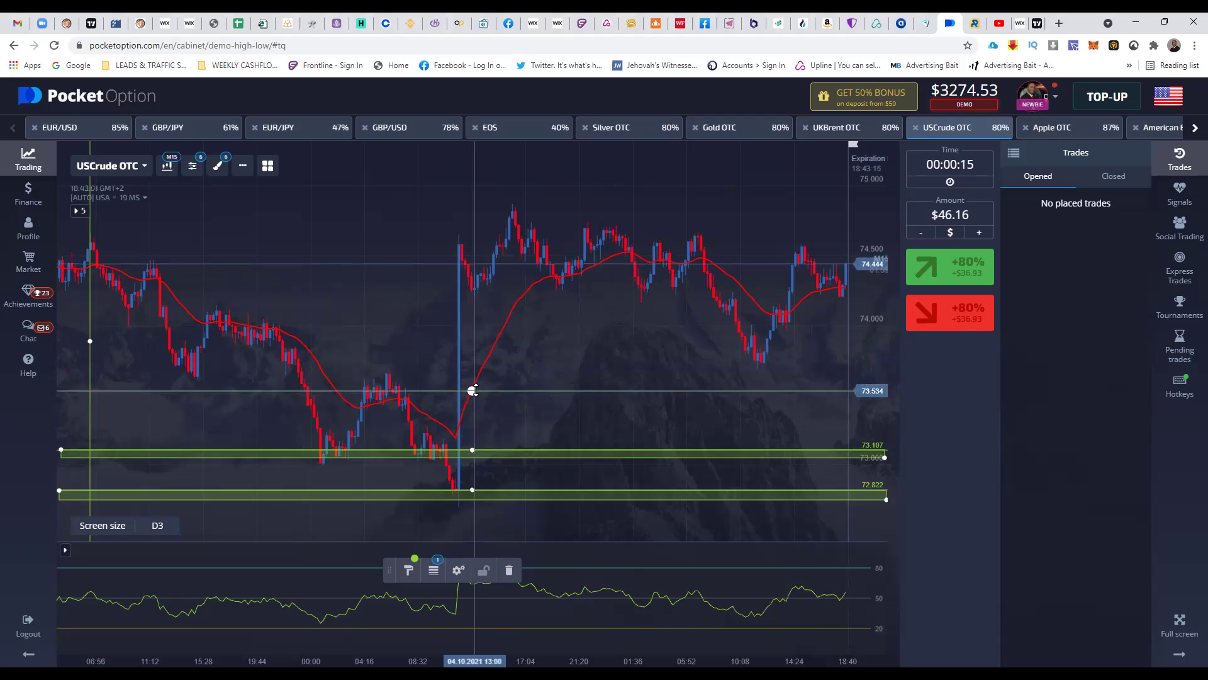
left_click_drag(474, 391, 476, 387)
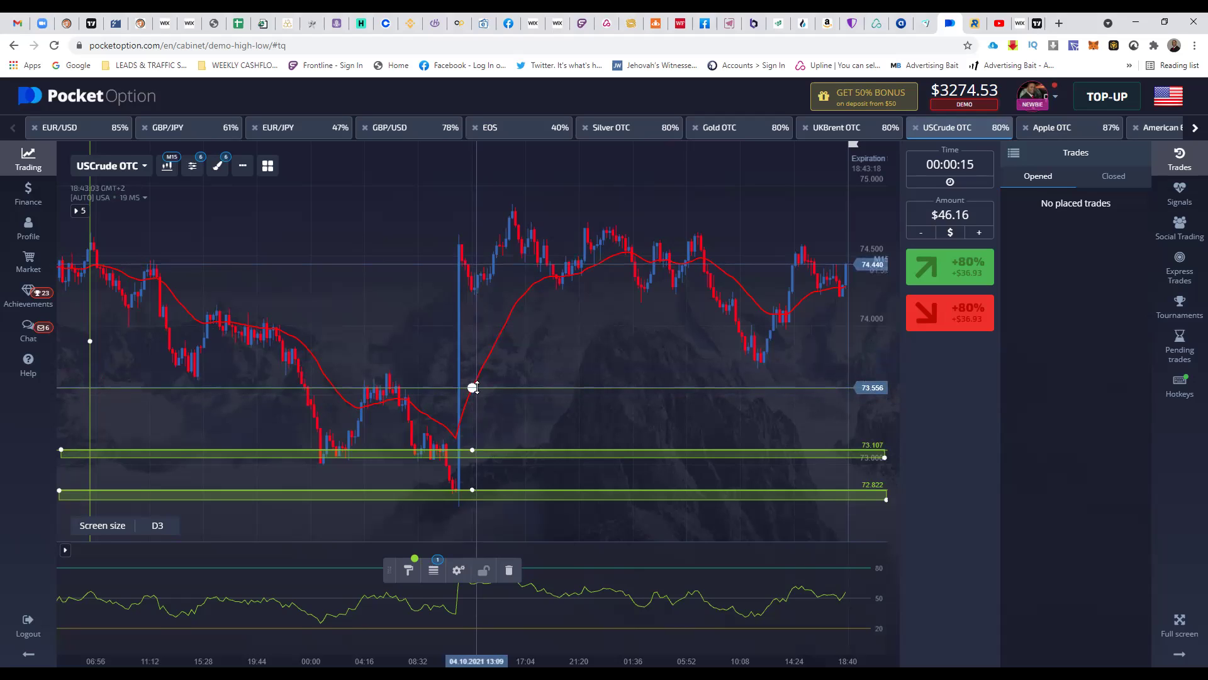
left_click_drag(478, 380, 478, 375)
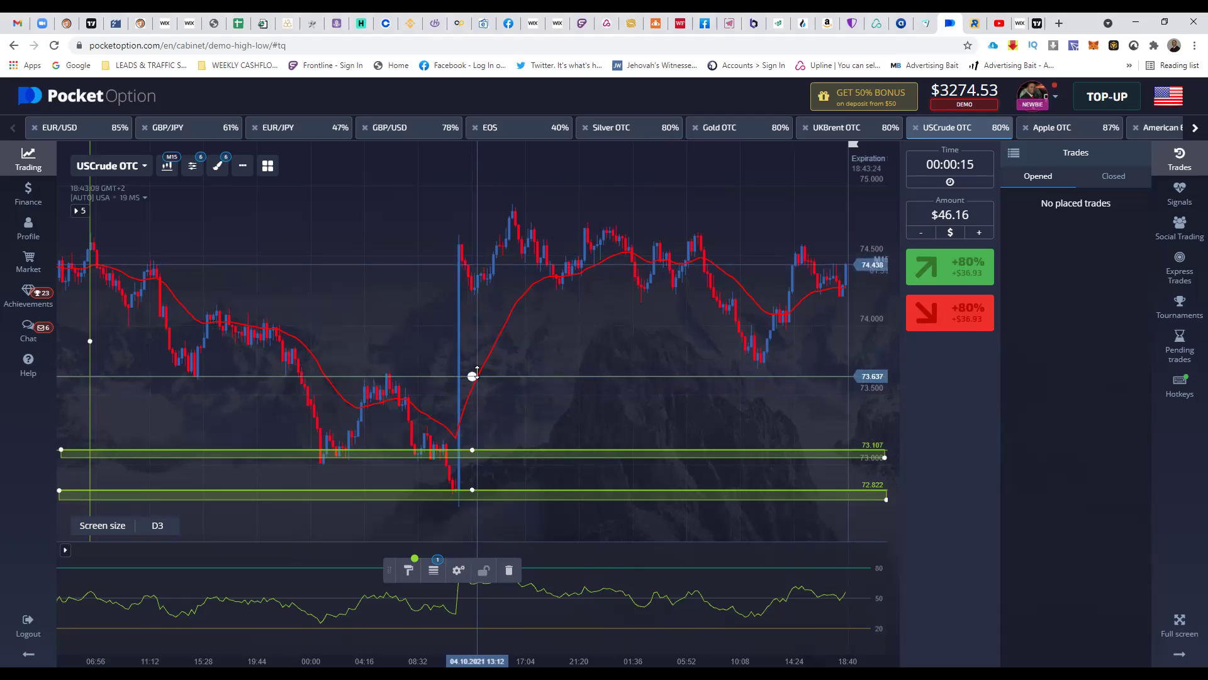
mouse_move(477, 372)
left_mouse_down()
mouse_move(479, 384)
mouse_move(367, 385)
mouse_move(472, 383)
left_mouse_up()
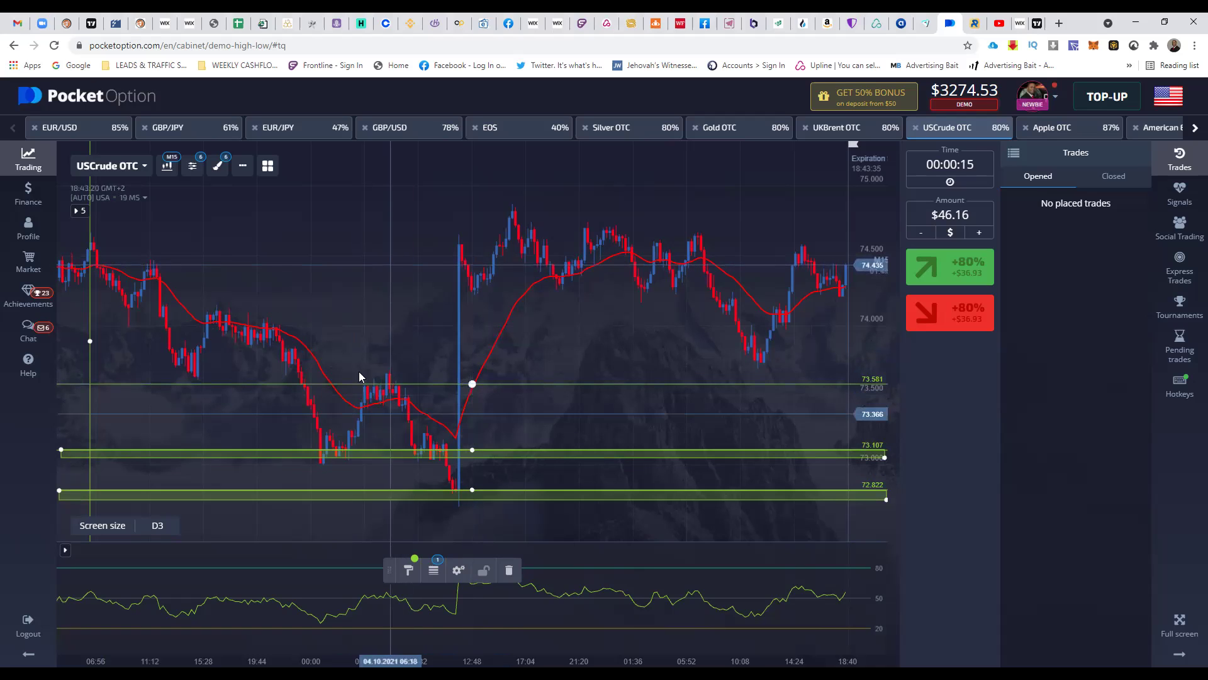
Draw a rectangle zone directly above the 73.581 line, spanning the full width of the chart.
left_click(217, 165)
left_click(295, 377)
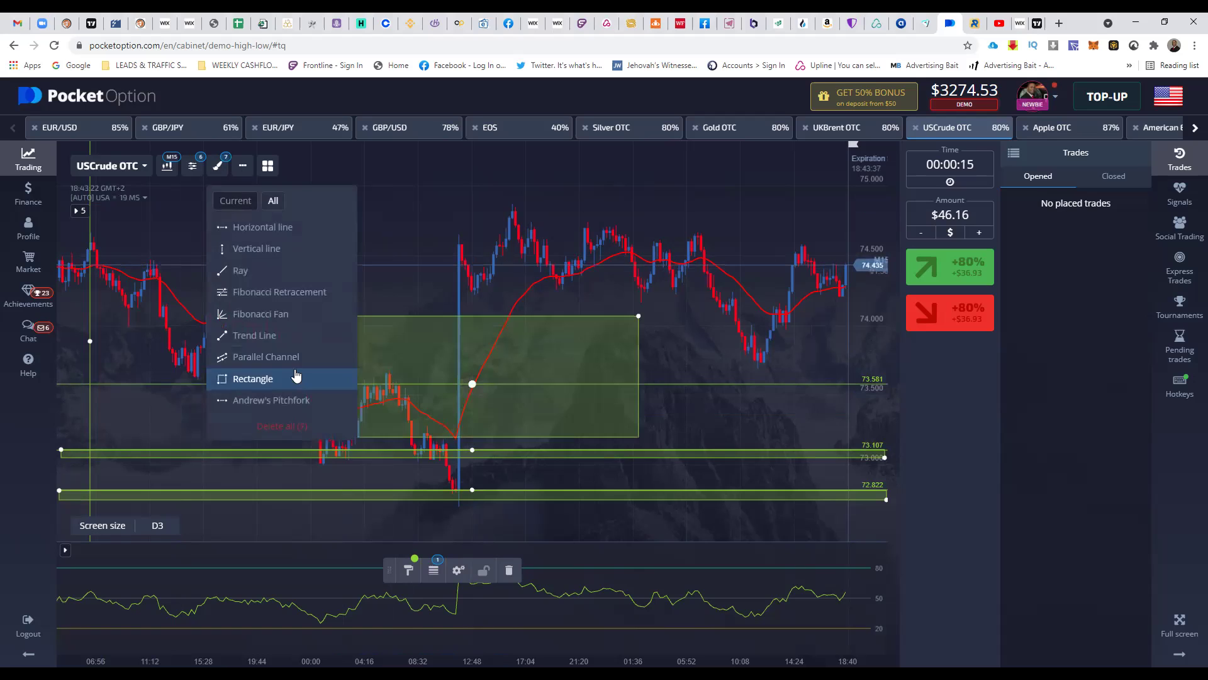
left_click_drag(639, 315, 705, 367)
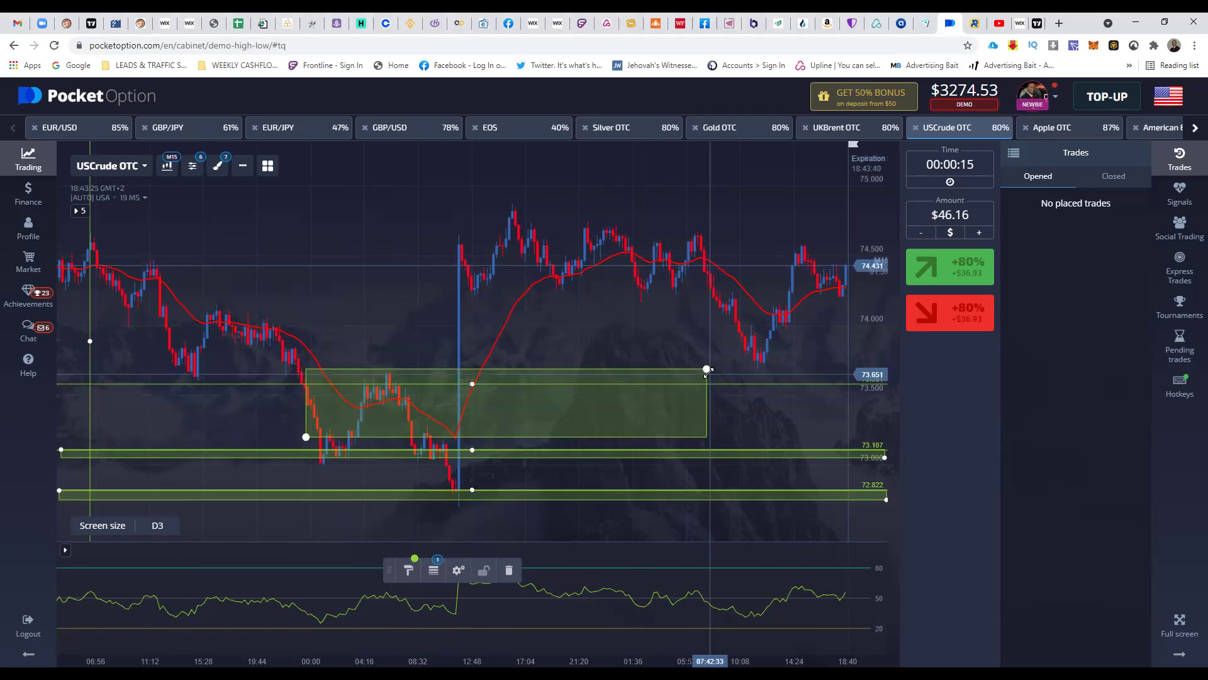
left_click_drag(306, 436, 61, 384)
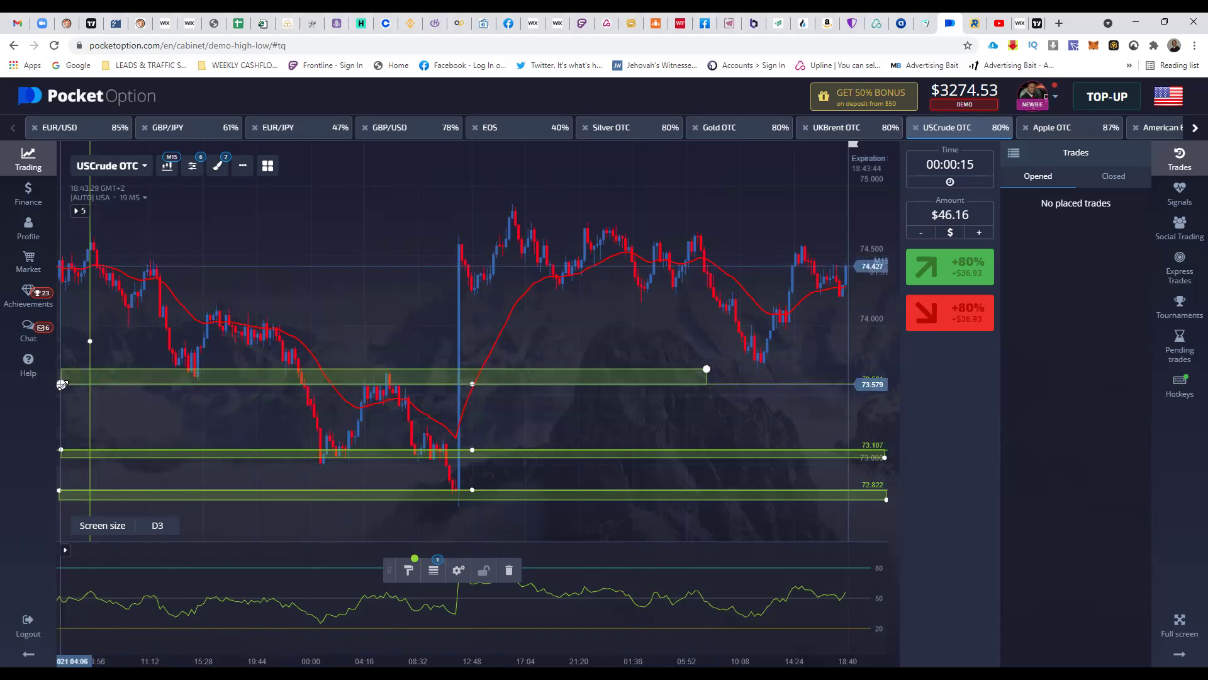
left_click_drag(707, 368, 896, 367)
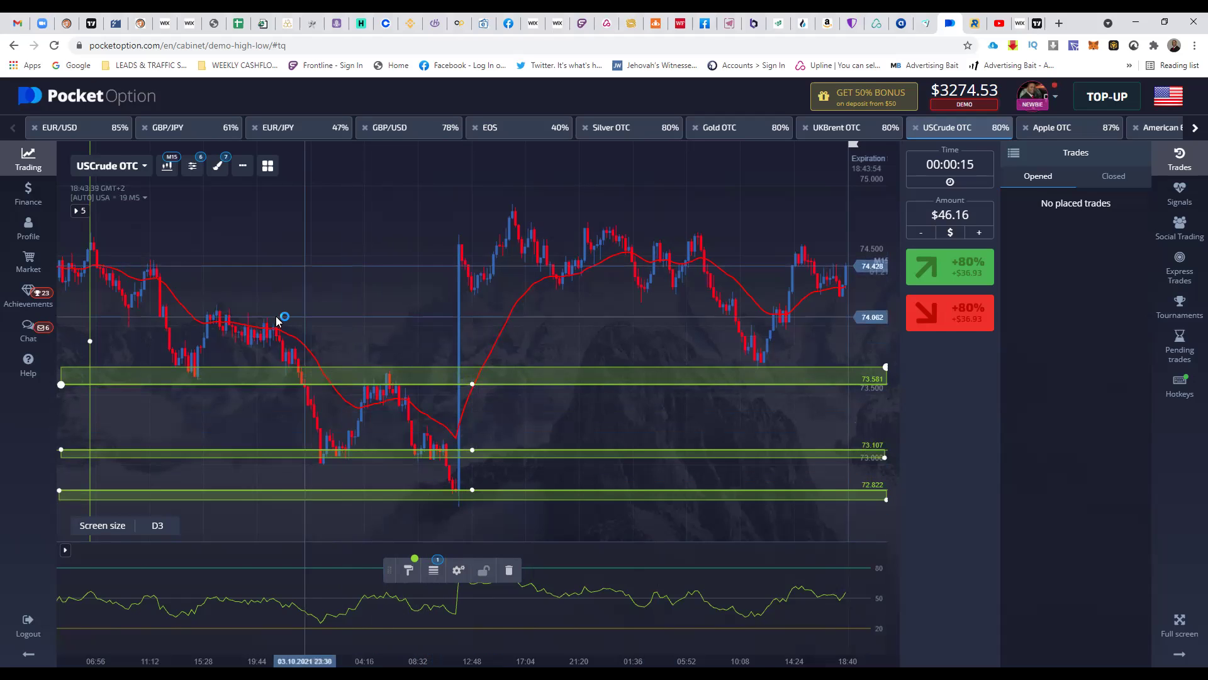
Add a fourth horizontal line at about 74.01, above the zone at 73.581.
left_click(218, 166)
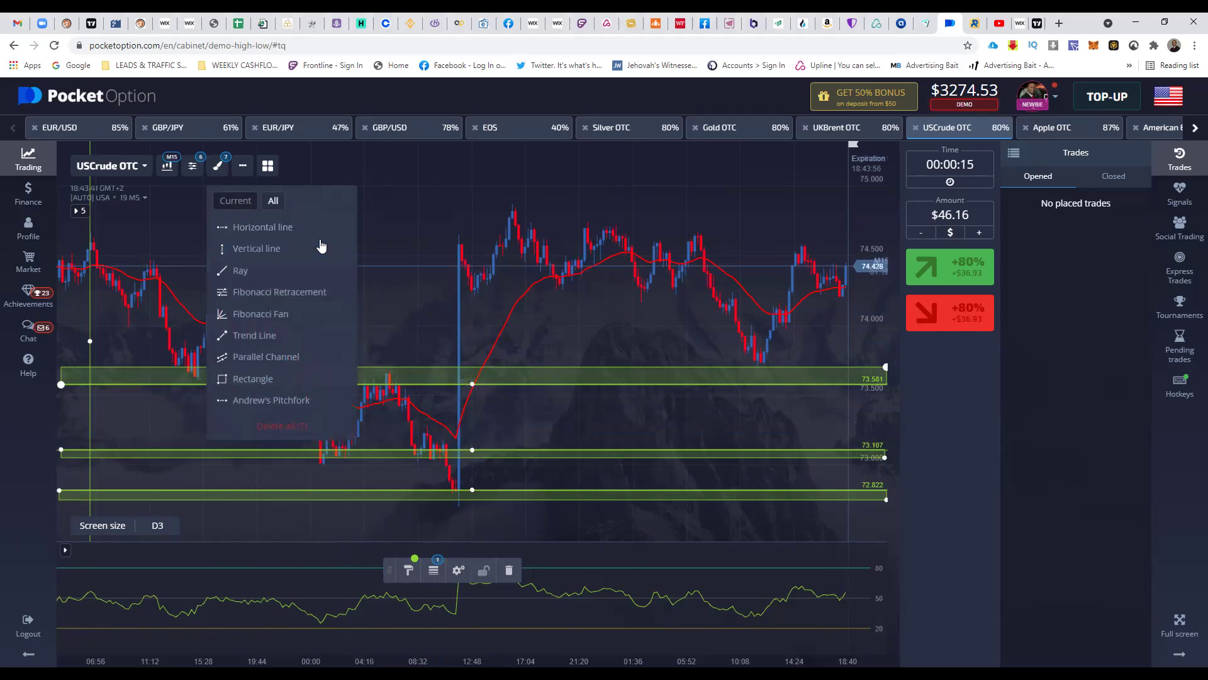
left_click(476, 352)
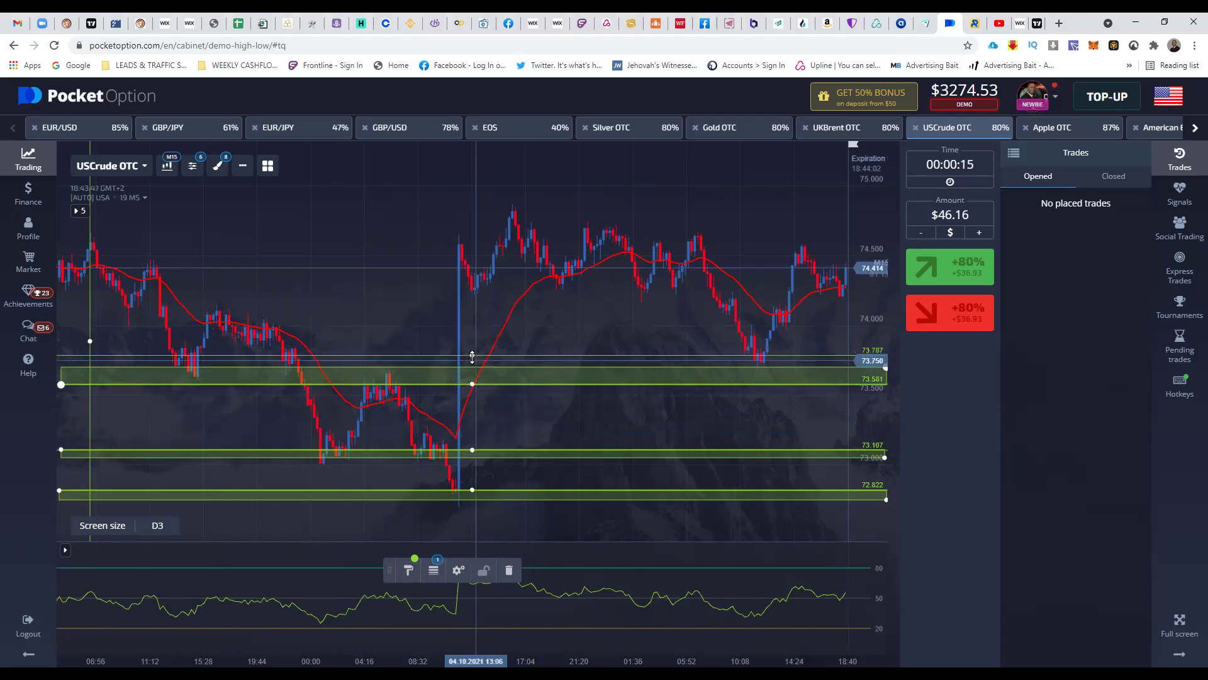
left_click_drag(472, 355, 472, 324)
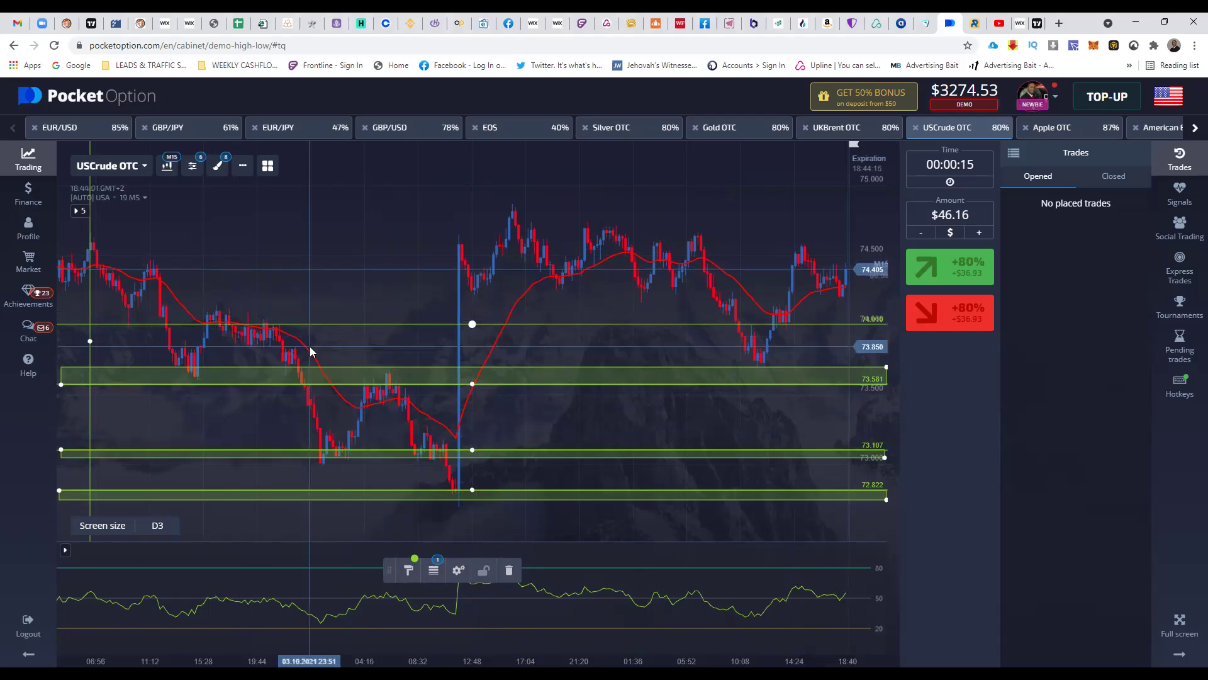
Draw a thin rectangle zone directly below the 74.01 line, stretched across the full chart width.
left_click(217, 166)
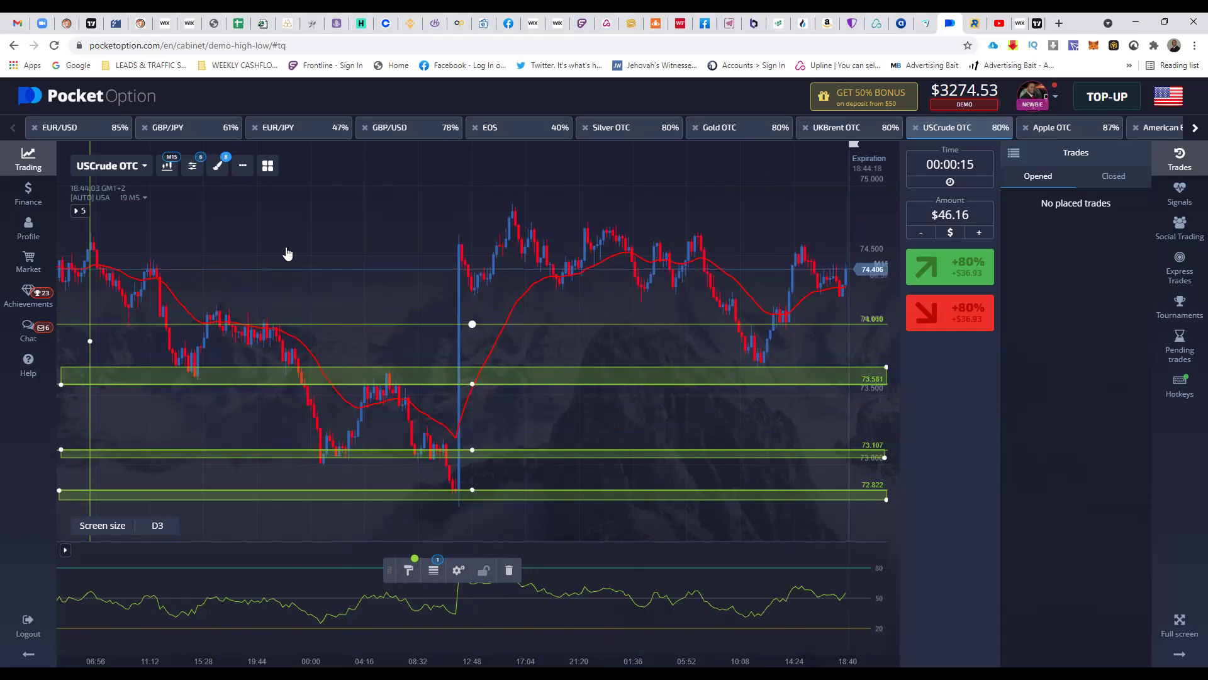
left_click_drag(306, 398, 639, 277)
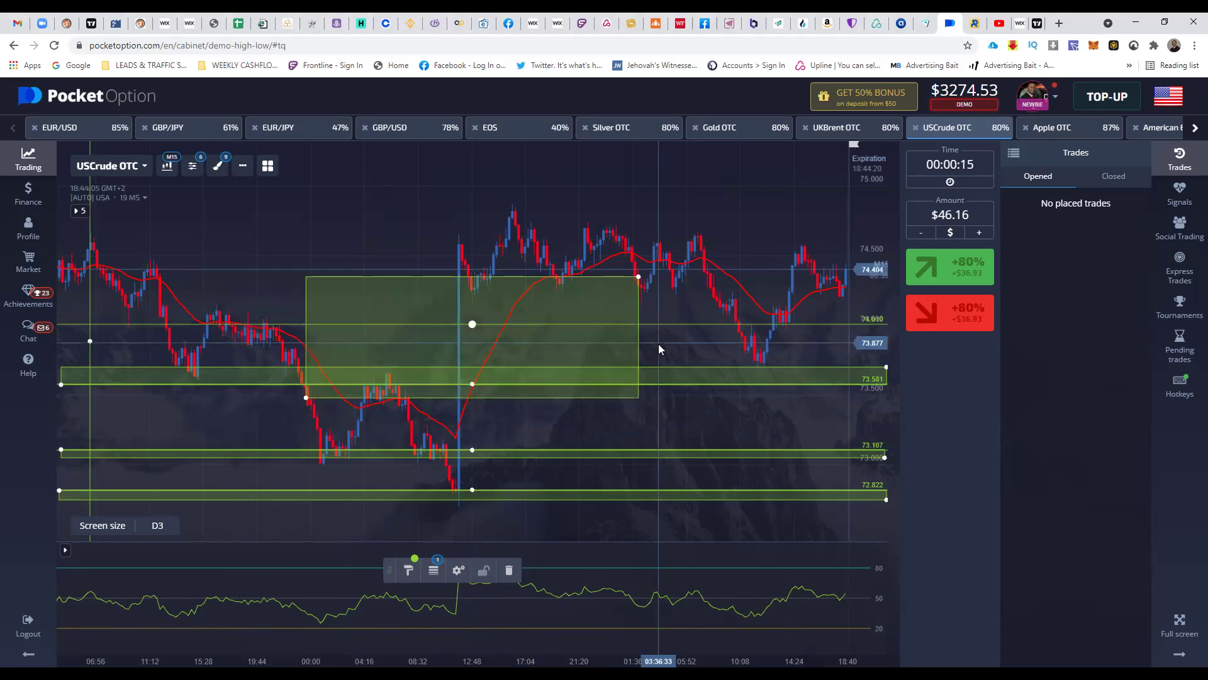
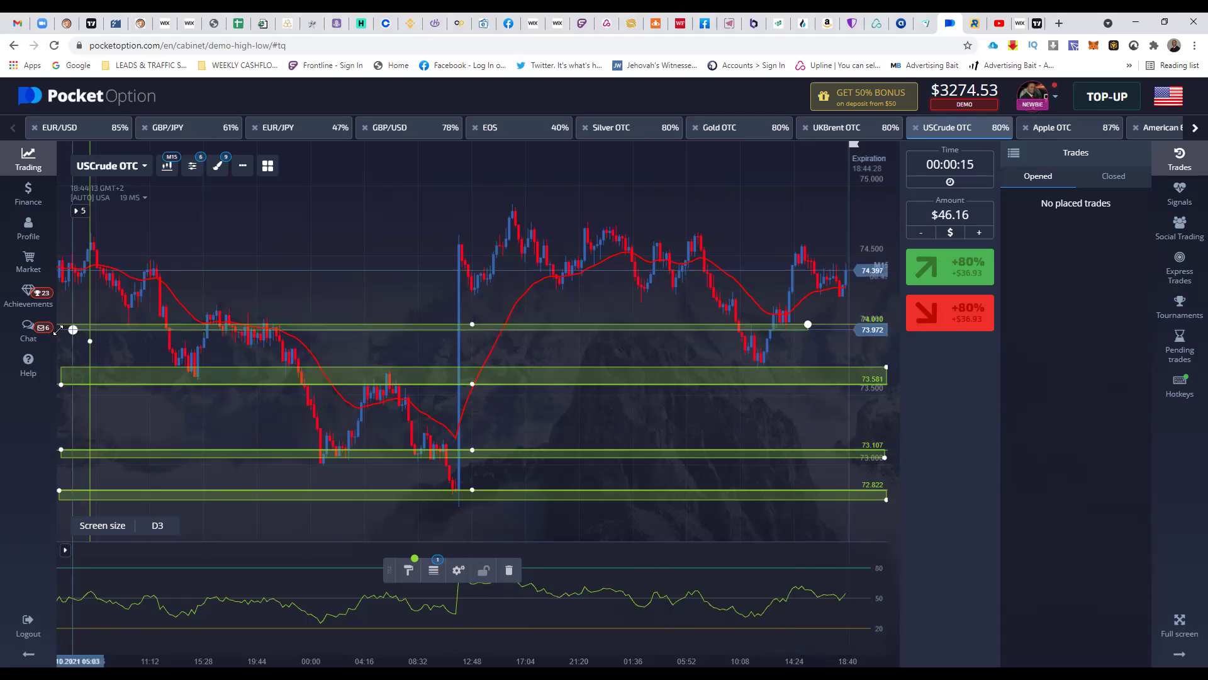
left_click_drag(834, 322, 901, 325)
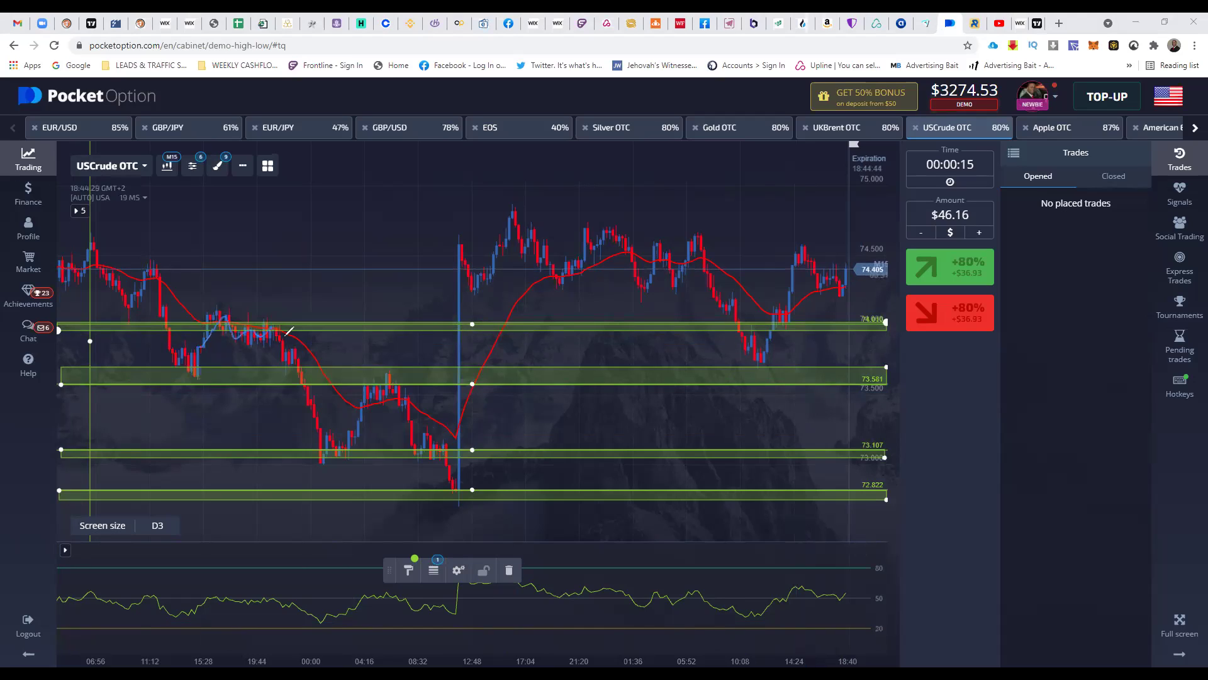
Sketch temporary freehand marks tracing the price swings and reactions along the 74.01 zone.
left_click_drag(307, 363, 307, 367)
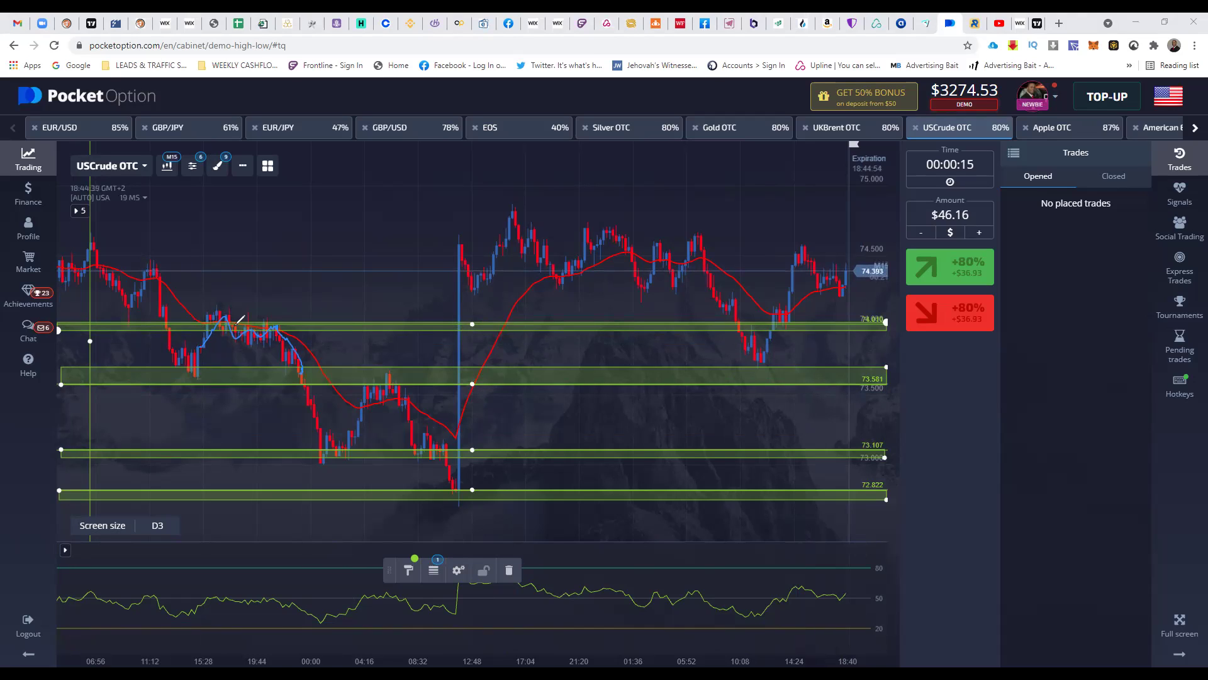
left_click_drag(290, 331, 299, 332)
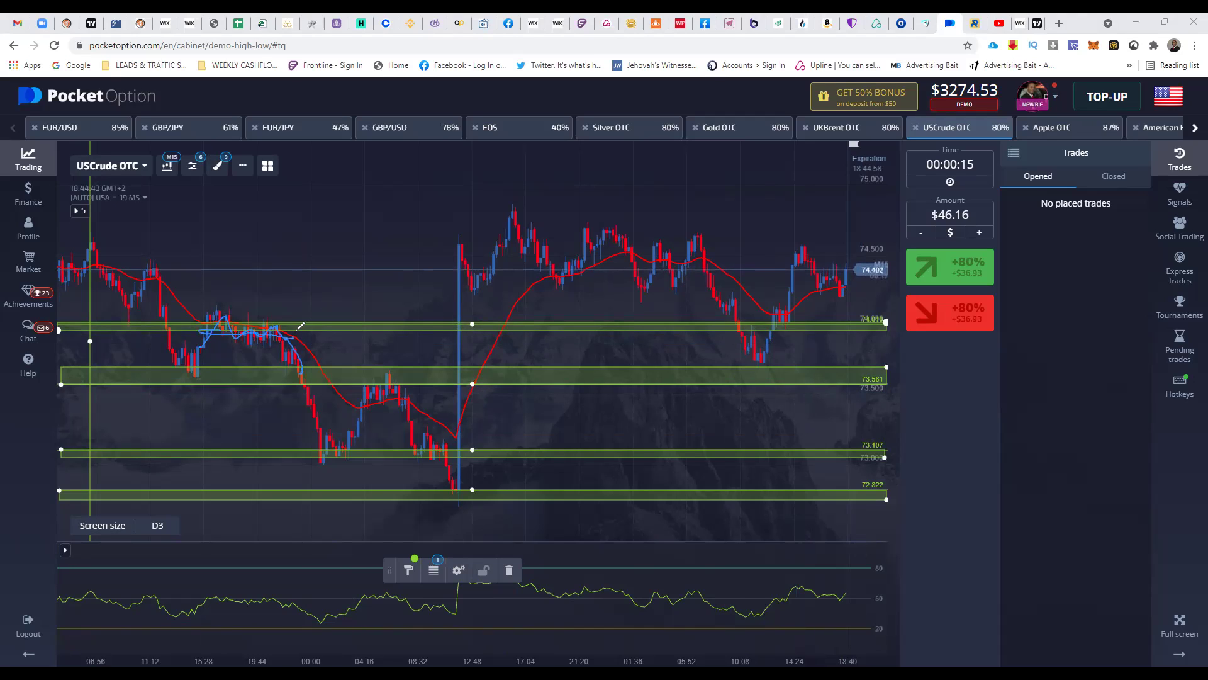
left_click_drag(458, 324, 461, 324)
mouse_move(753, 326)
left_mouse_down()
mouse_move(764, 353)
mouse_move(779, 325)
left_mouse_up()
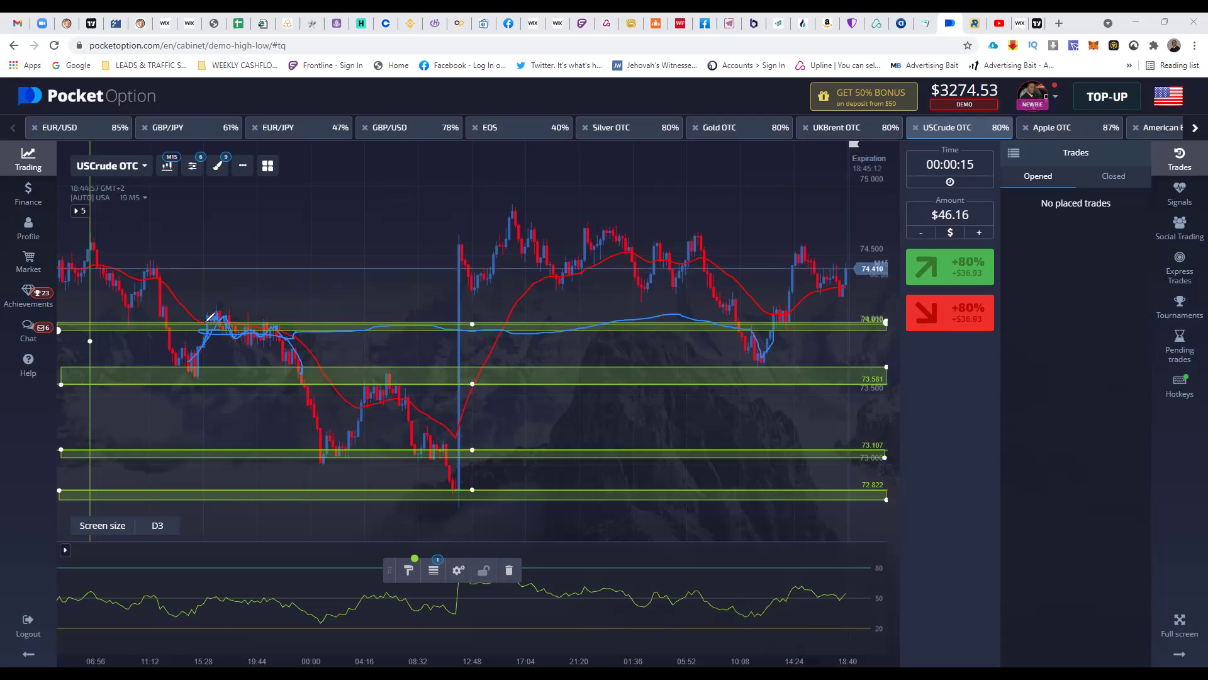
left_click_drag(225, 333, 258, 372)
left_click_drag(769, 328, 774, 309)
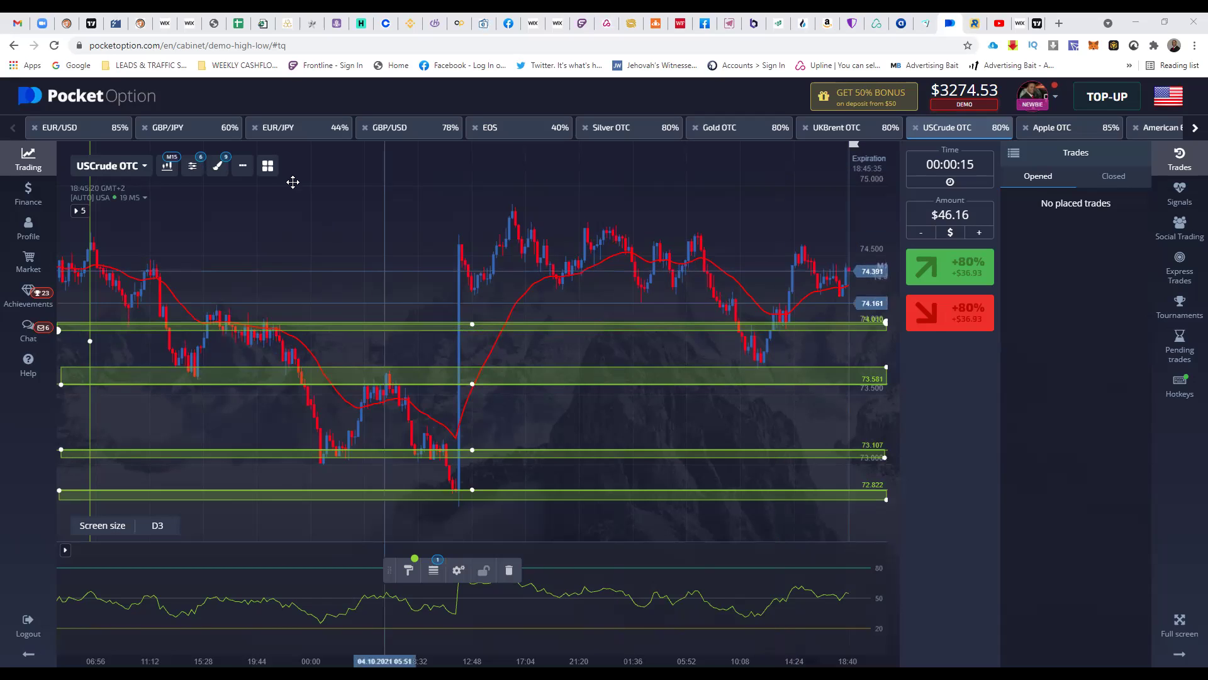
Add a fifth horizontal line at about 74.272, along the swing lows after the large jump.
left_click(220, 167)
left_click(262, 226)
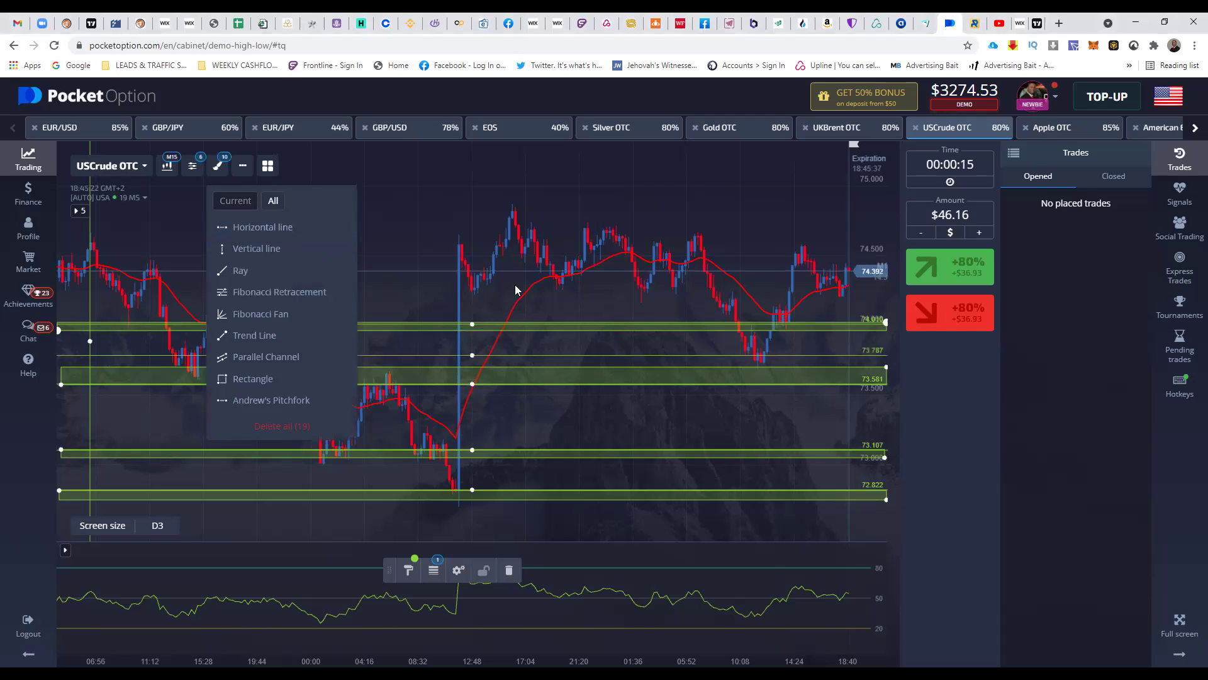
mouse_move(473, 358)
left_mouse_down()
mouse_move(472, 272)
mouse_move(472, 288)
left_mouse_up()
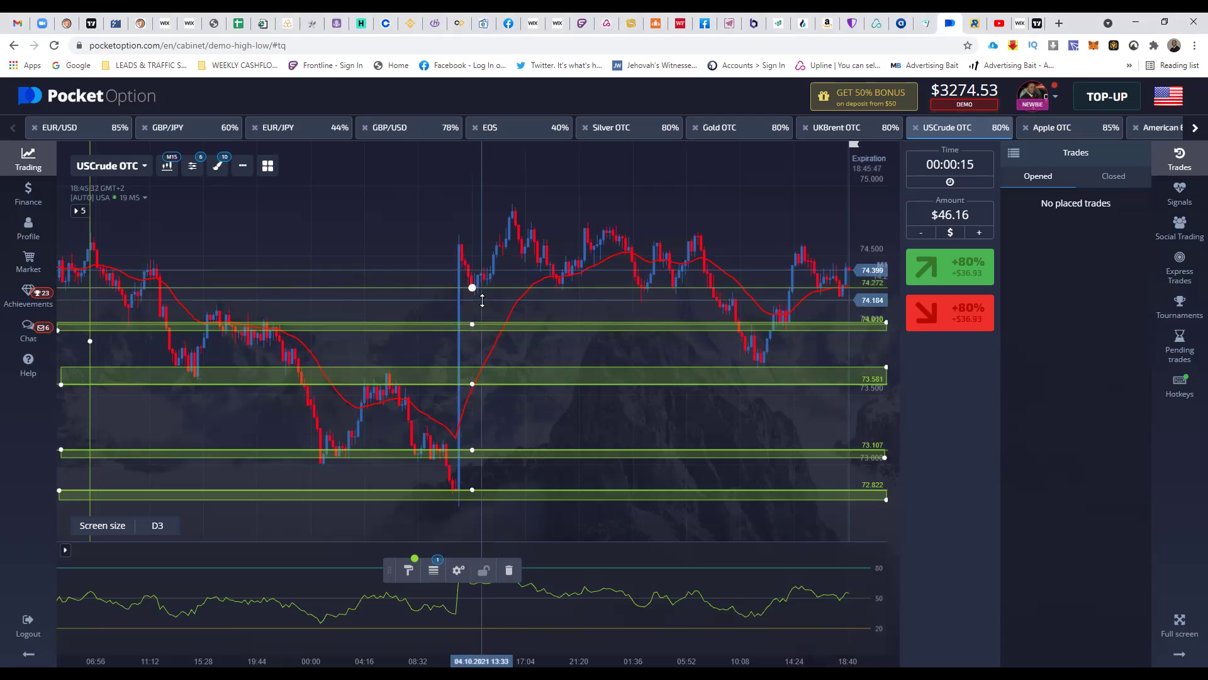
Draw a thin rectangle zone directly below the 74.272 line, stretched across the chart to the latest candles.
left_click(217, 167)
left_click(253, 378)
mouse_move(306, 436)
left_mouse_down()
mouse_move(638, 315)
mouse_move(646, 288)
left_mouse_up()
left_click_drag(306, 436, 58, 293)
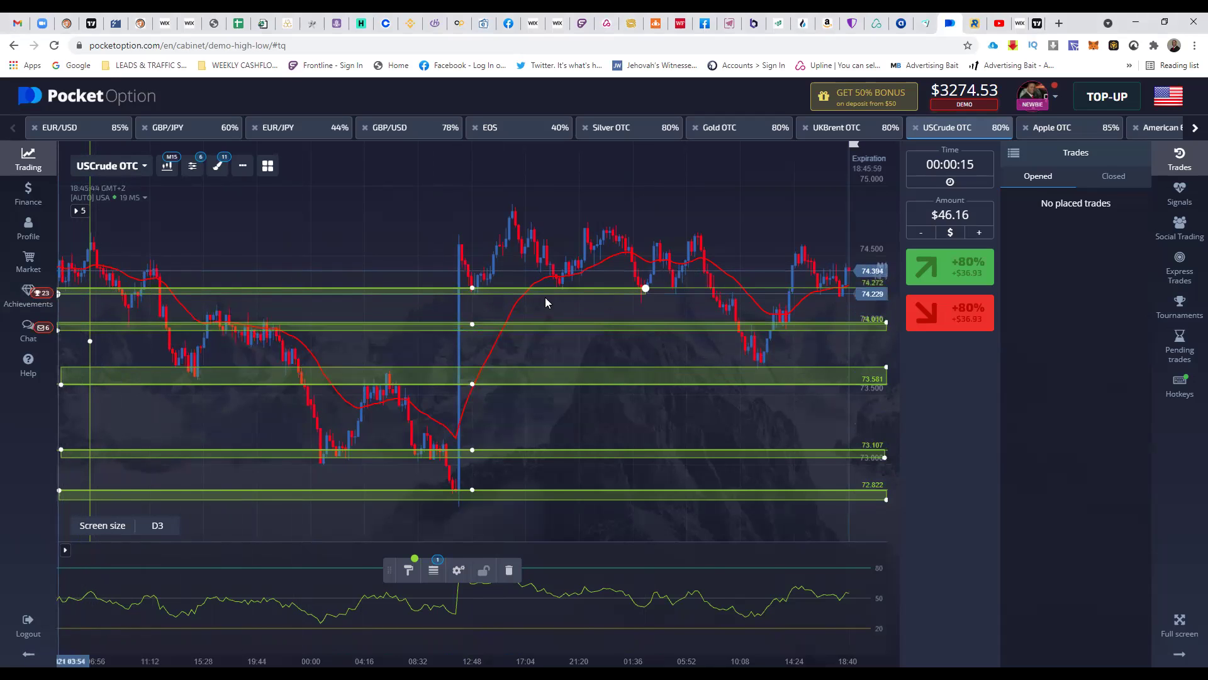
left_click_drag(656, 288, 859, 289)
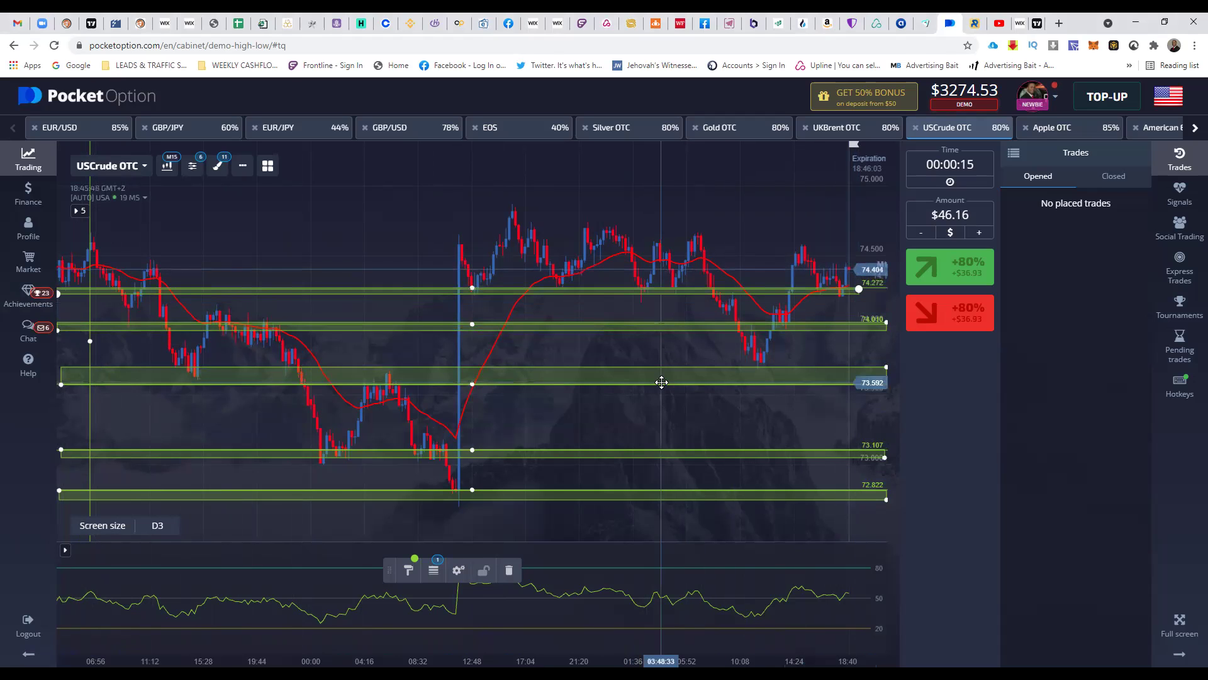
Add a sixth horizontal line at about 74.606, along the swing highs above the current price.
left_click(217, 165)
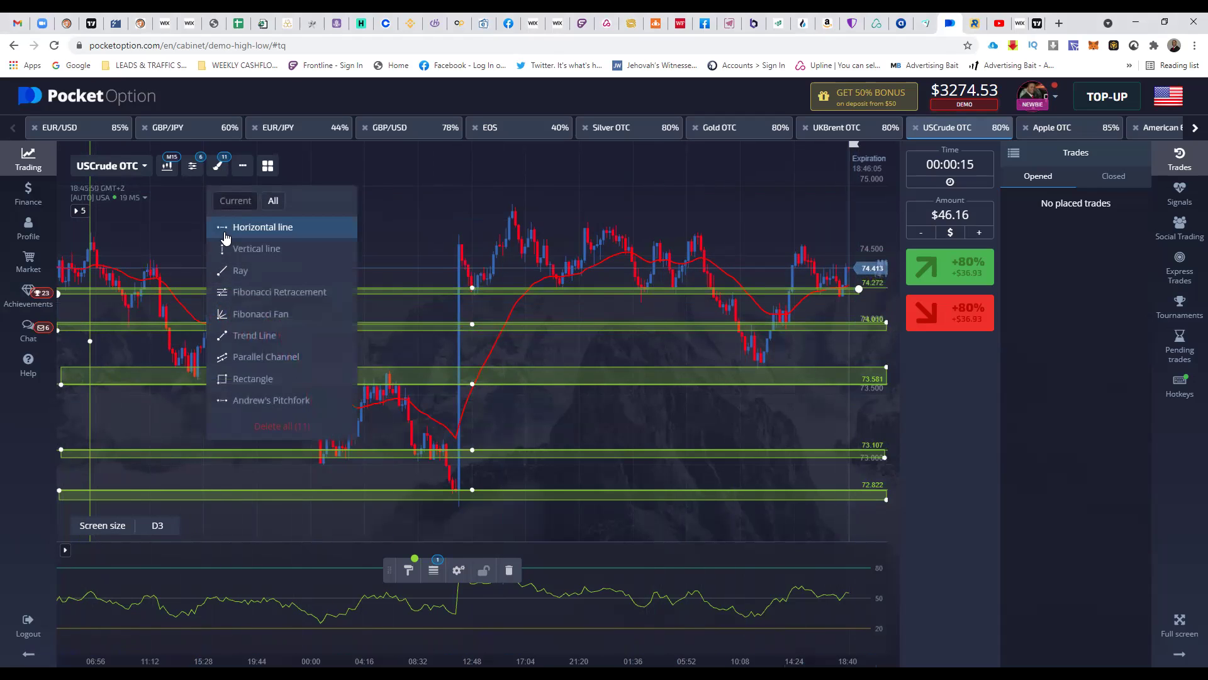
left_click(492, 264)
left_click_drag(492, 258, 494, 241)
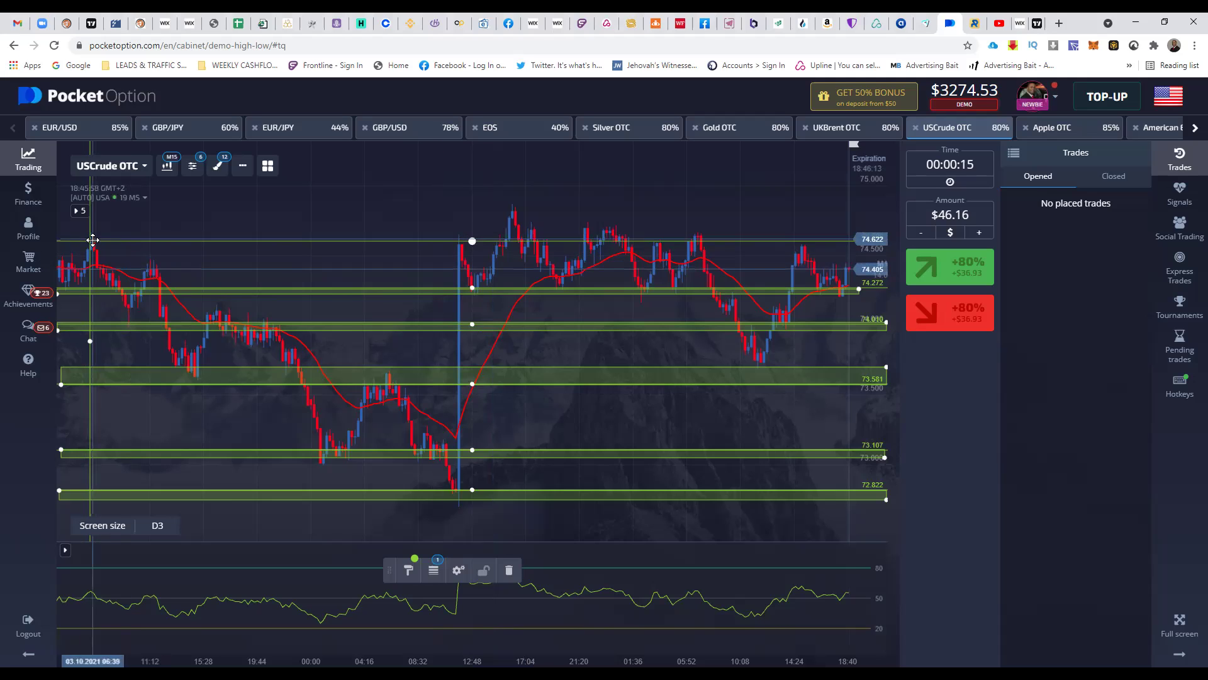
Draw a thin rectangle zone directly above the 74.606 line, spanning the full width of the chart.
left_click(219, 176)
left_click(284, 385)
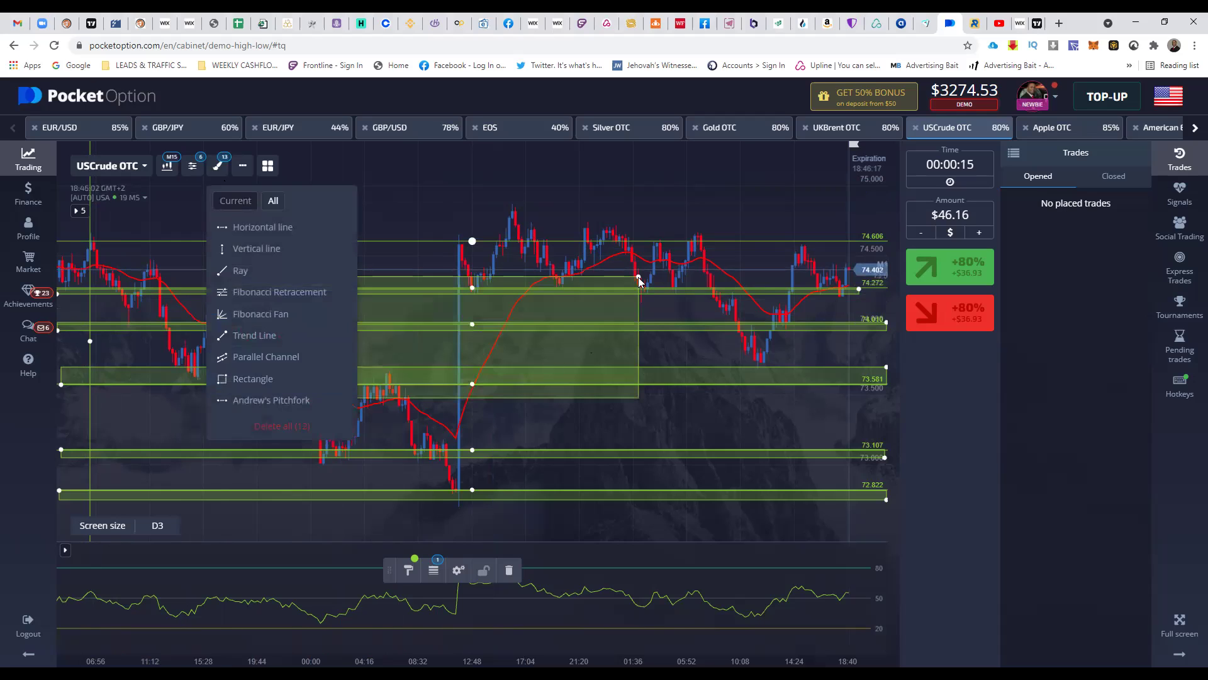
left_click(673, 233)
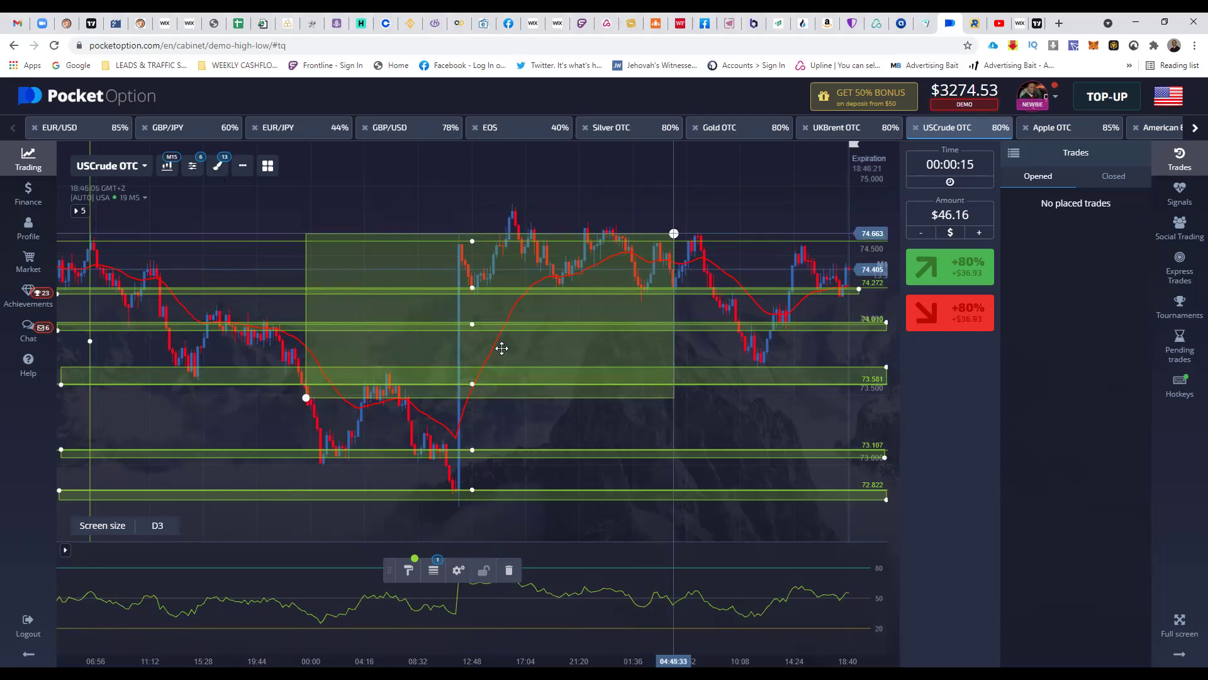
left_click_drag(304, 399, 63, 241)
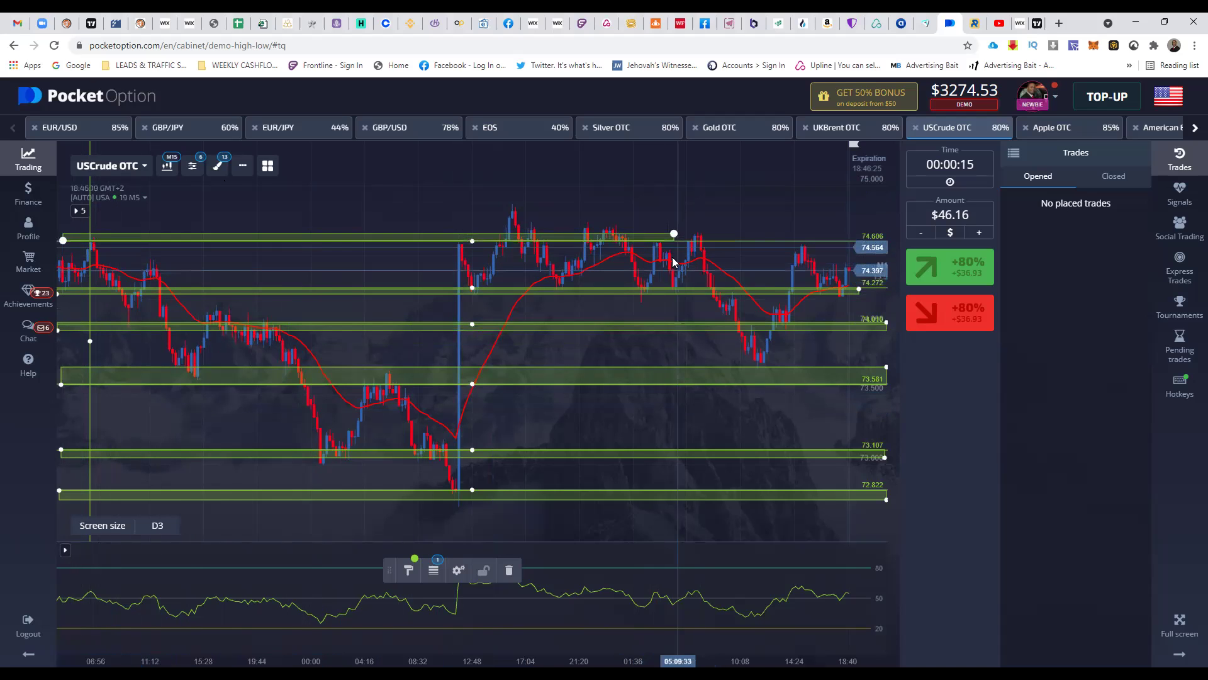
left_click_drag(674, 234, 885, 232)
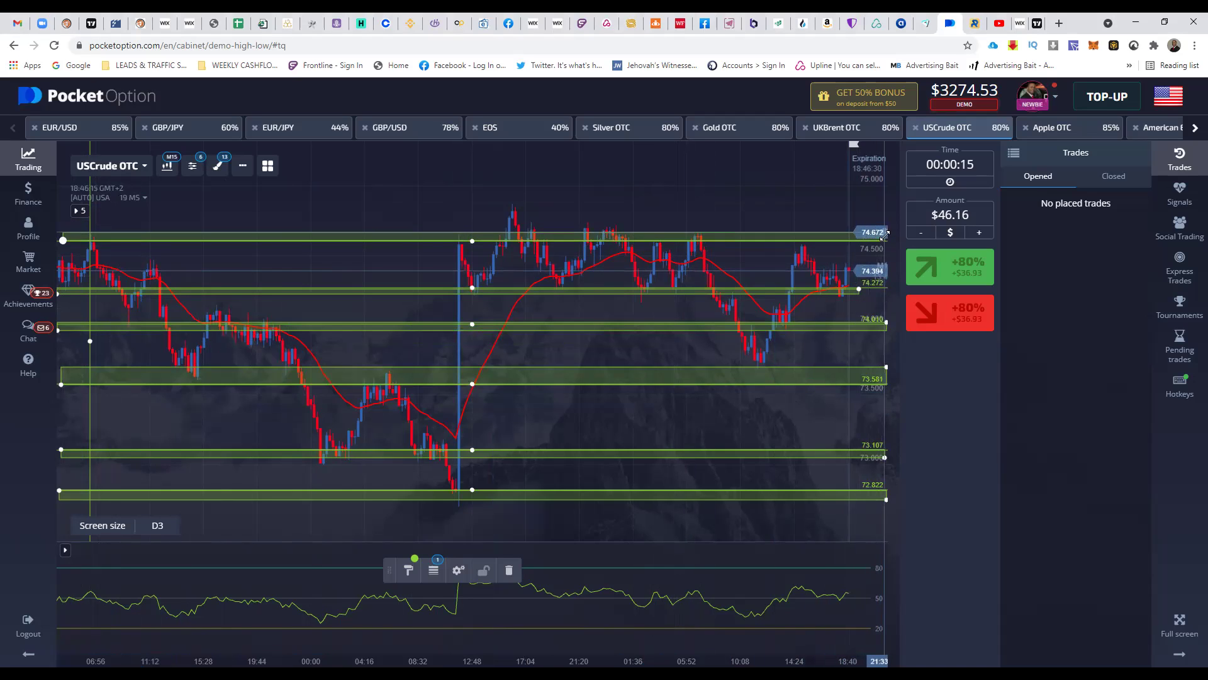
Recolor the zone above the 74.606 line red and set its main line width to 2px.
left_click(408, 569)
left_click(381, 618)
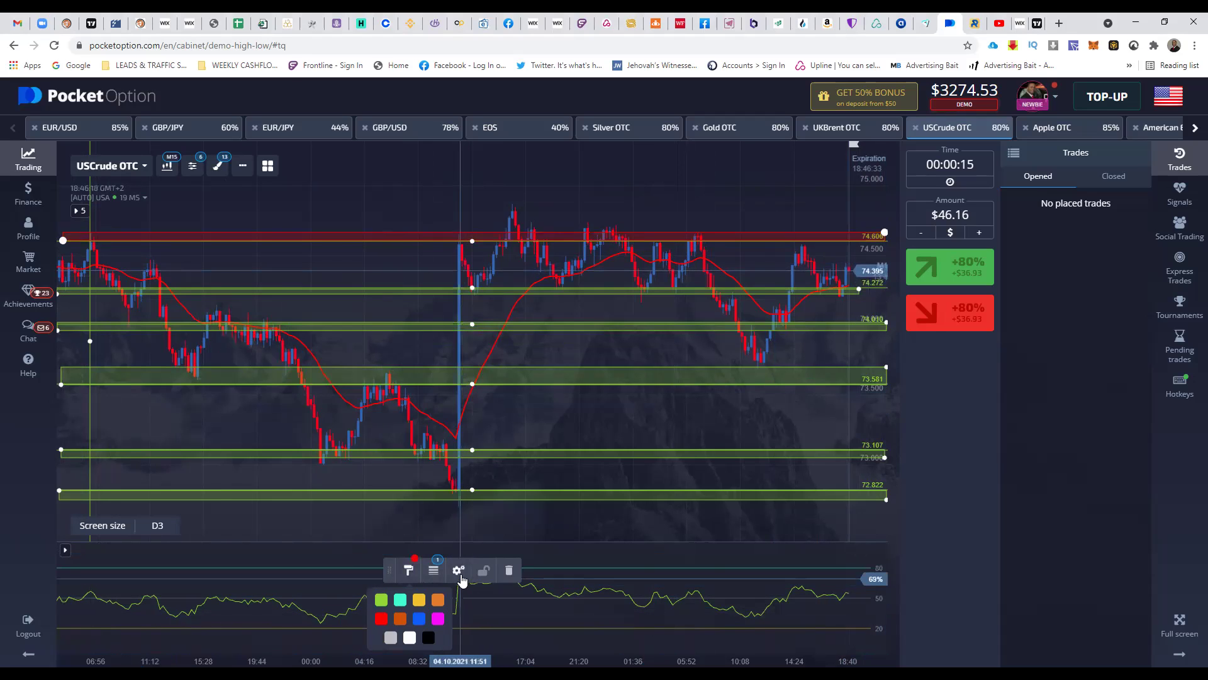
left_click(460, 569)
left_click(613, 367)
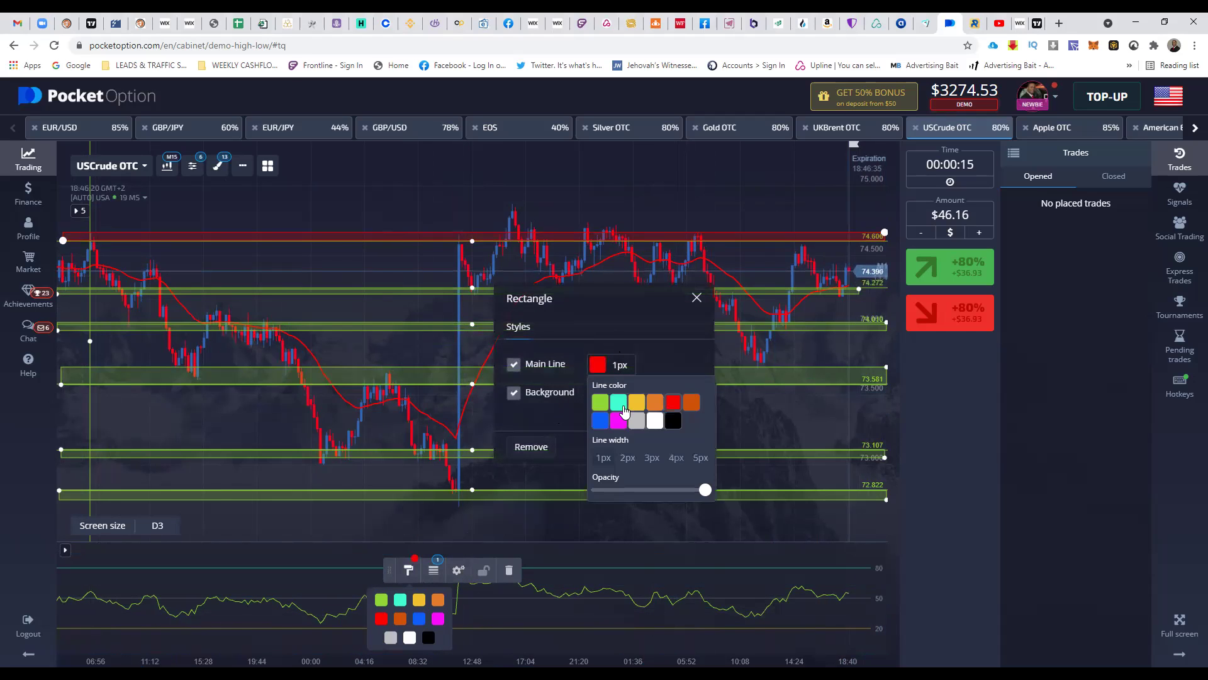
left_click(627, 458)
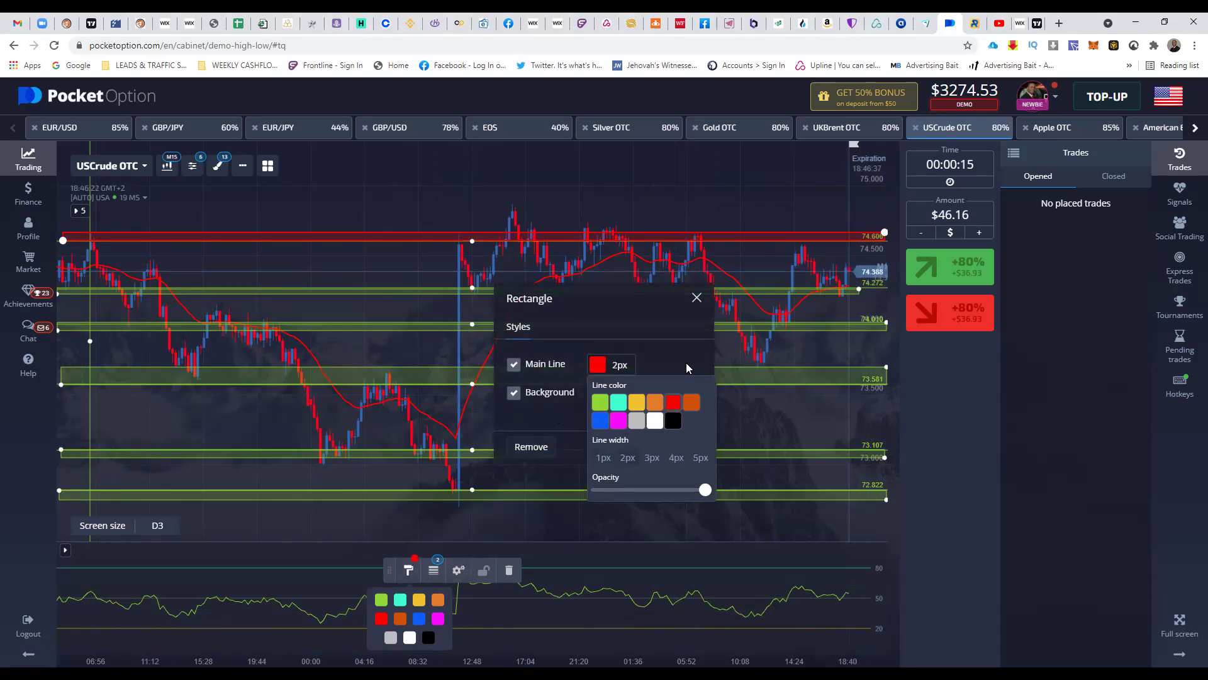
left_click(686, 445)
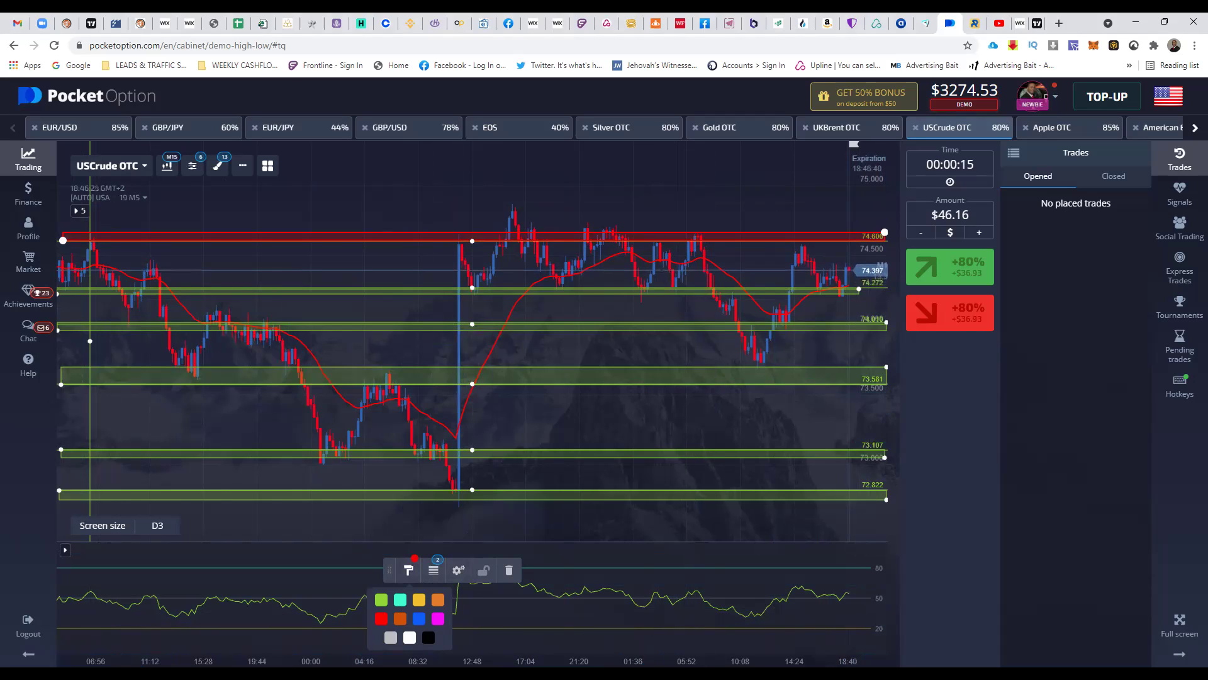
Sketch temporary freehand marks tracing the price peaks that reach the red resistance zone.
left_click_drag(503, 227, 522, 219)
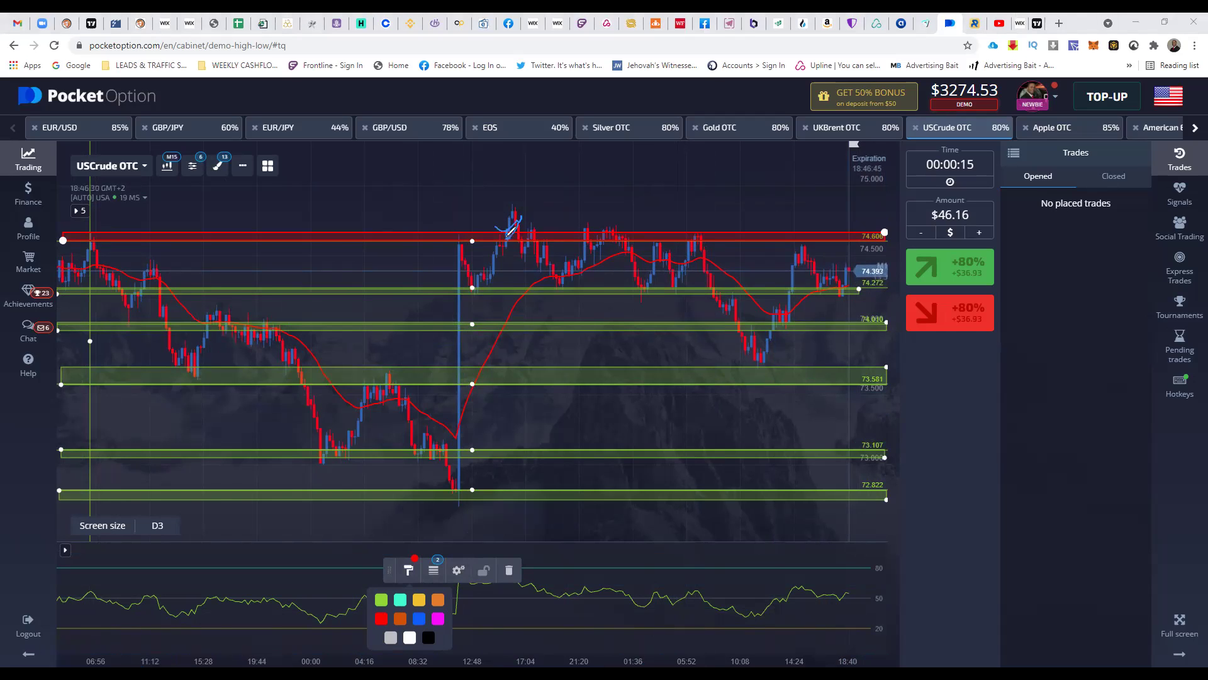
mouse_move(514, 212)
left_mouse_down()
mouse_move(521, 258)
mouse_move(527, 245)
mouse_move(580, 258)
mouse_move(596, 230)
mouse_move(667, 265)
mouse_move(690, 236)
left_mouse_up()
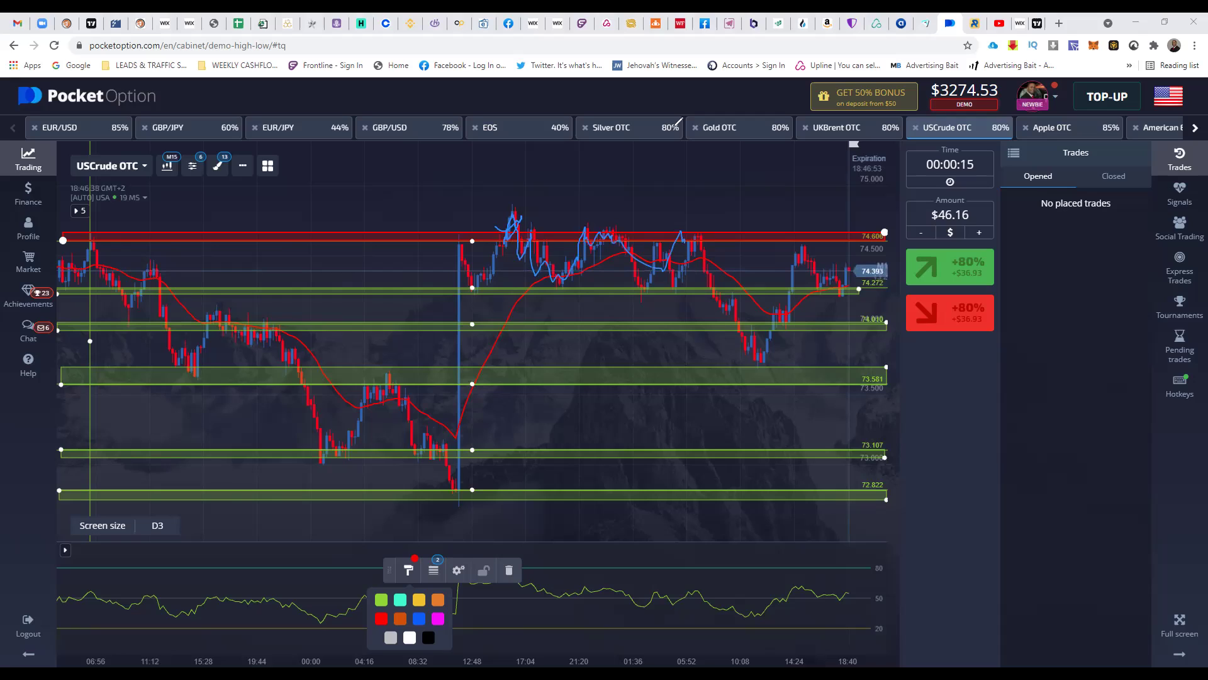
key("ctrl+z")
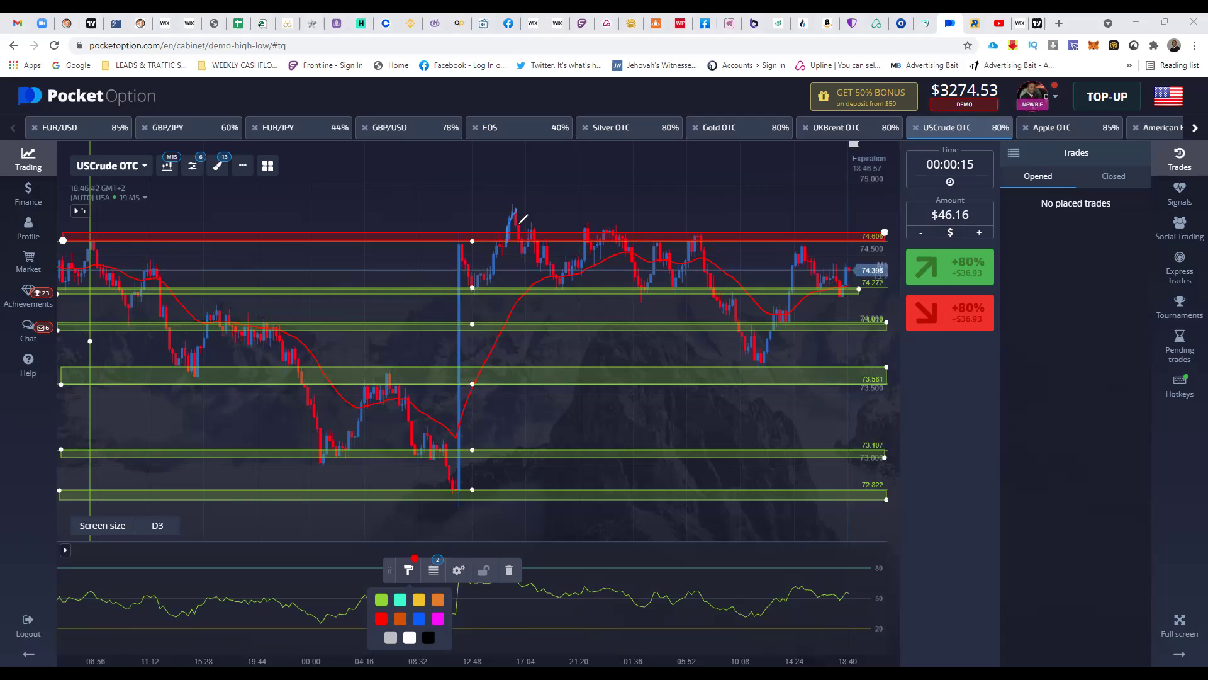
mouse_move(518, 205)
left_mouse_down()
mouse_move(519, 222)
mouse_move(536, 197)
left_mouse_up()
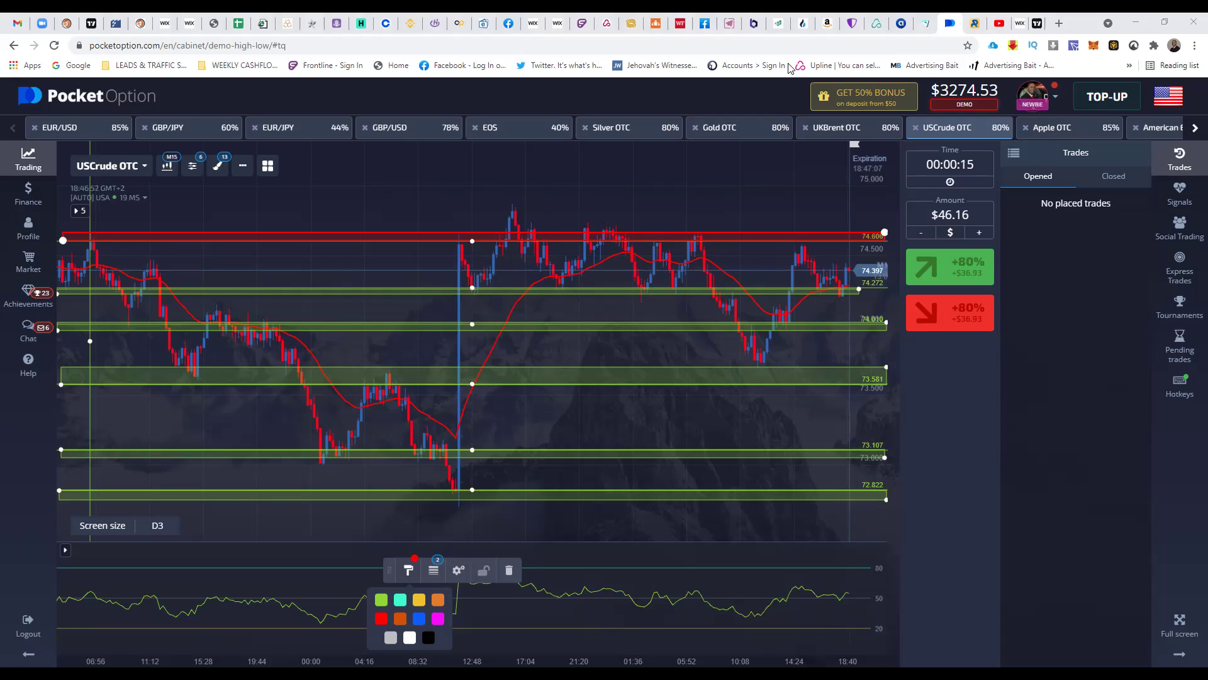
Switch the candle chart to the M30 time frame and bring earlier price history into view.
left_click(752, 190)
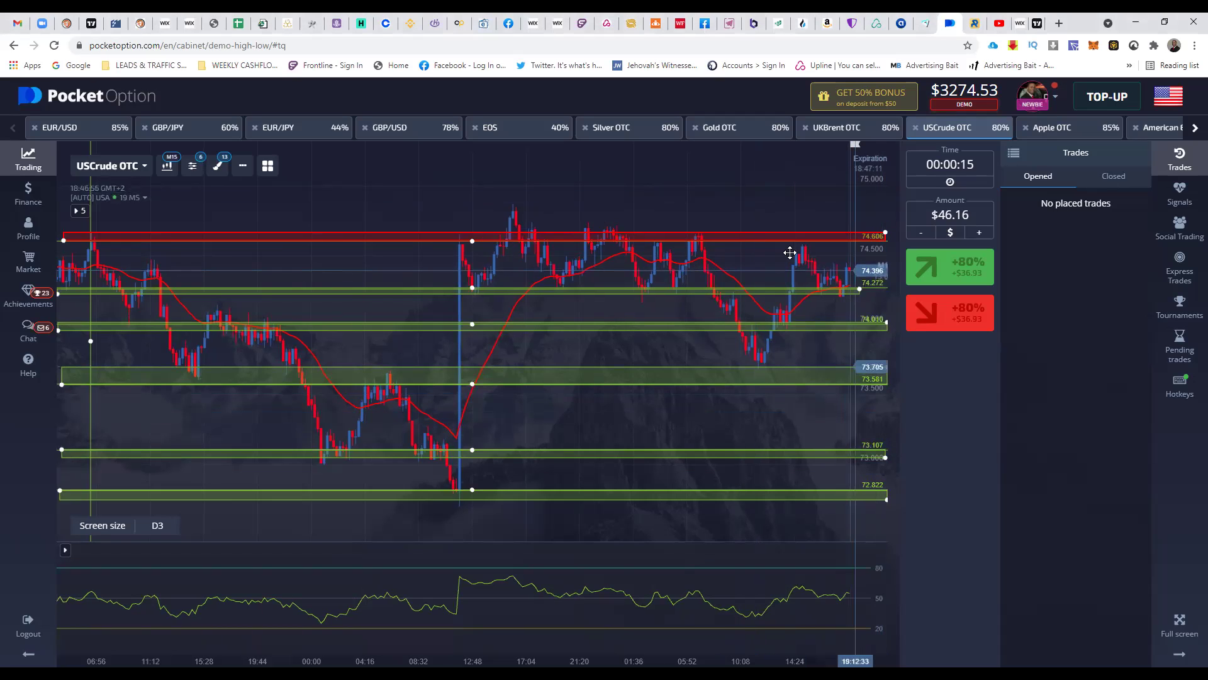
left_click(168, 166)
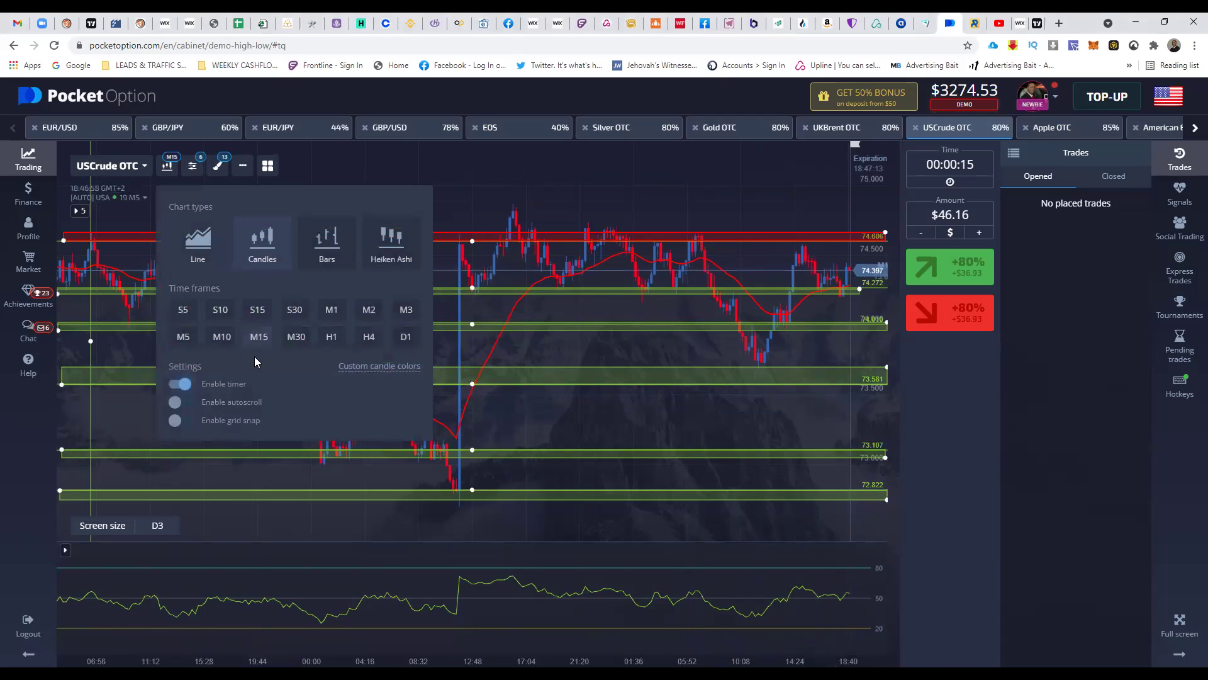
left_click(307, 336)
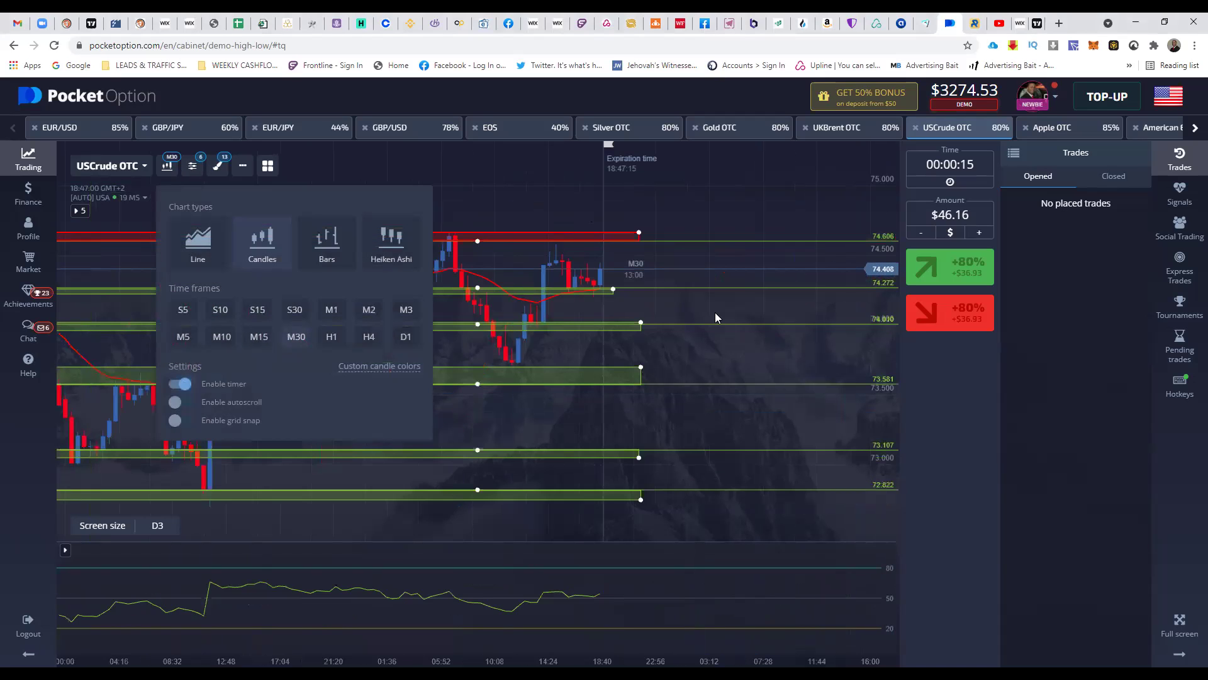
left_click(692, 200)
scroll(692, 201, "down", 3)
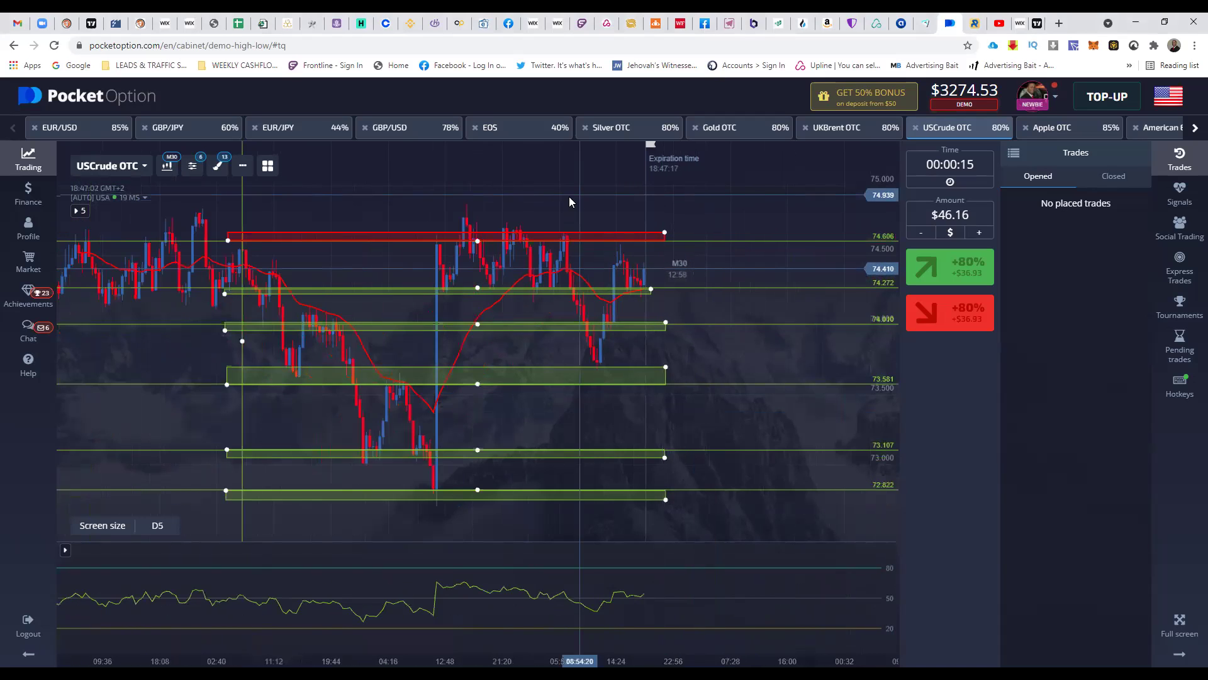
left_click_drag(698, 166, 757, 164)
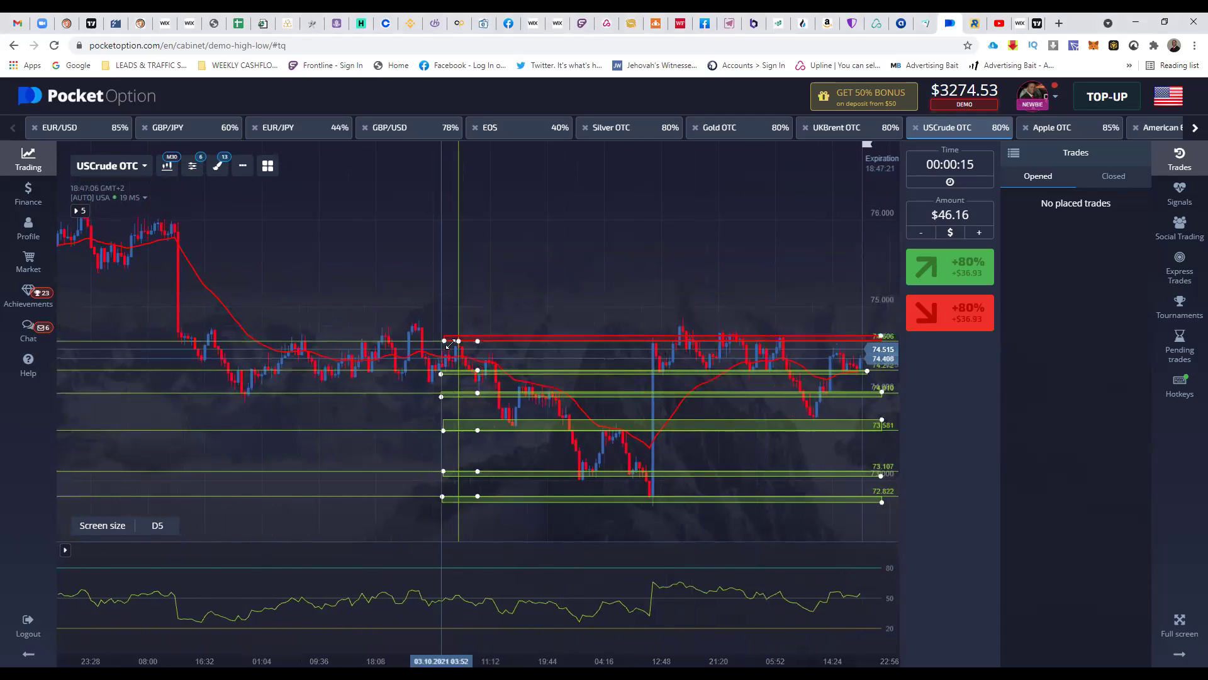
Extend the starting edges of all six rectangle zones back to the earliest visible candles on the M30 chart.
left_click_drag(442, 340, 63, 343)
left_click_drag(440, 373, 61, 378)
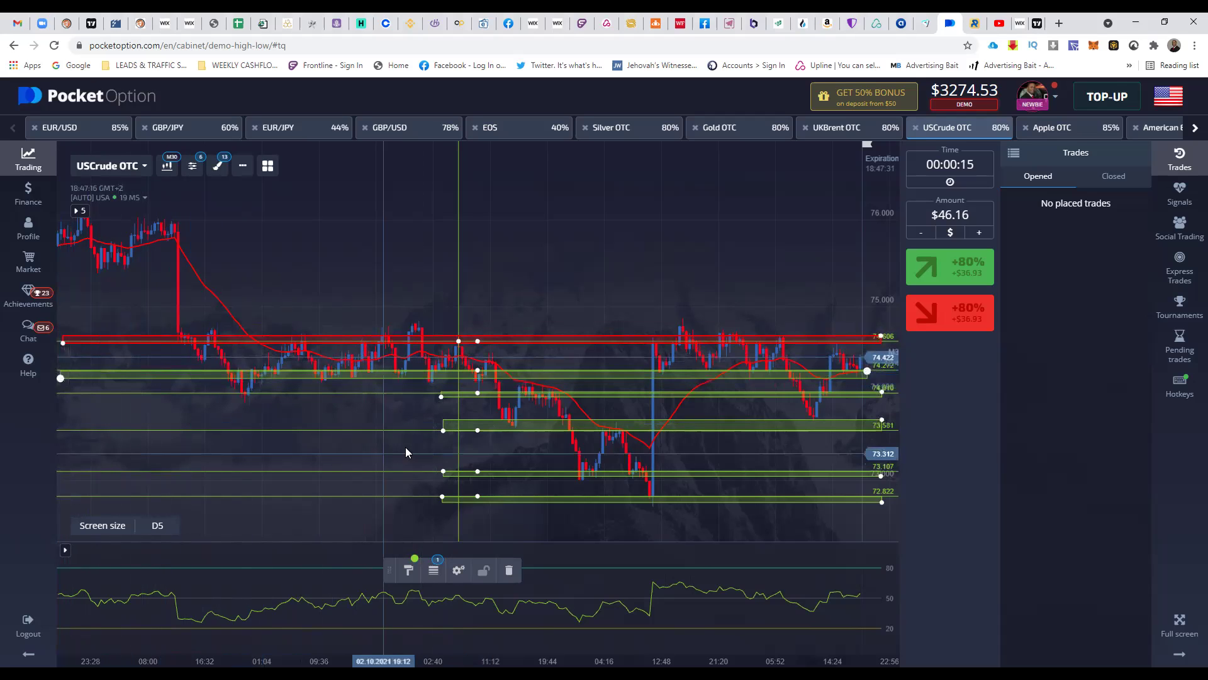
left_click_drag(437, 396, 60, 398)
left_click_drag(443, 430, 60, 428)
left_click_drag(443, 471, 126, 473)
left_click(63, 471)
left_click_drag(438, 497, 64, 496)
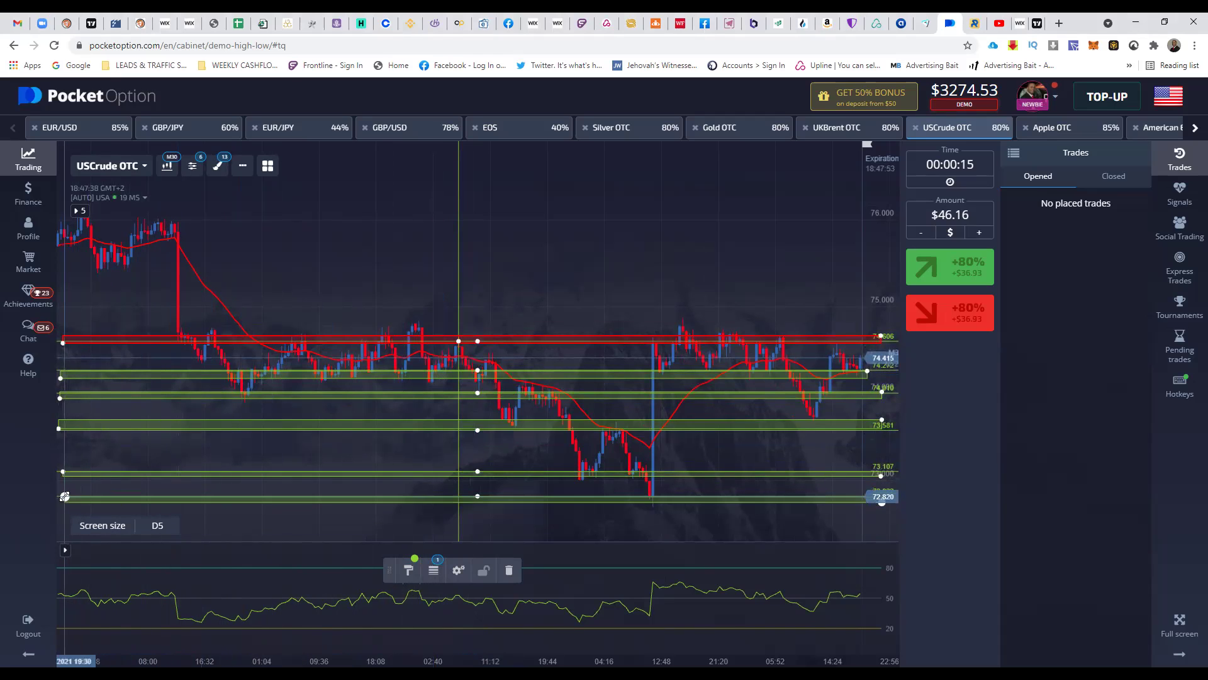
scroll(389, 270, "down", 1)
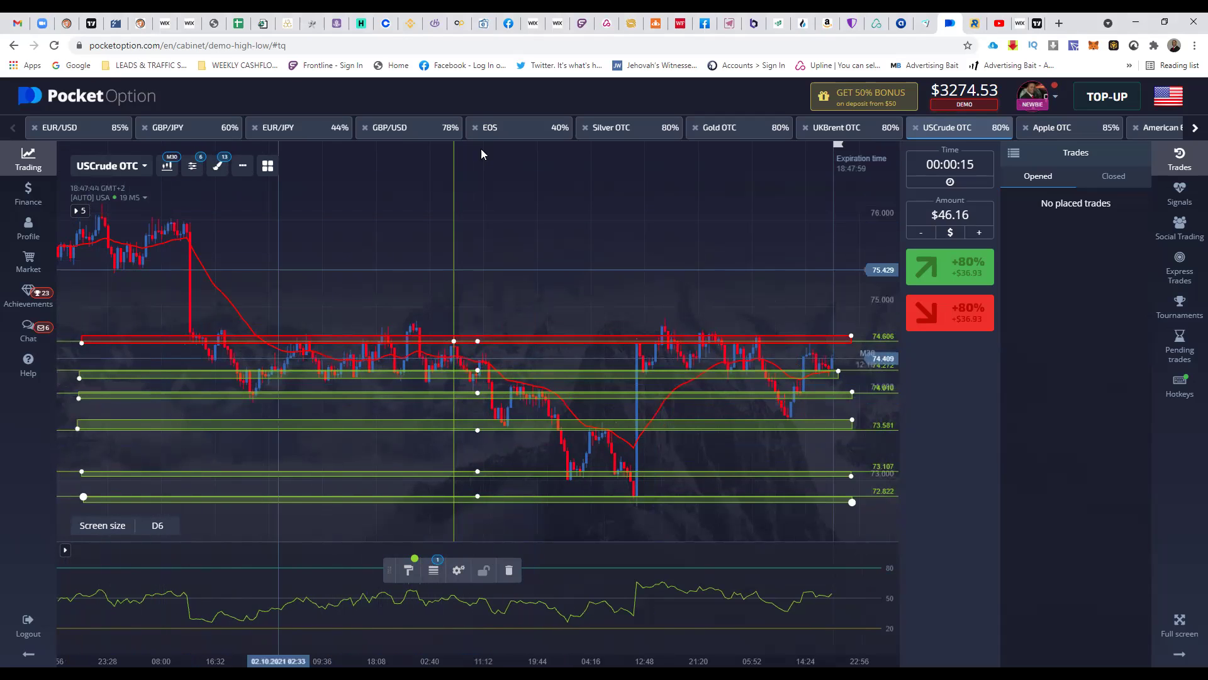
left_click_drag(381, 231, 360, 244)
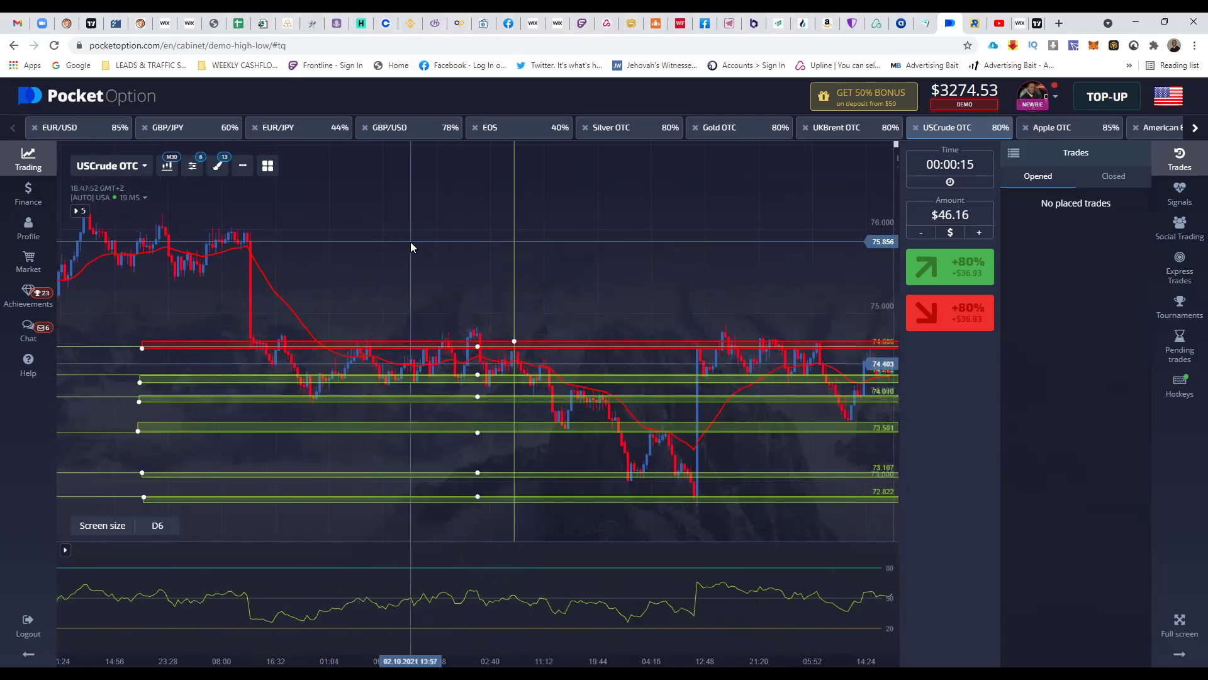
Add a horizontal line at 75.403 and draw a thin rectangle zone around it from the earliest visible candles toward the latest ones.
left_click(217, 165)
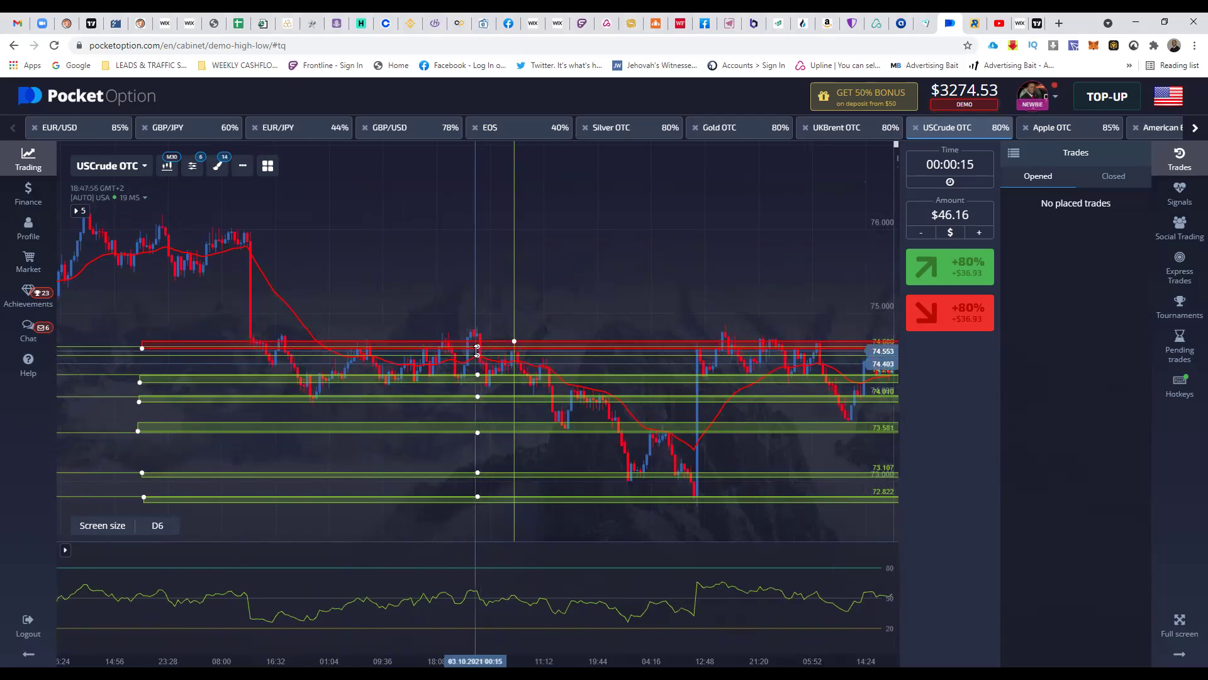
left_click_drag(478, 346, 198, 279)
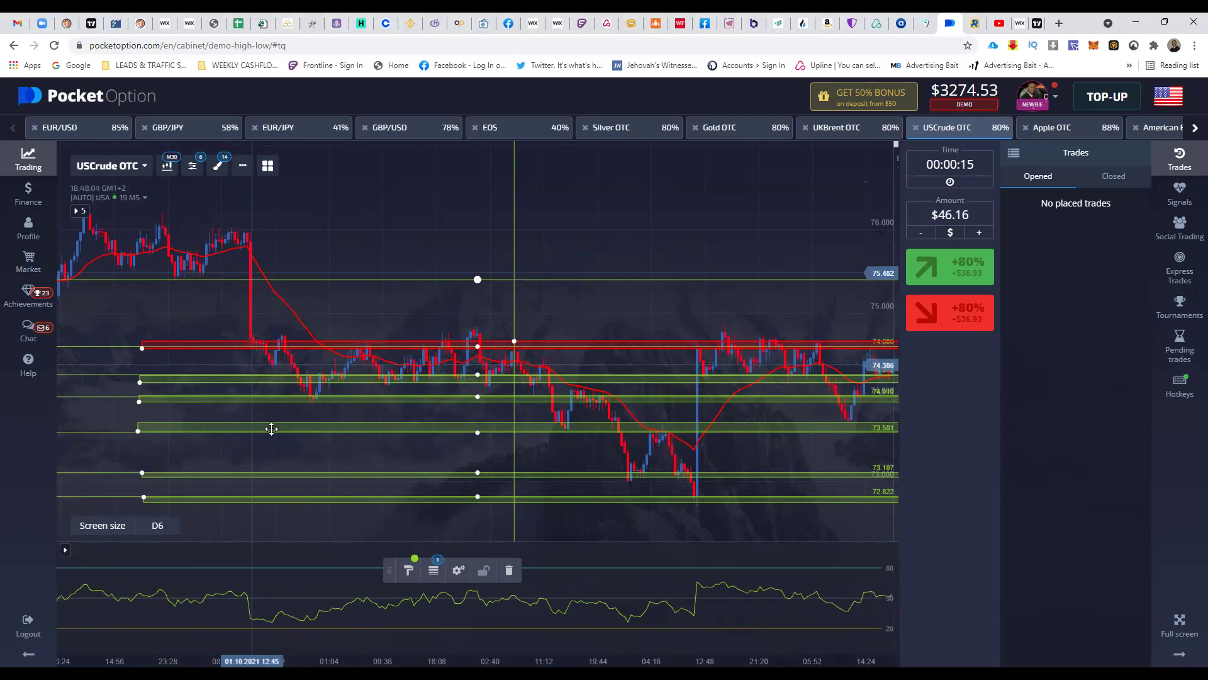
left_click(217, 165)
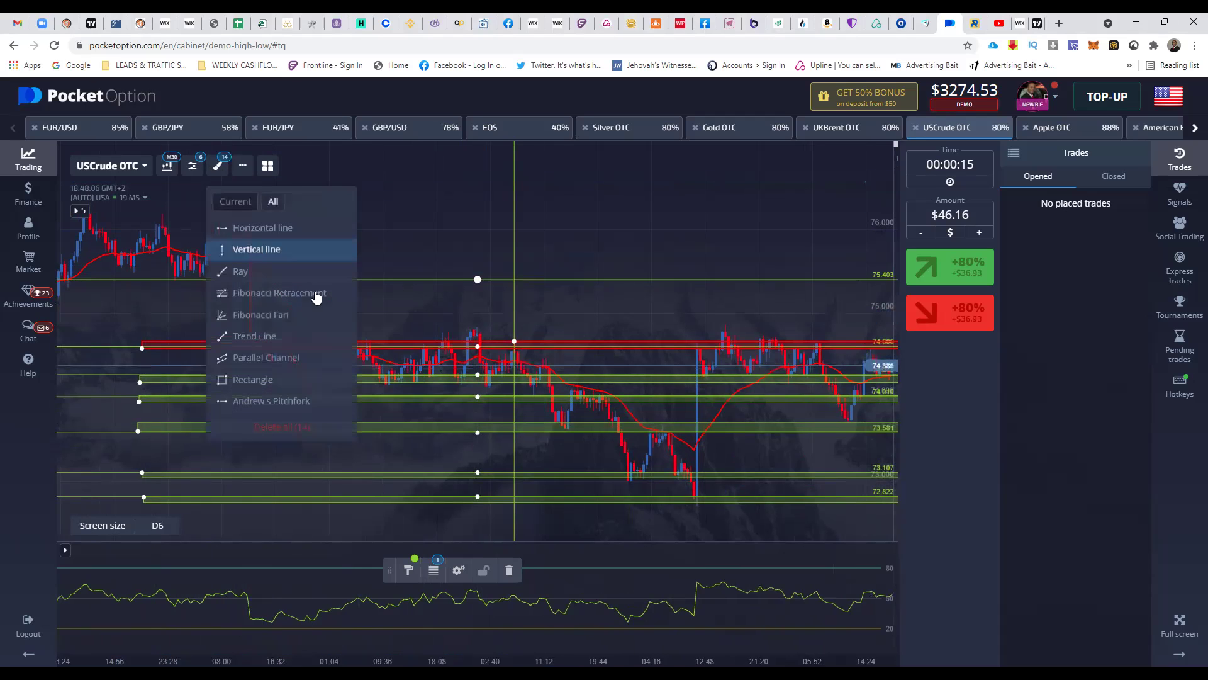
left_click(255, 379)
left_click(474, 251)
left_click_drag(643, 274, 645, 278)
left_click_drag(310, 392, 61, 288)
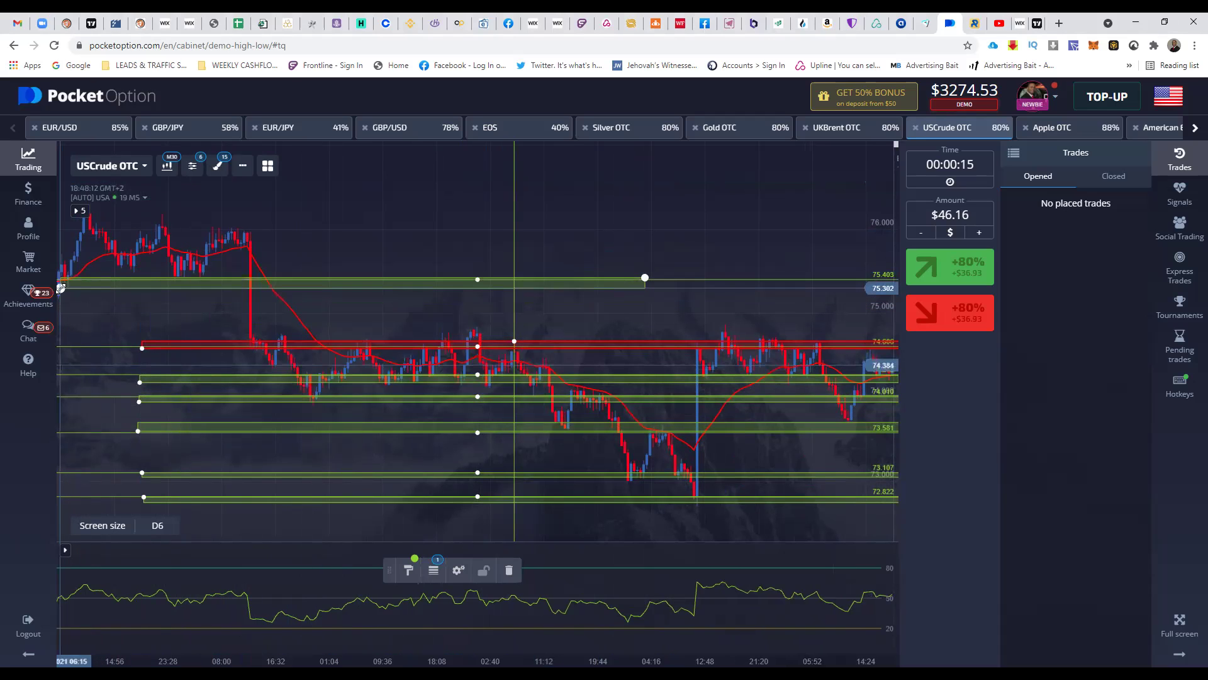
left_click_drag(645, 277, 879, 274)
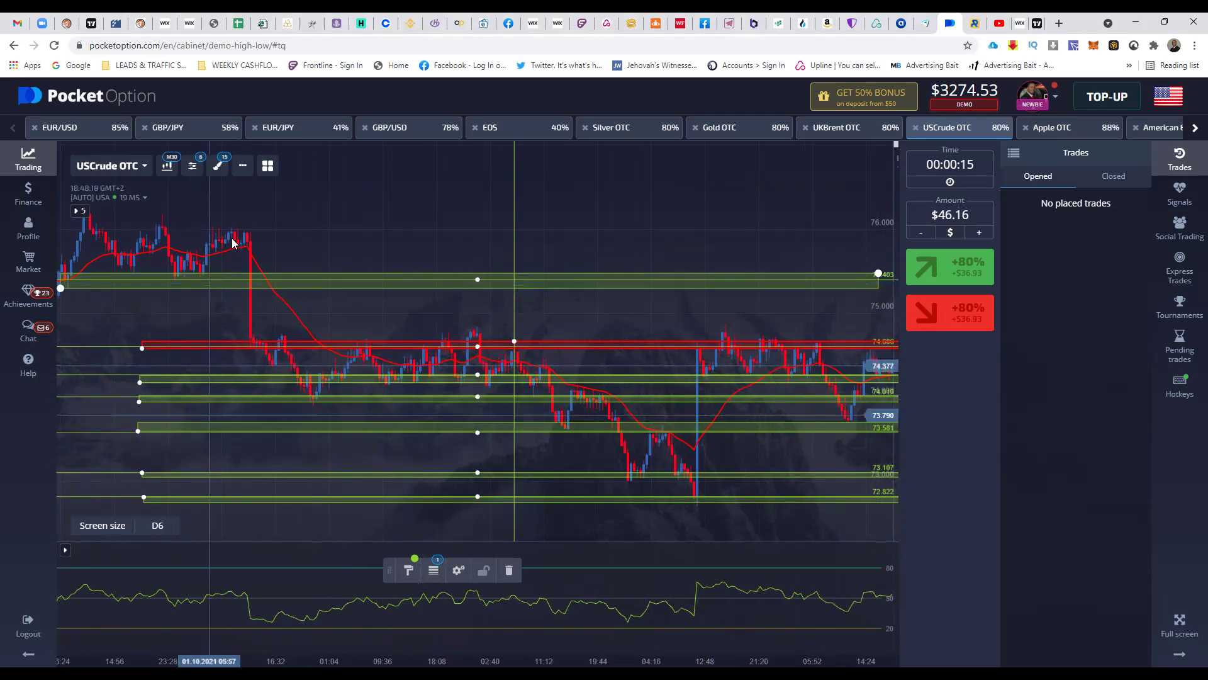
Add a horizontal line at about 75.980 along the upper price peaks on the M30 chart.
left_click(217, 166)
left_click(296, 227)
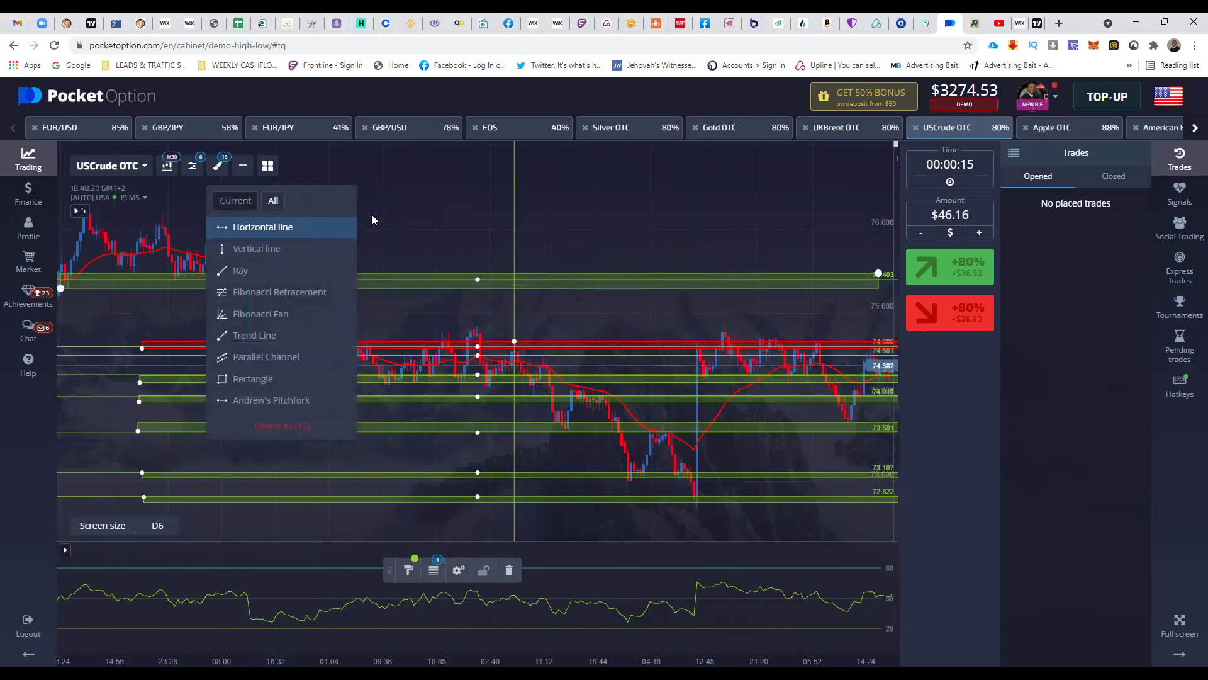
left_click(372, 219)
left_click_drag(478, 347, 487, 230)
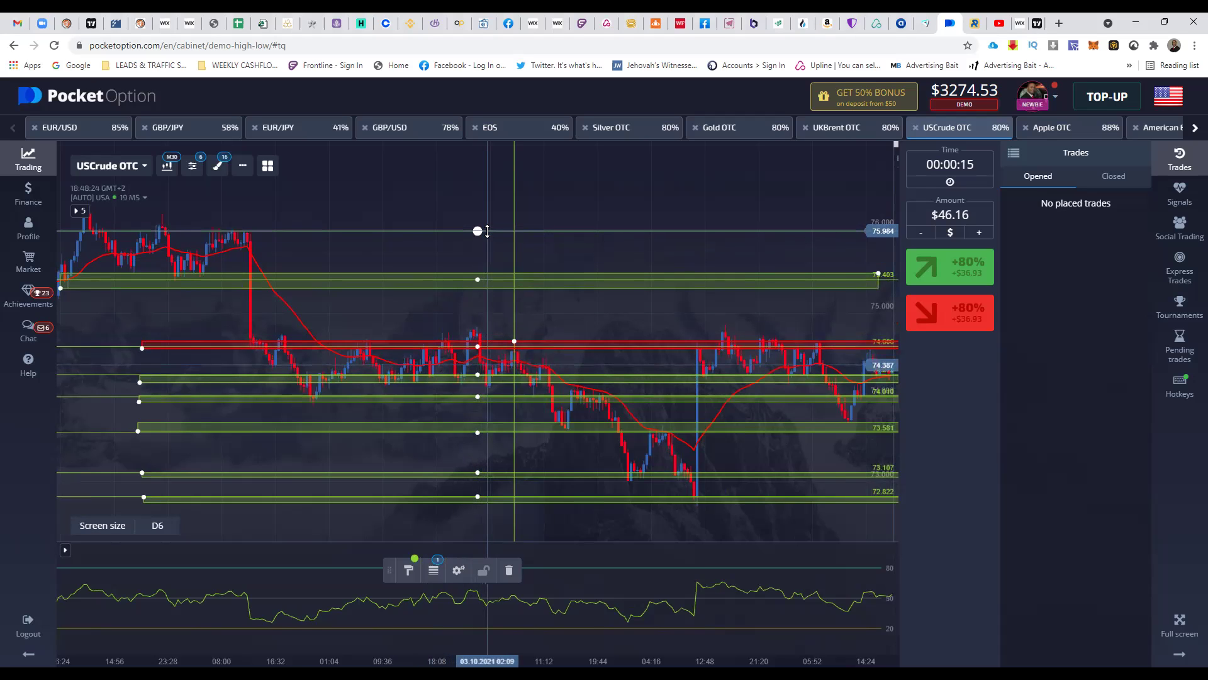
Draw a full-width rectangle zone just above the uppermost horizontal line and extend the 75.403 zone's end to the latest candles.
left_click(219, 165)
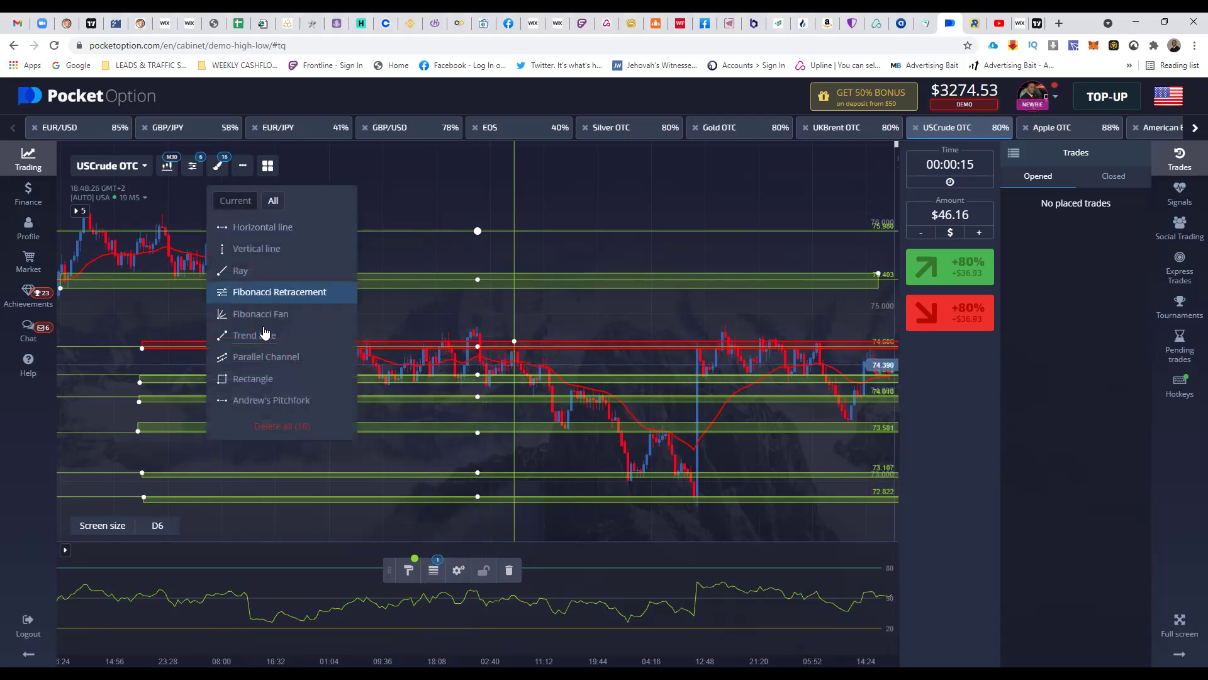
left_click(254, 379)
left_click_drag(646, 301, 670, 223)
left_click_drag(313, 376, 62, 230)
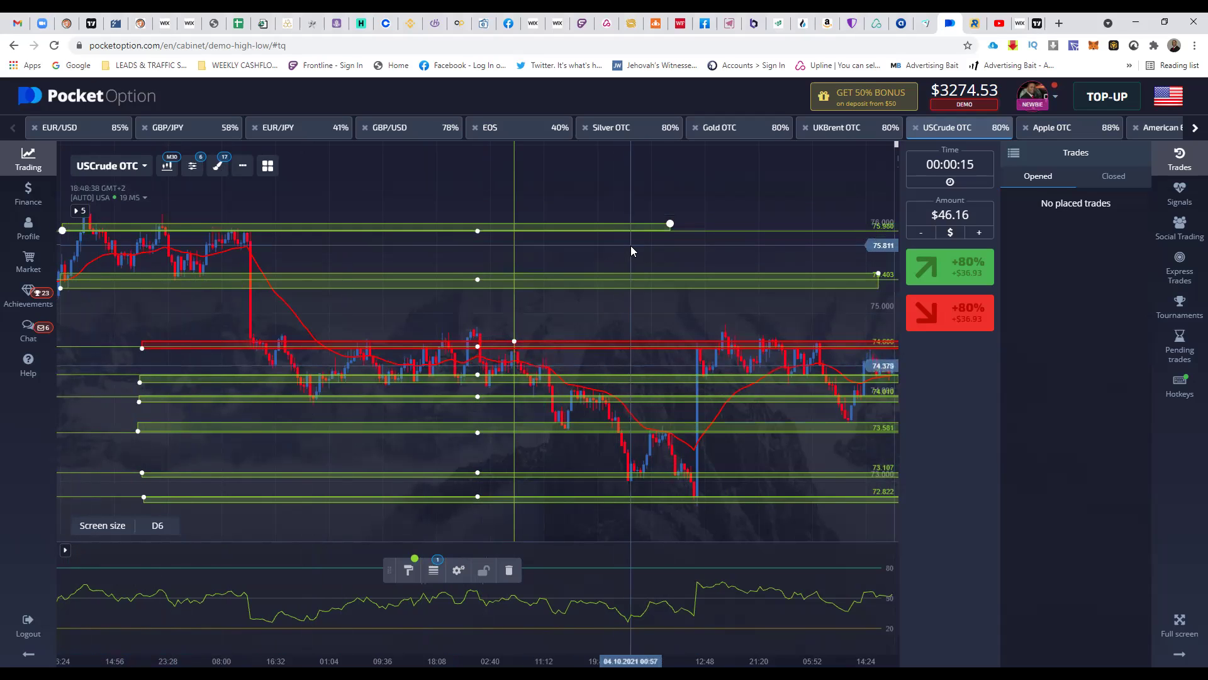
left_click_drag(669, 223, 895, 223)
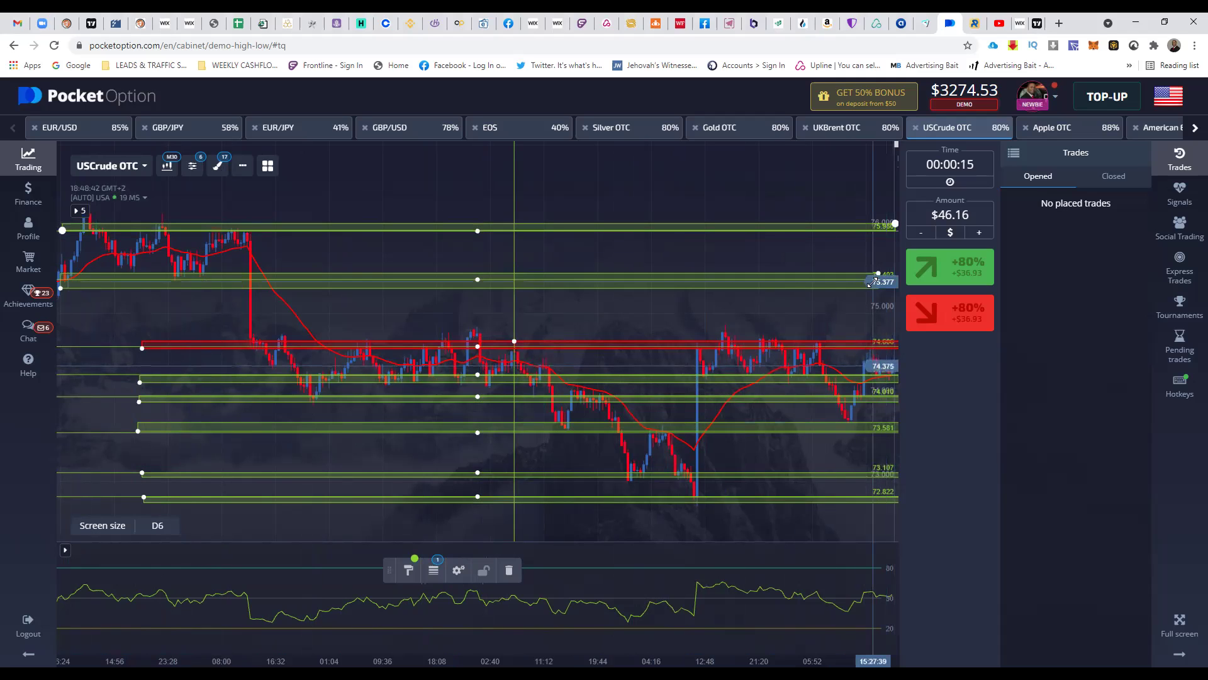
left_click_drag(875, 273, 889, 274)
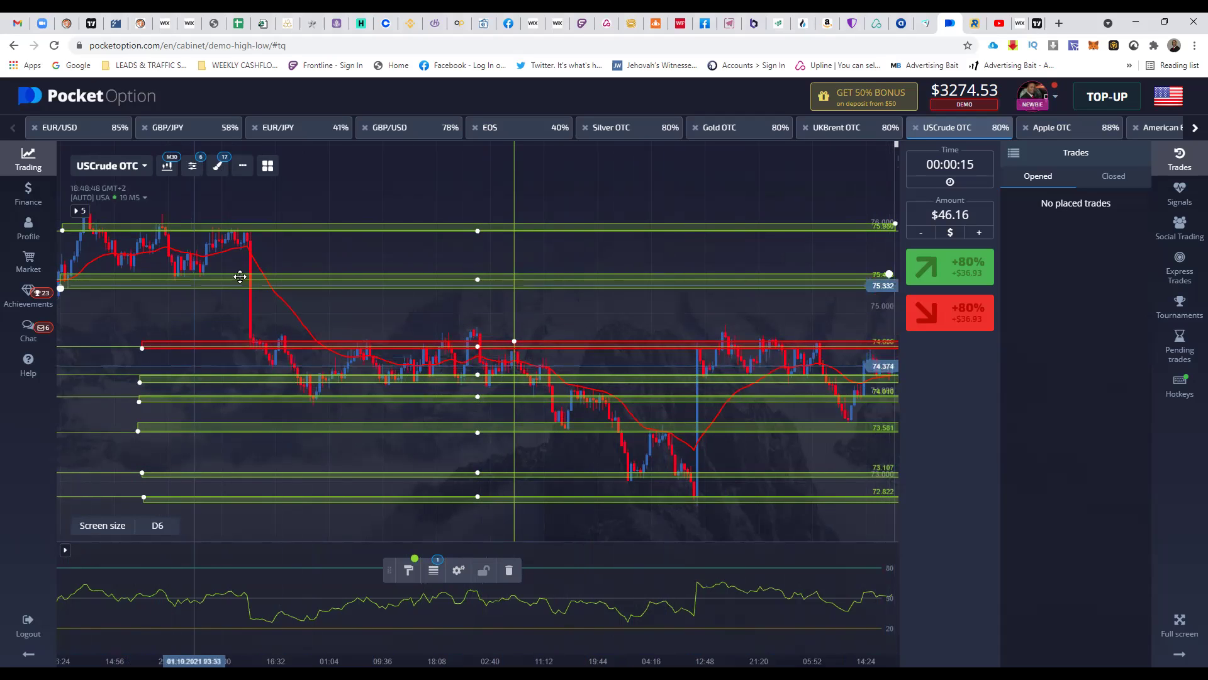
Switch the candle chart to the H1 time frame and bring earlier price history into view.
left_click(168, 166)
left_click(332, 337)
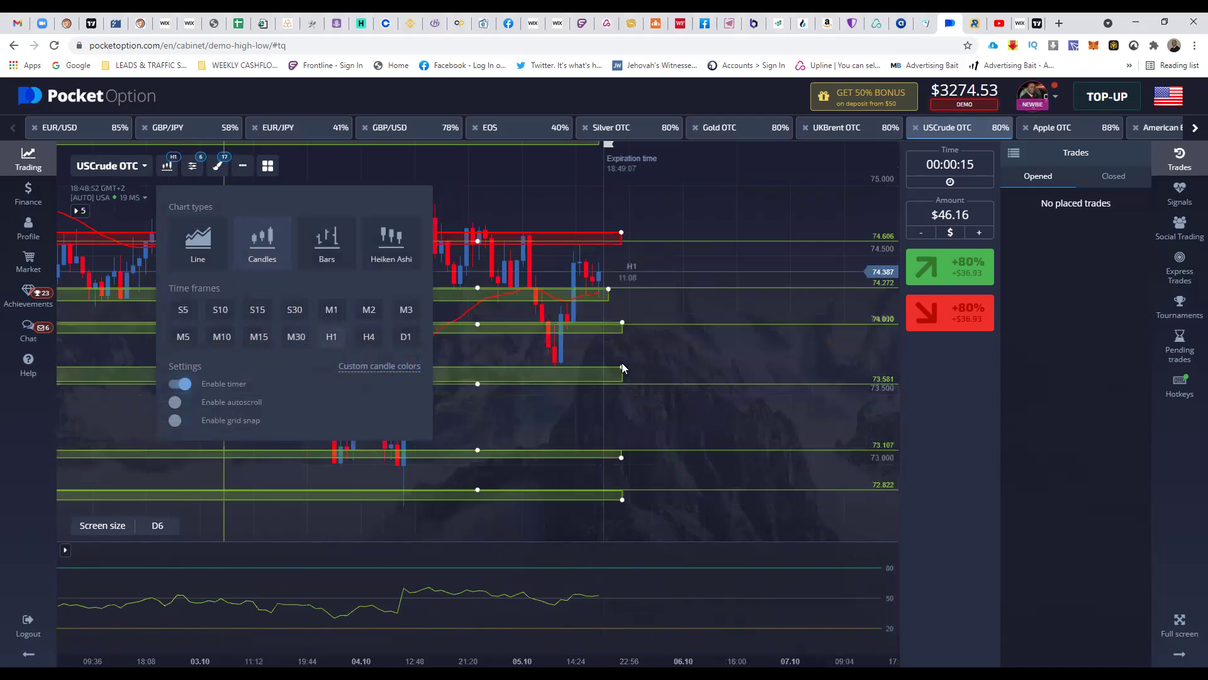
left_click(700, 356)
scroll(700, 355, "down", 3)
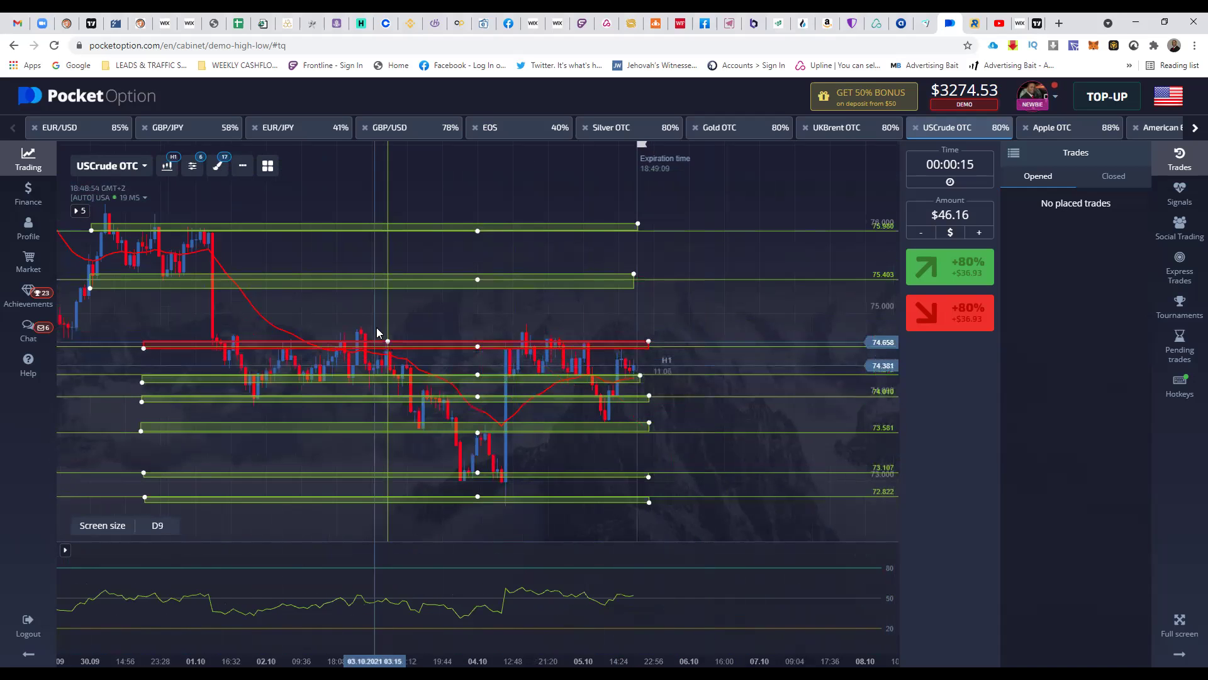
left_click_drag(346, 307, 598, 269)
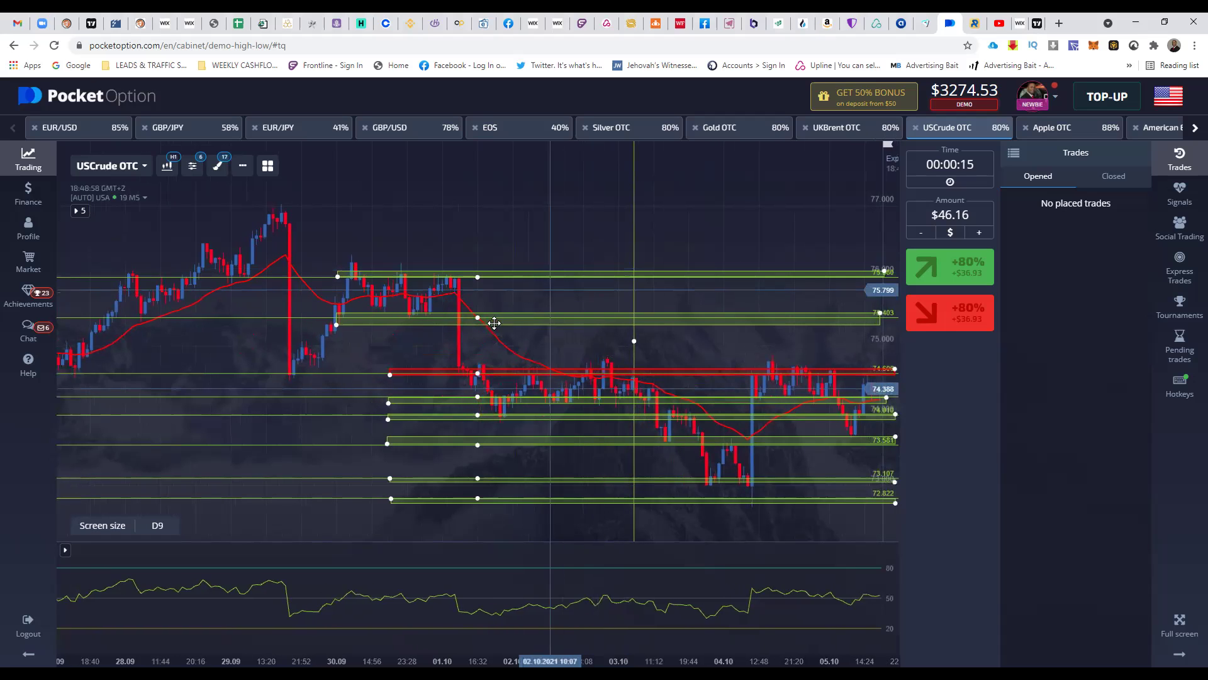
Extend the starting edges of all eight rectangle zones back to the earliest visible candles on the H1 chart.
left_click_drag(388, 375, 58, 379)
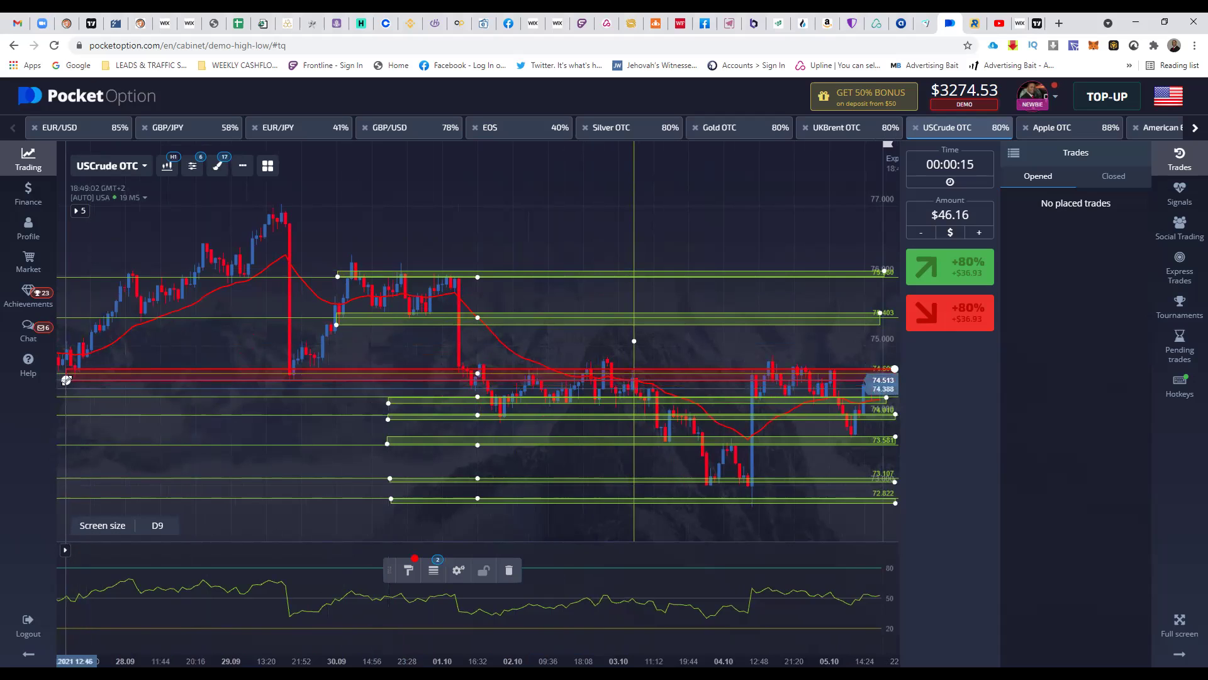
left_click_drag(387, 403, 60, 402)
left_click(386, 417)
left_click_drag(385, 419, 63, 423)
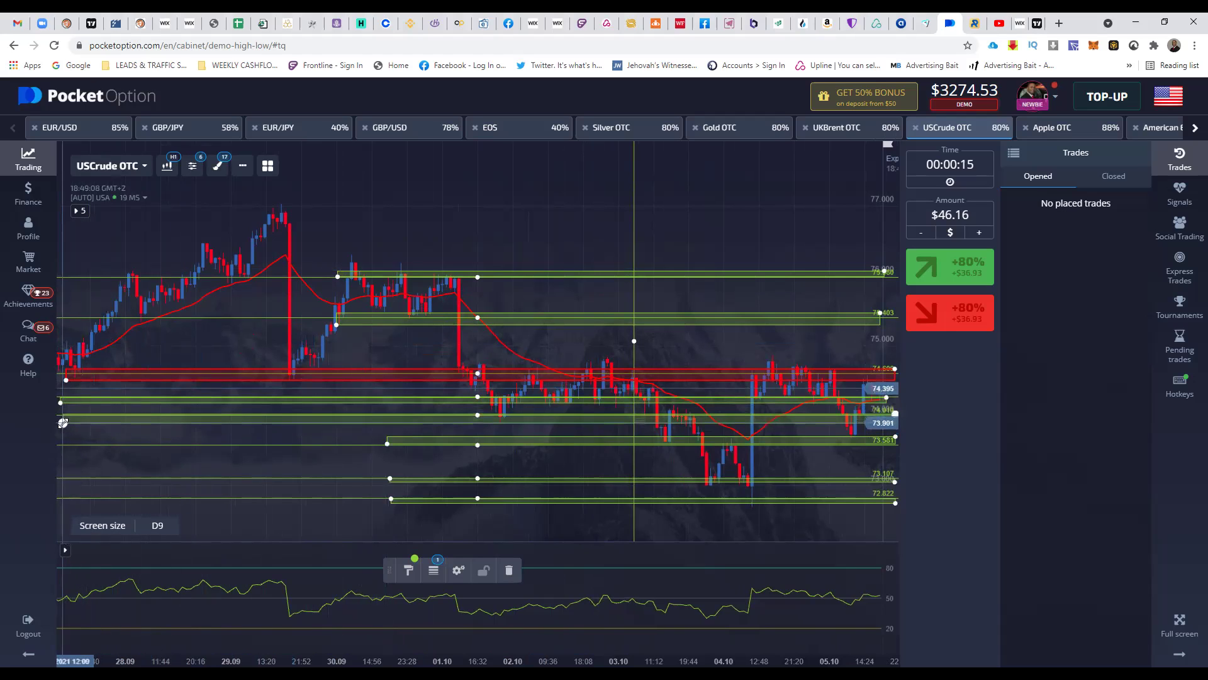
left_click_drag(387, 444, 78, 447)
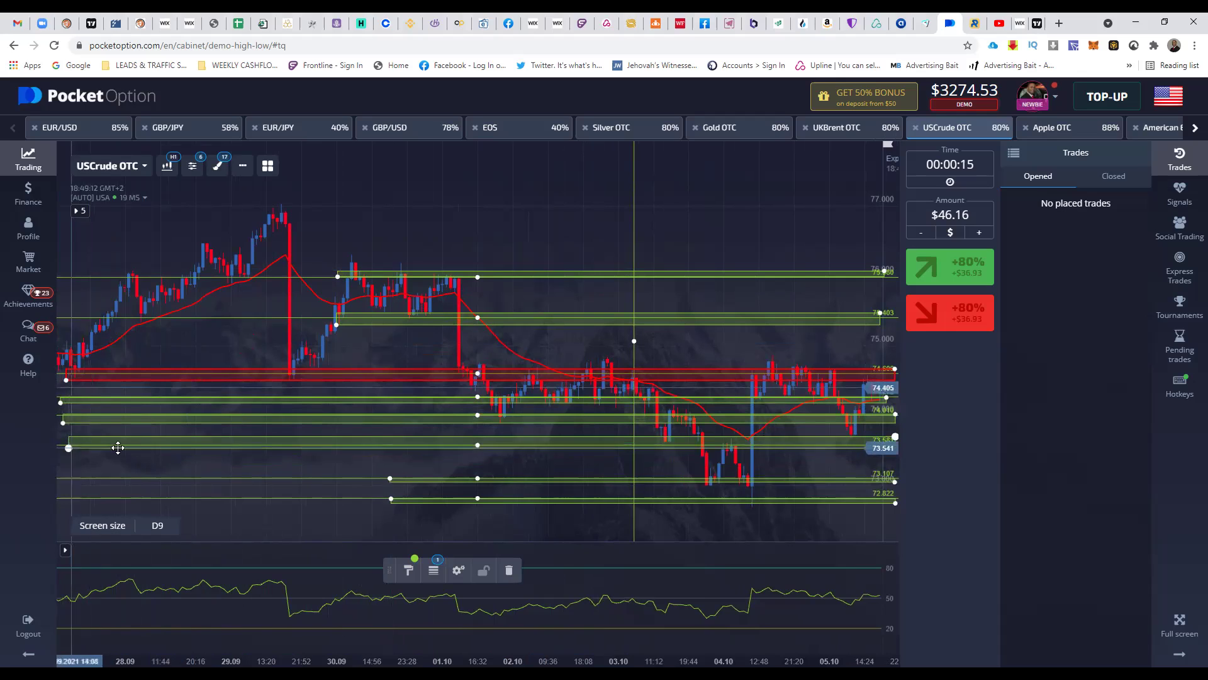
left_click_drag(403, 476, 69, 482)
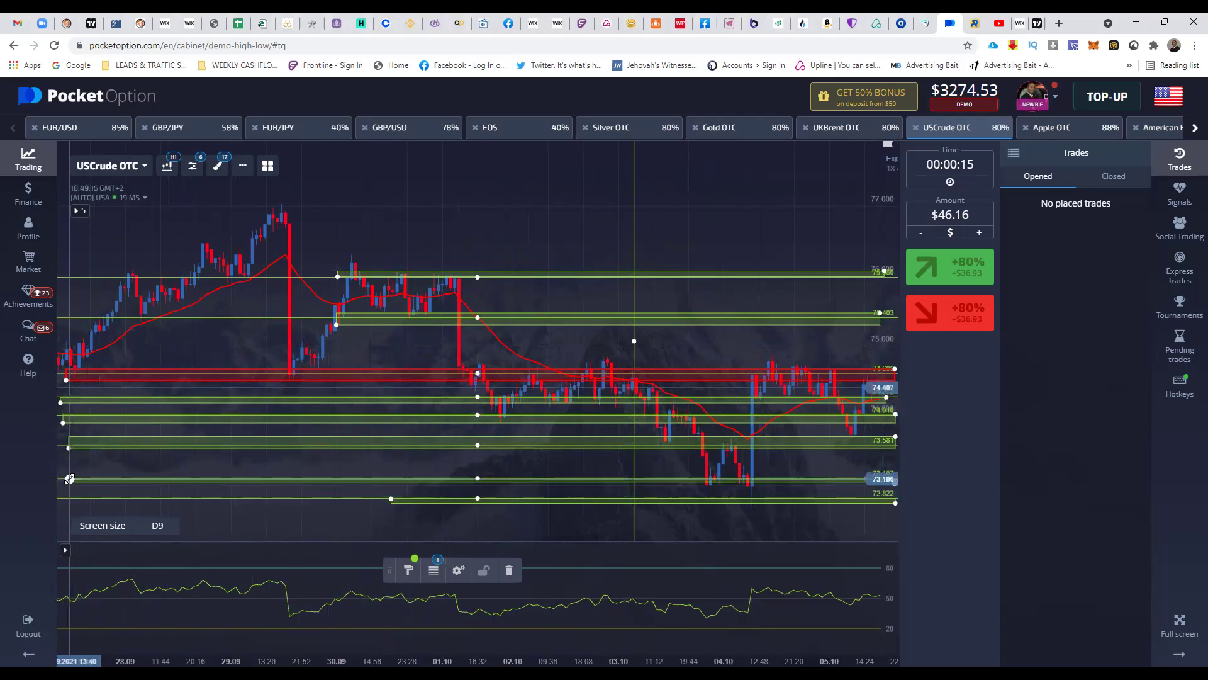
left_click_drag(398, 500, 68, 498)
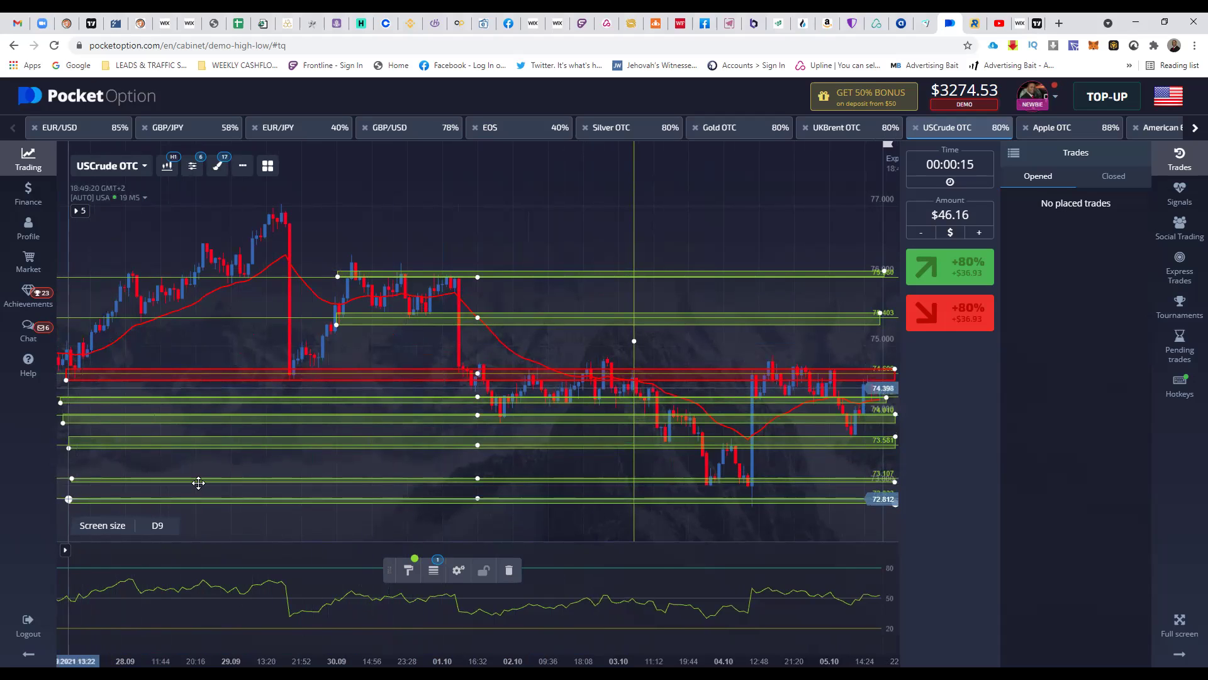
left_click_drag(336, 325, 63, 321)
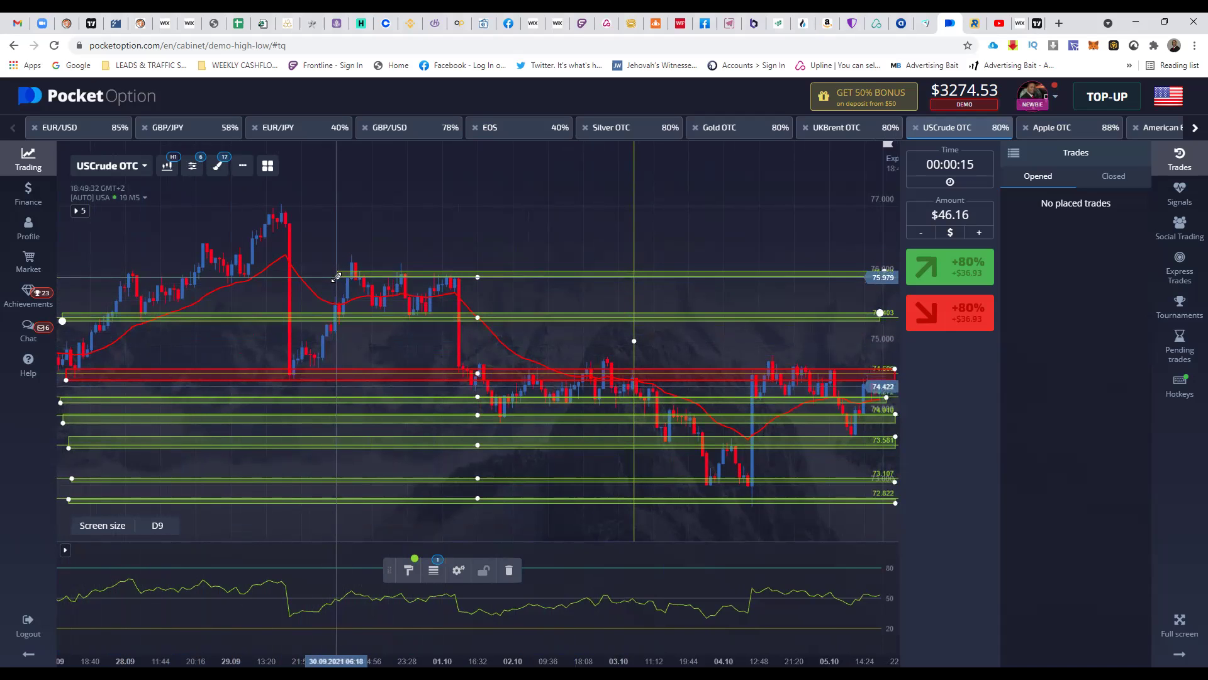
left_click_drag(328, 276, 73, 277)
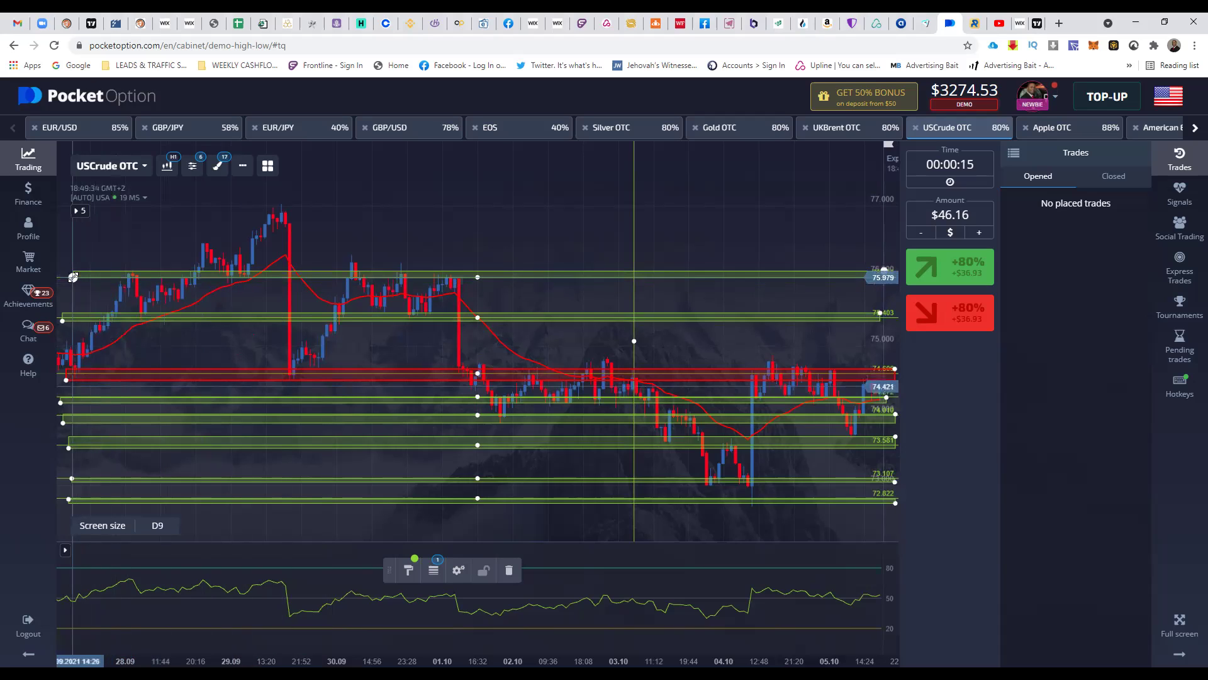
Draw a rectangle zone over the highest peak near 77.000, spanning from the earliest visible candles to the latest ones.
left_click(218, 168)
left_click(252, 378)
mouse_move(309, 410)
left_mouse_down()
mouse_move(645, 289)
mouse_move(671, 205)
left_mouse_up()
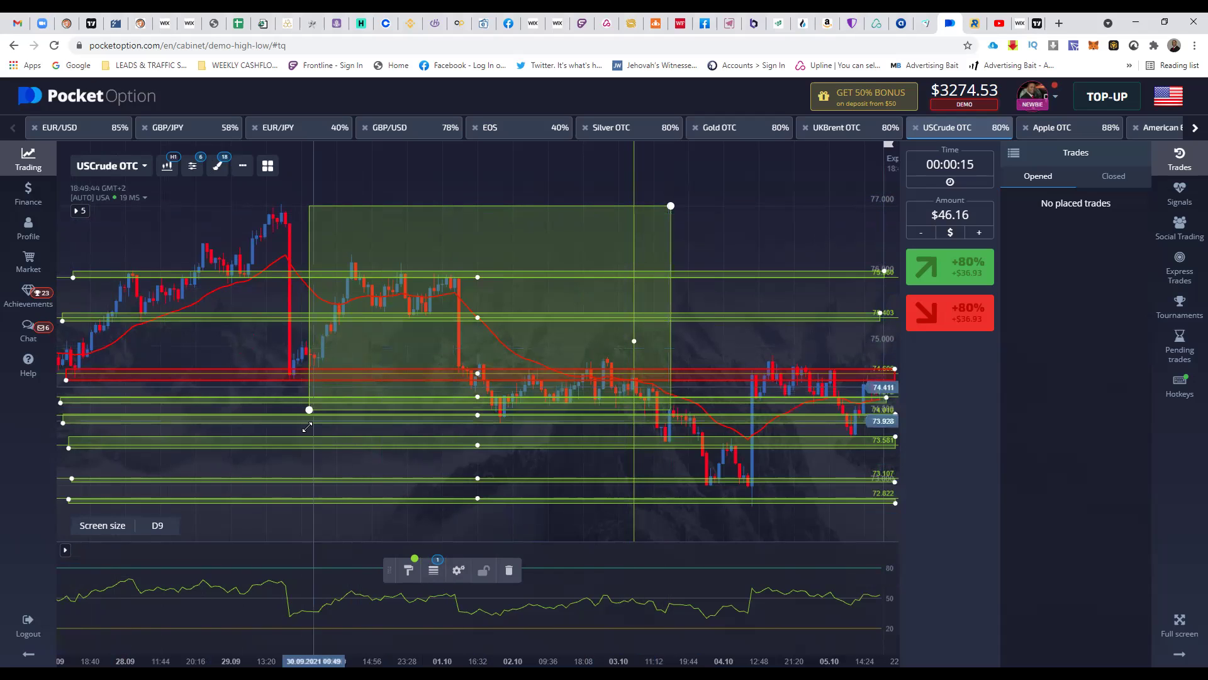
left_click_drag(318, 354, 74, 221)
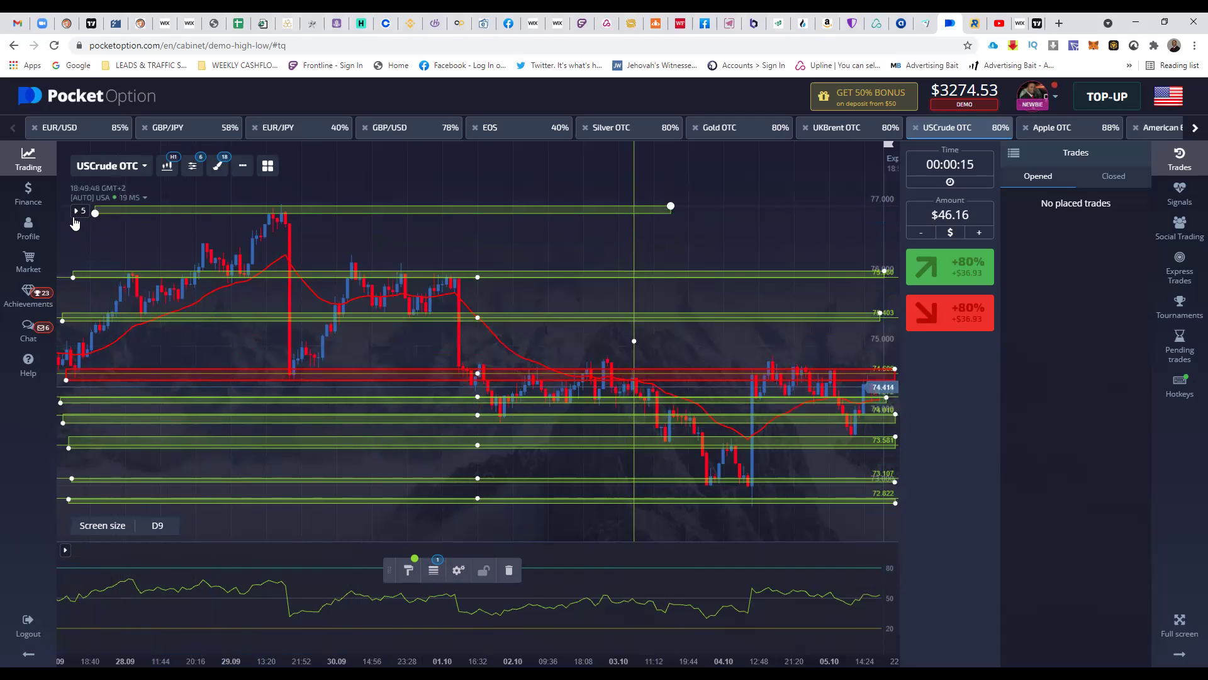
left_click_drag(671, 205, 881, 202)
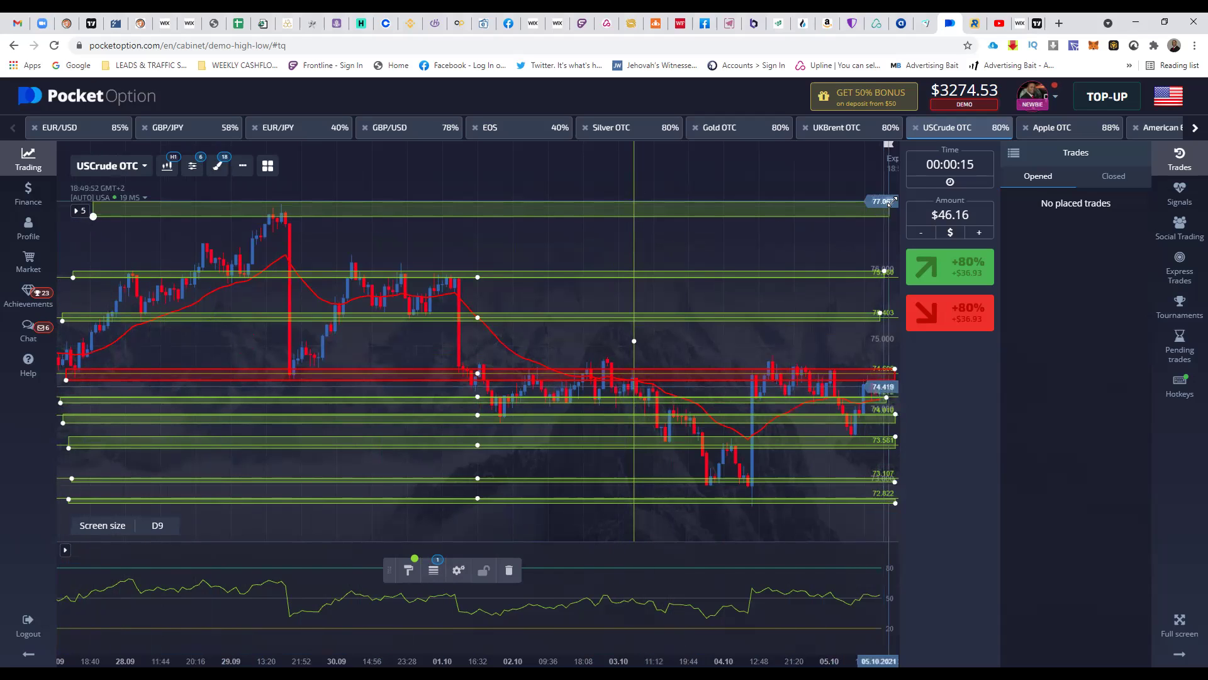
Switch the candle chart to the H4 time frame and examine how earlier and recent candles react at the marked zones.
scroll(706, 269, "down", 2)
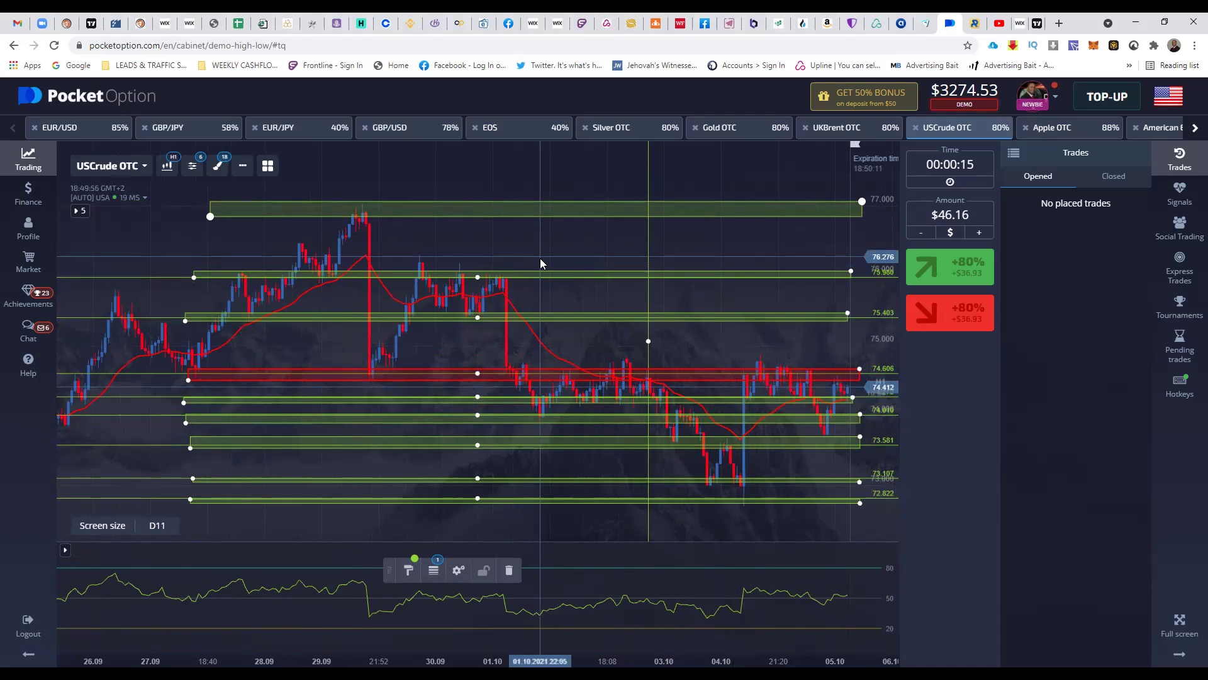
scroll(540, 259, "up", 1)
left_click(167, 165)
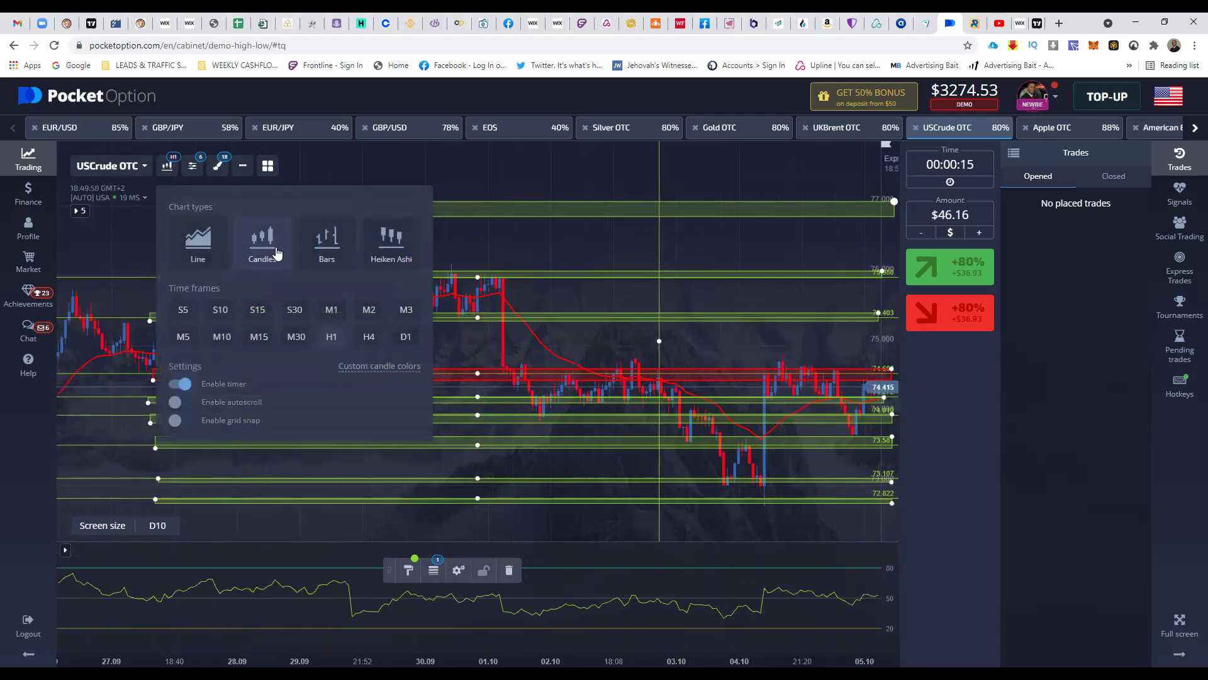
left_click(370, 337)
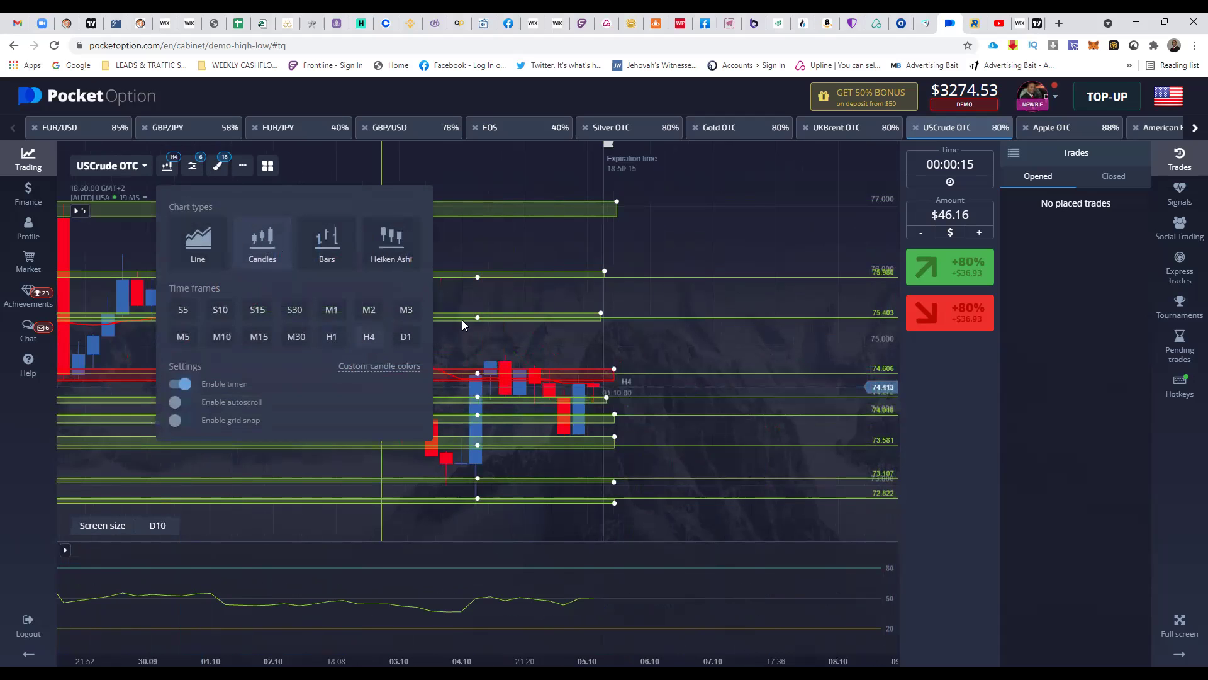
scroll(699, 219, "down", 4)
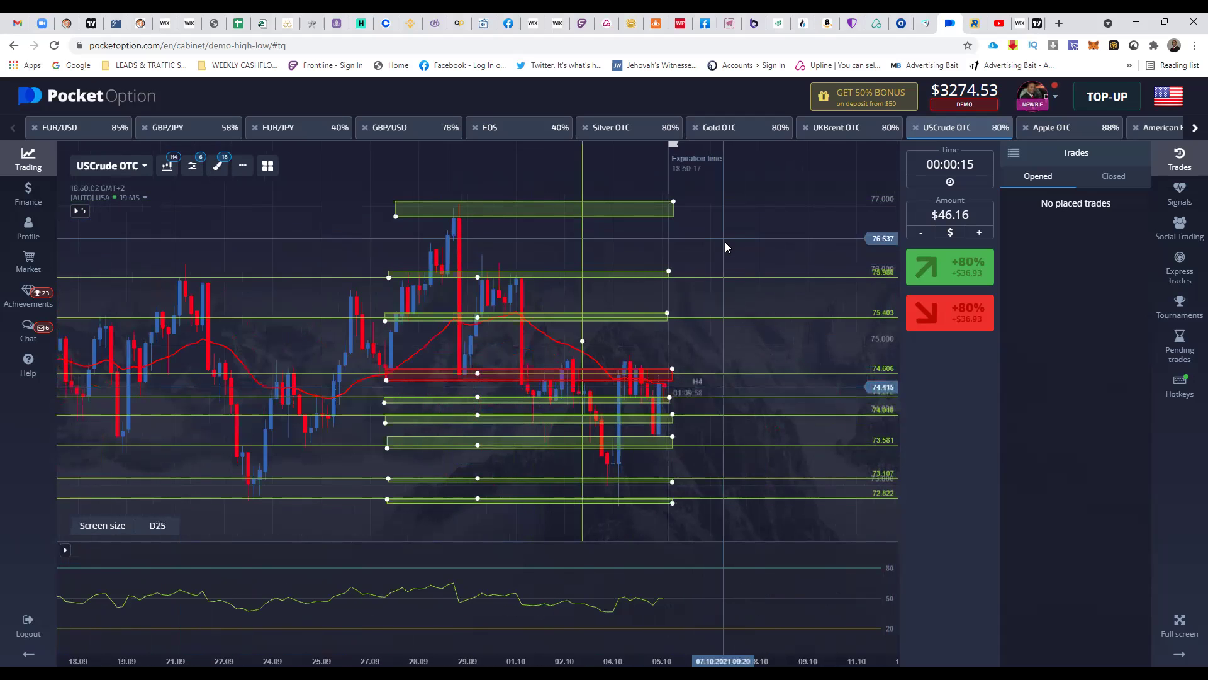
scroll(725, 268, "down", 3)
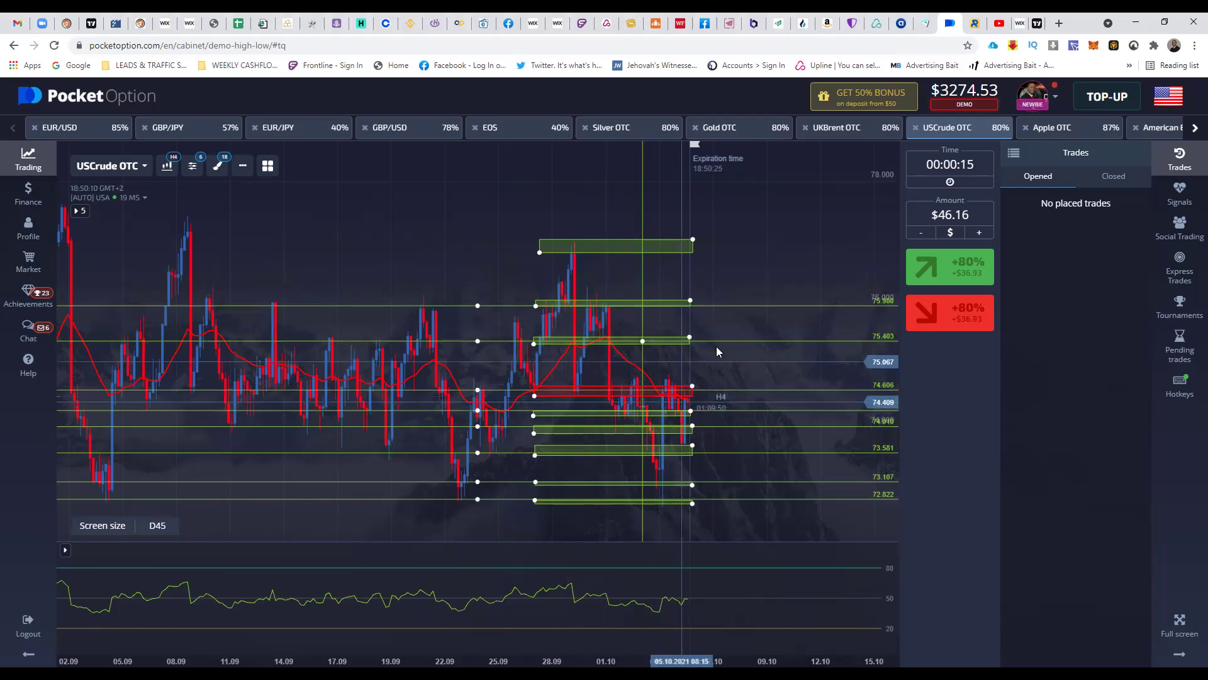
scroll(785, 258, "up", 1)
scroll(786, 254, "up", 3)
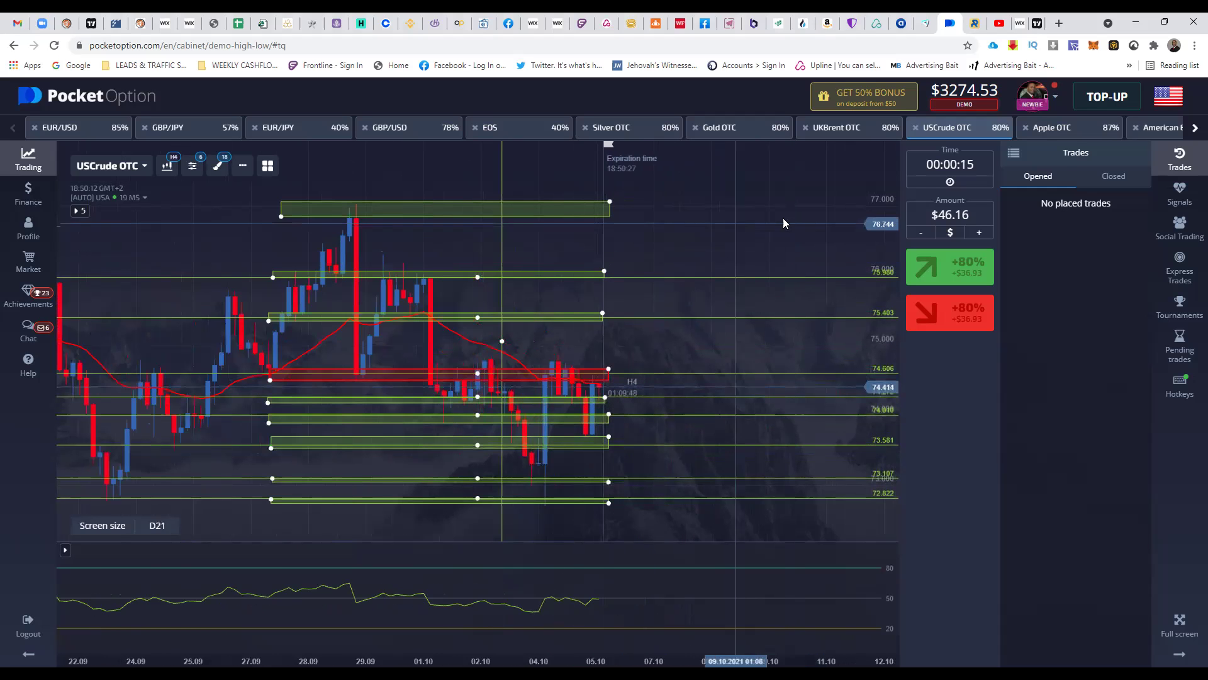
scroll(808, 225, "up", 3)
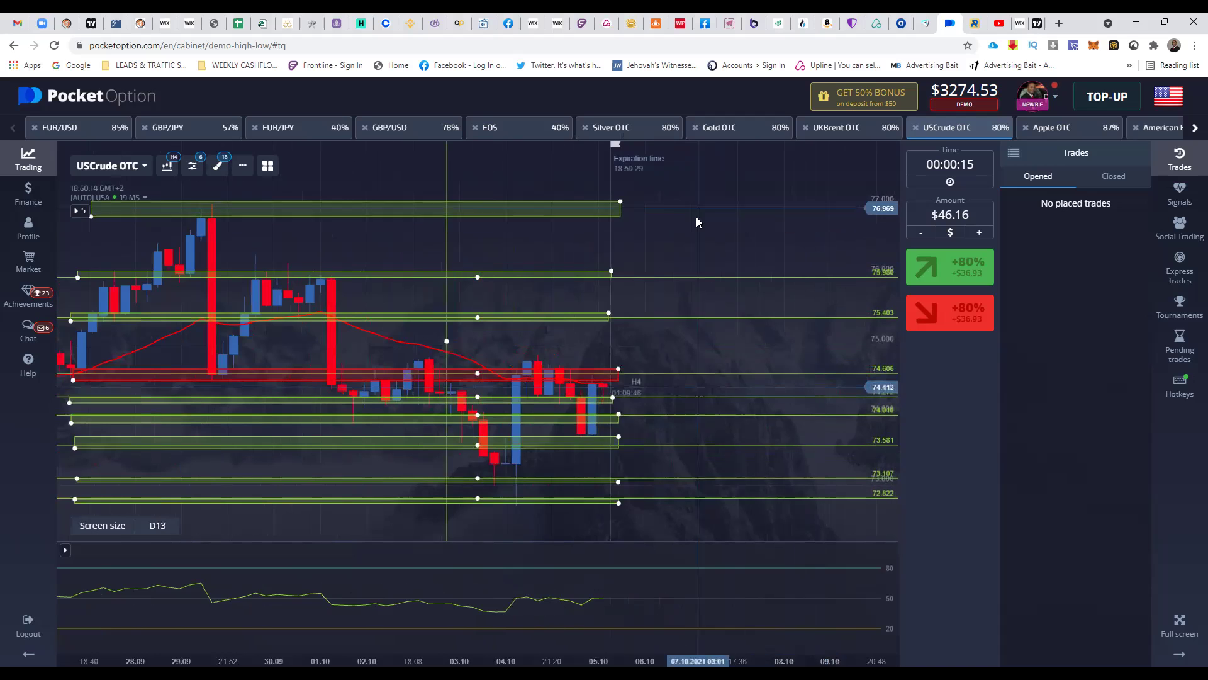
left_click_drag(696, 220, 833, 208)
scroll(808, 216, "up", 2)
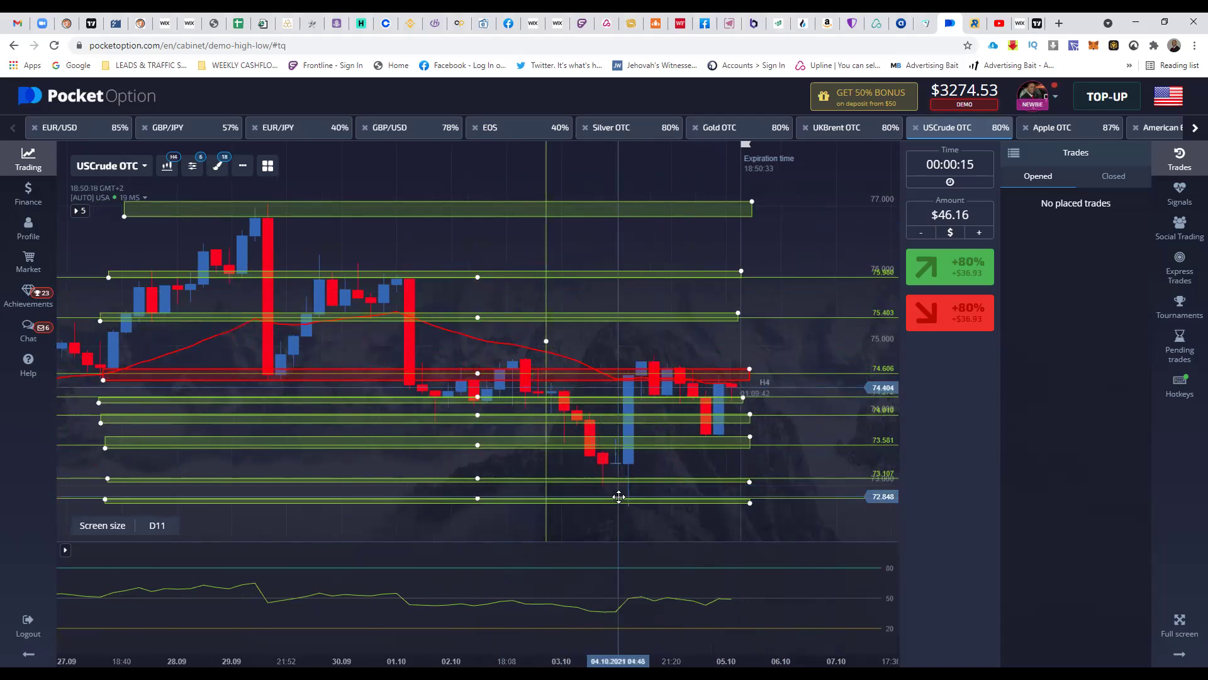
scroll(746, 376, "up", 3)
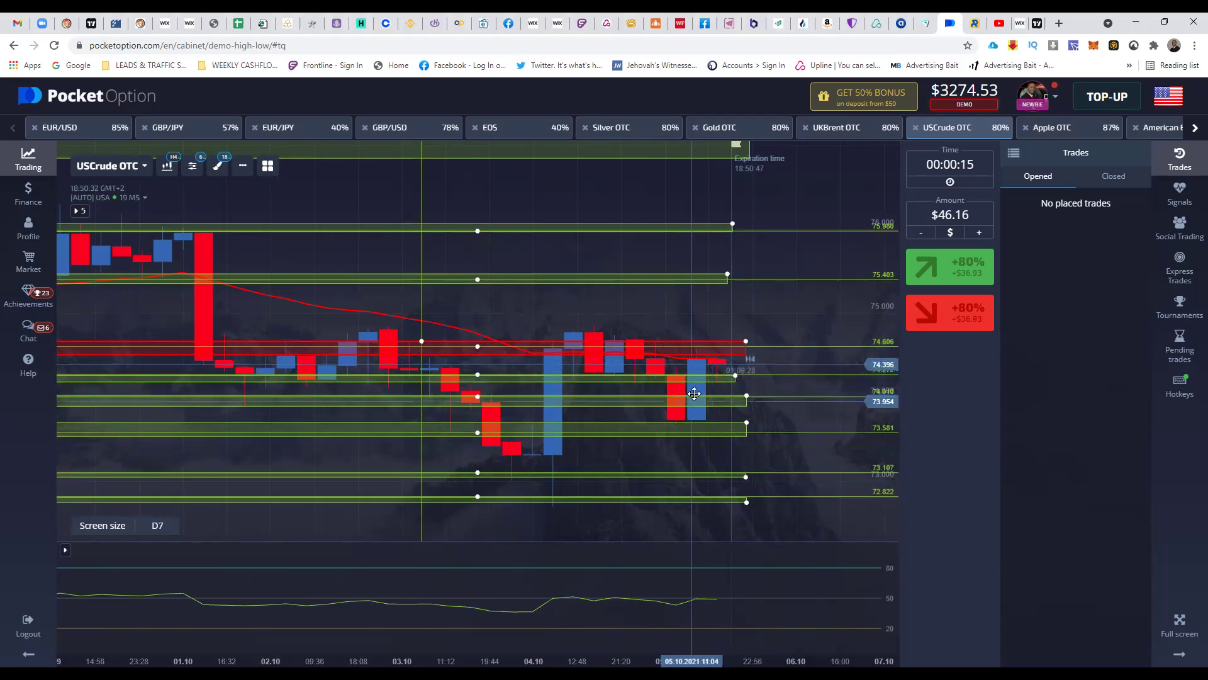
Review the closed demo trades, focusing on the two latest USCrude OTC entries, and return to the wider chart view.
left_click(1124, 177)
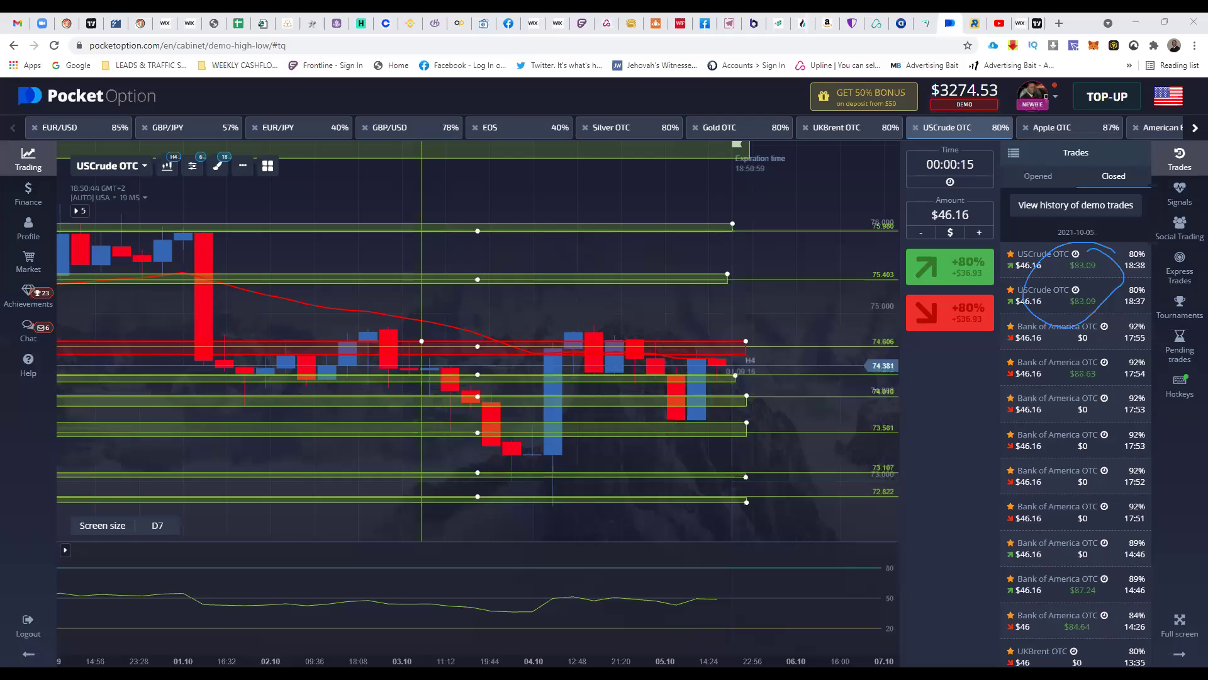
scroll(811, 356, "down", 5)
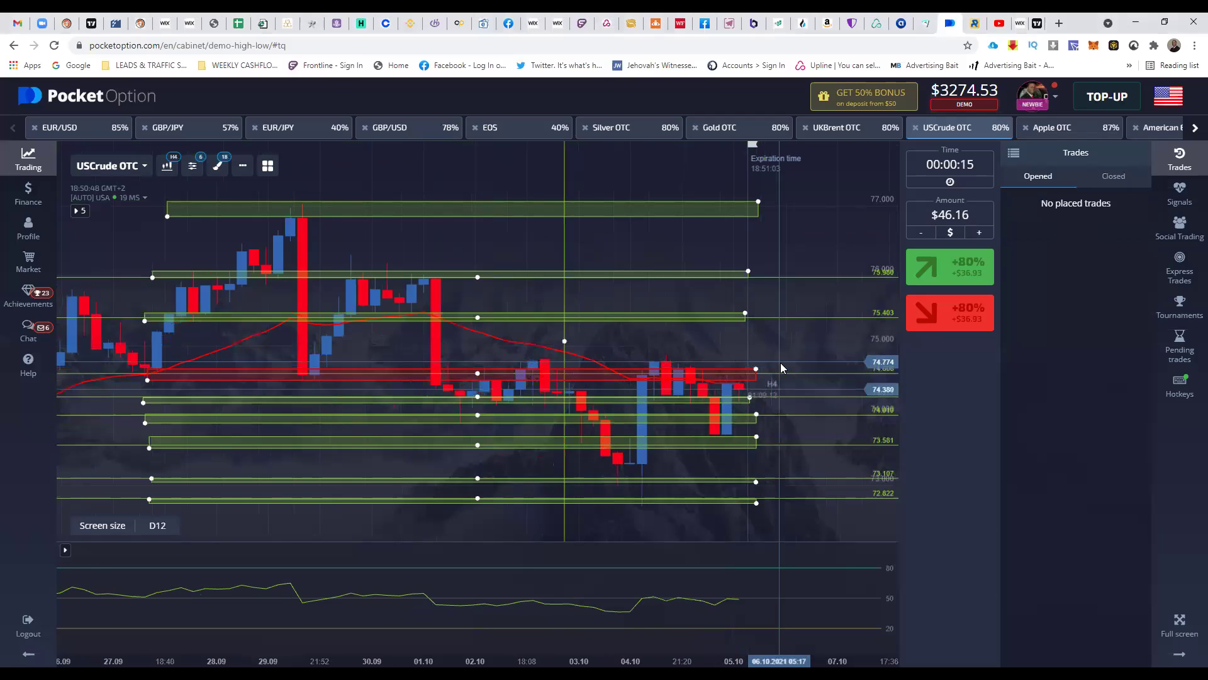
Place a new horizontal line at about 77.195, level with the early-September peaks on the H4 chart.
scroll(794, 281, "down", 3)
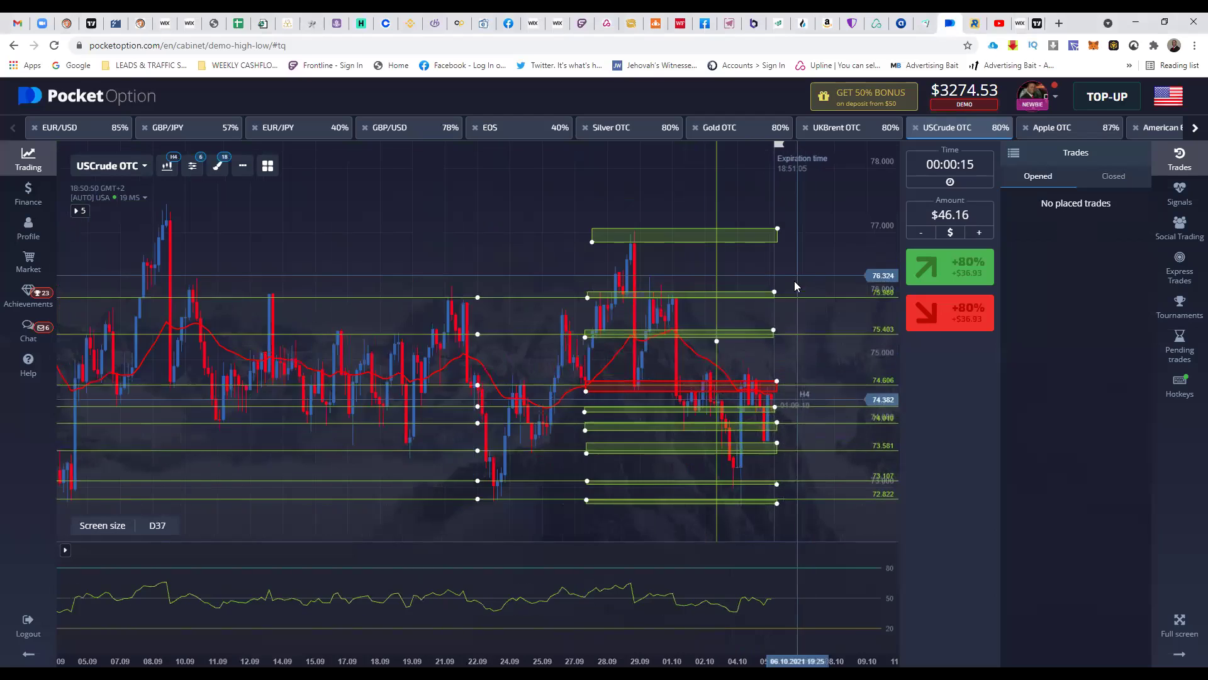
scroll(323, 297, "down", 1)
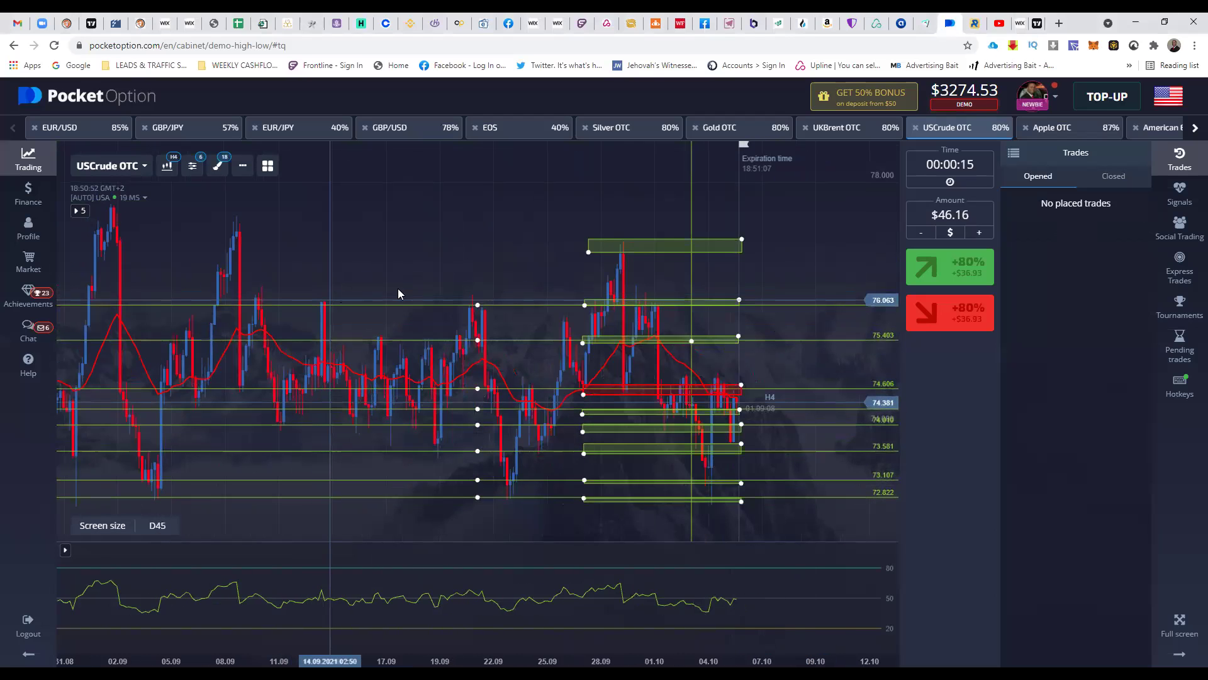
left_click(270, 228)
left_click_drag(479, 342, 478, 342)
left_click(478, 342)
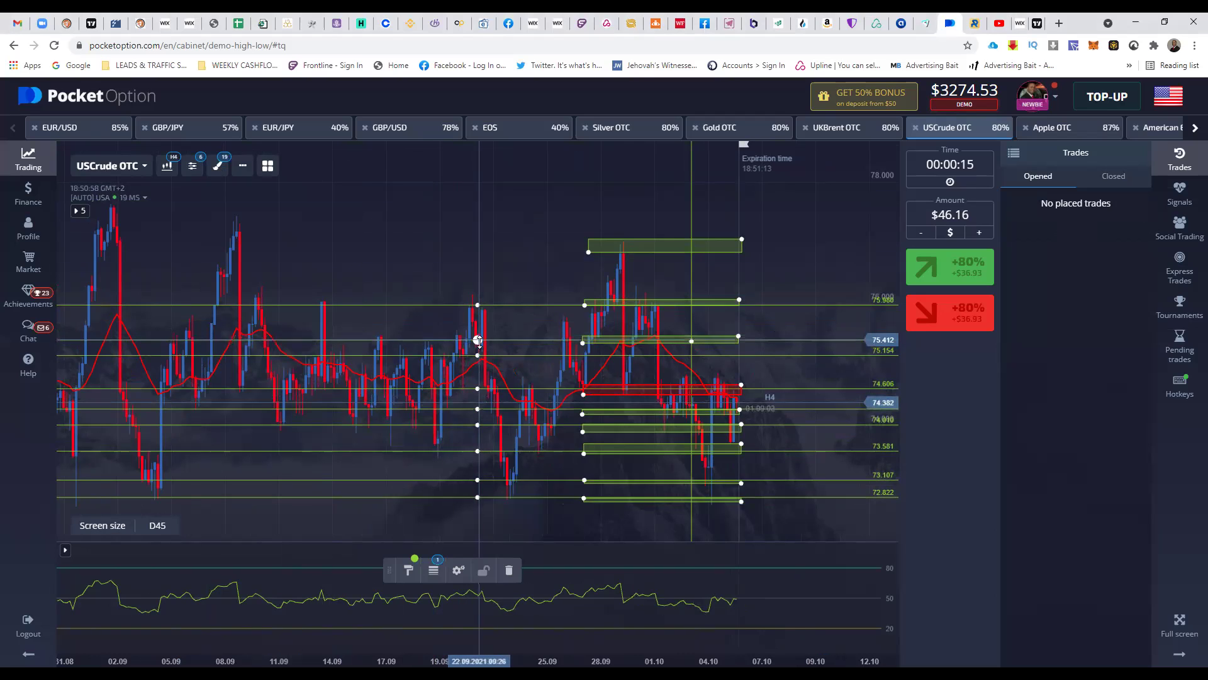
left_click_drag(478, 342, 511, 231)
Draw a rectangle zone directly above the 77.195 line, spanning from the earliest visible candles to beyond the latest ones.
left_click(218, 166)
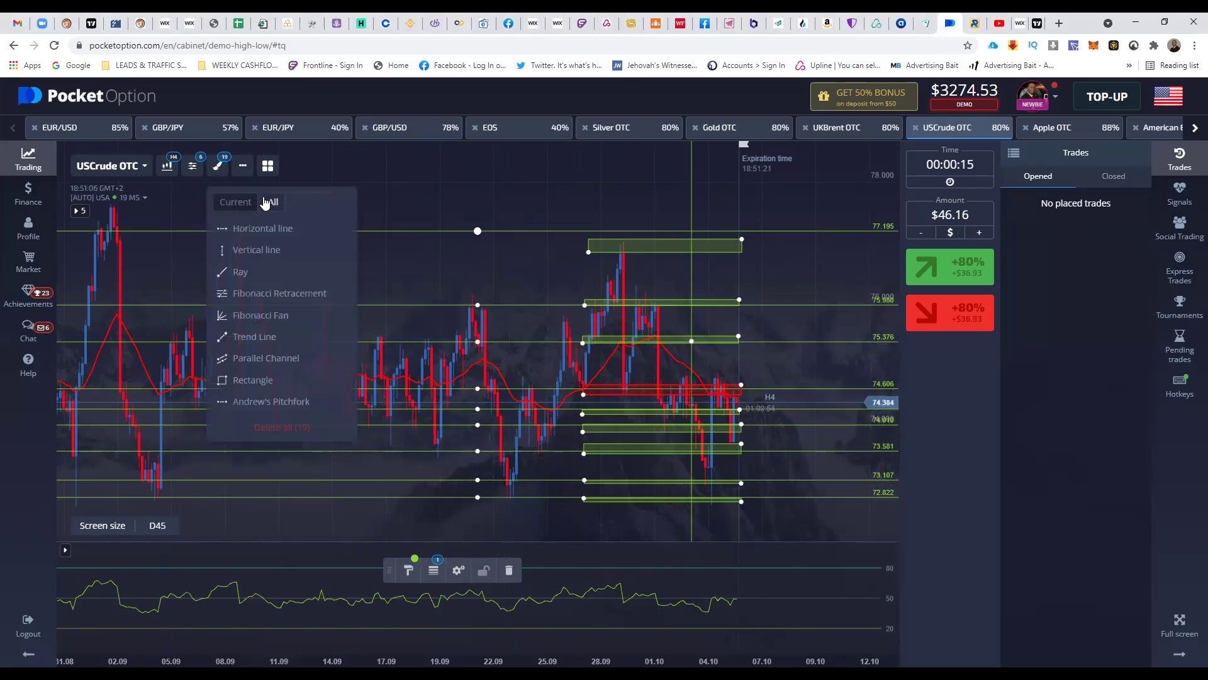
left_click(265, 380)
left_click_drag(647, 323, 642, 215)
left_click_drag(310, 440, 69, 230)
left_click_drag(642, 215, 892, 219)
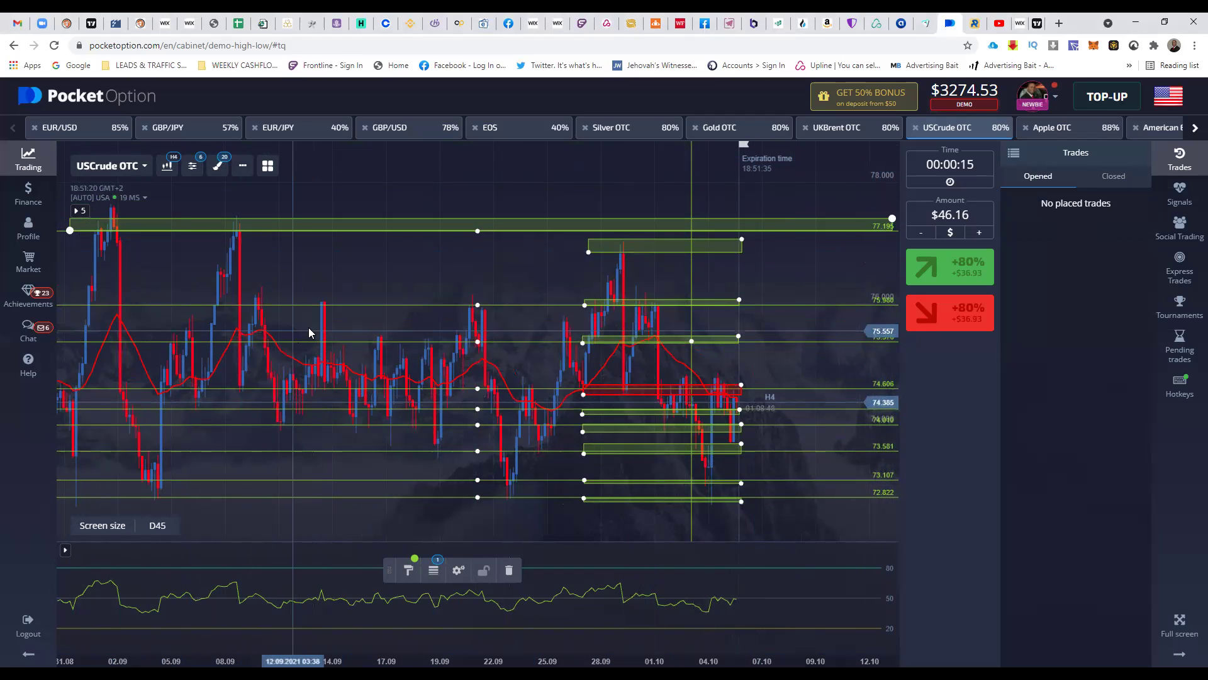
Examine how the latest H4 candles react between the red resistance zone and the green zones, close up and against earlier history.
scroll(468, 331, "up", 2)
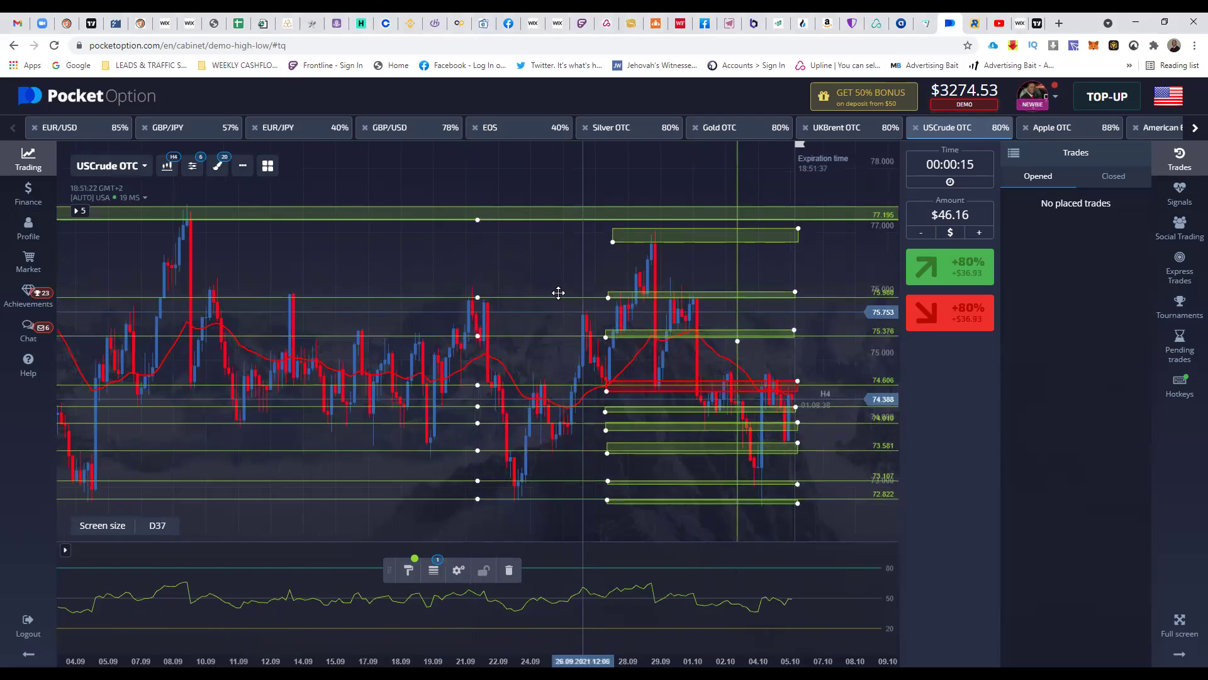
left_click_drag(544, 265, 479, 279)
scroll(798, 261, "up", 1)
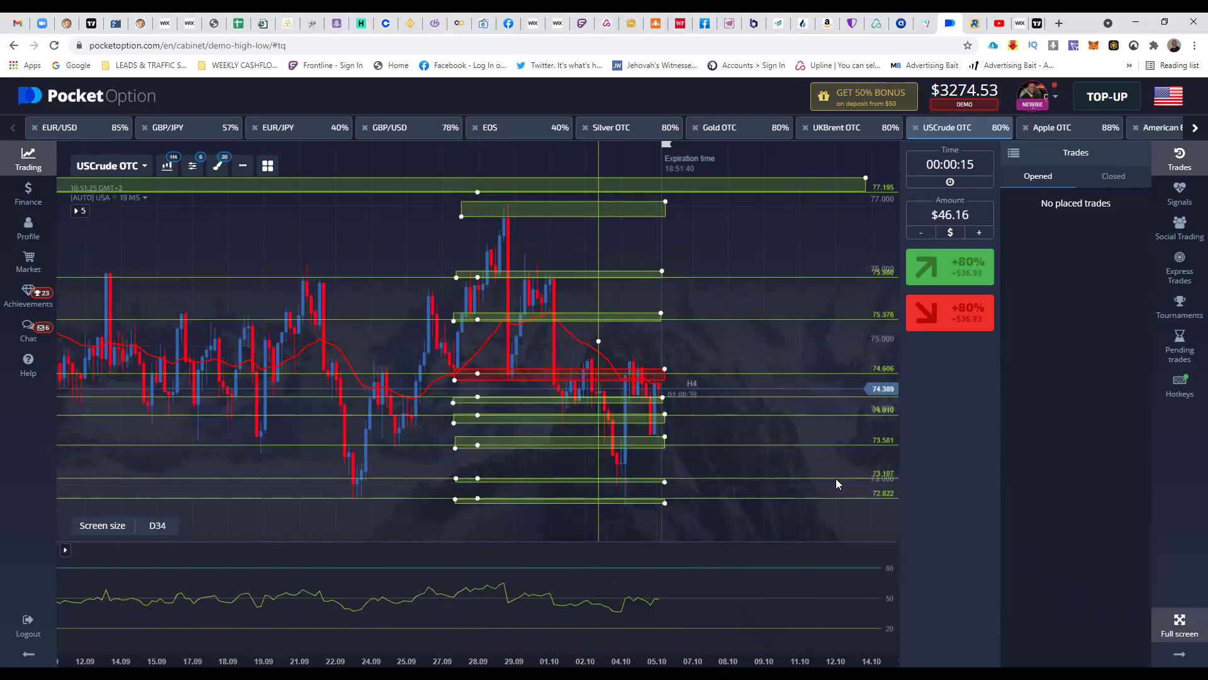
scroll(837, 472, "up", 10)
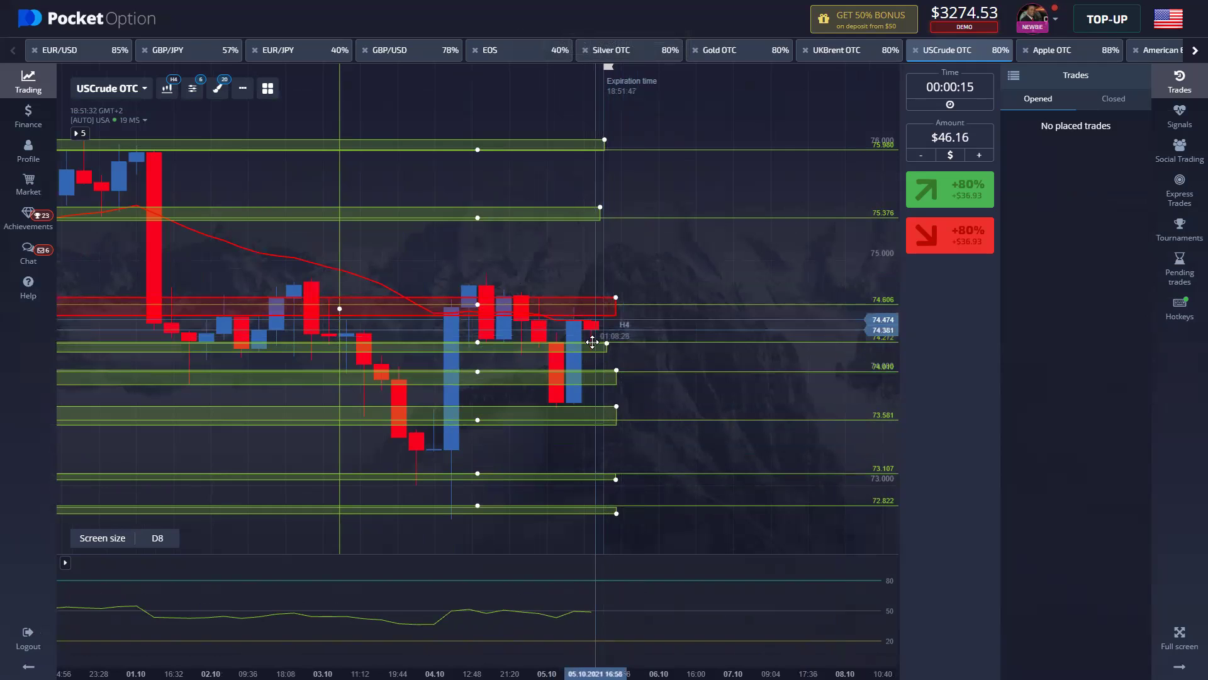
scroll(725, 282, "down", 1)
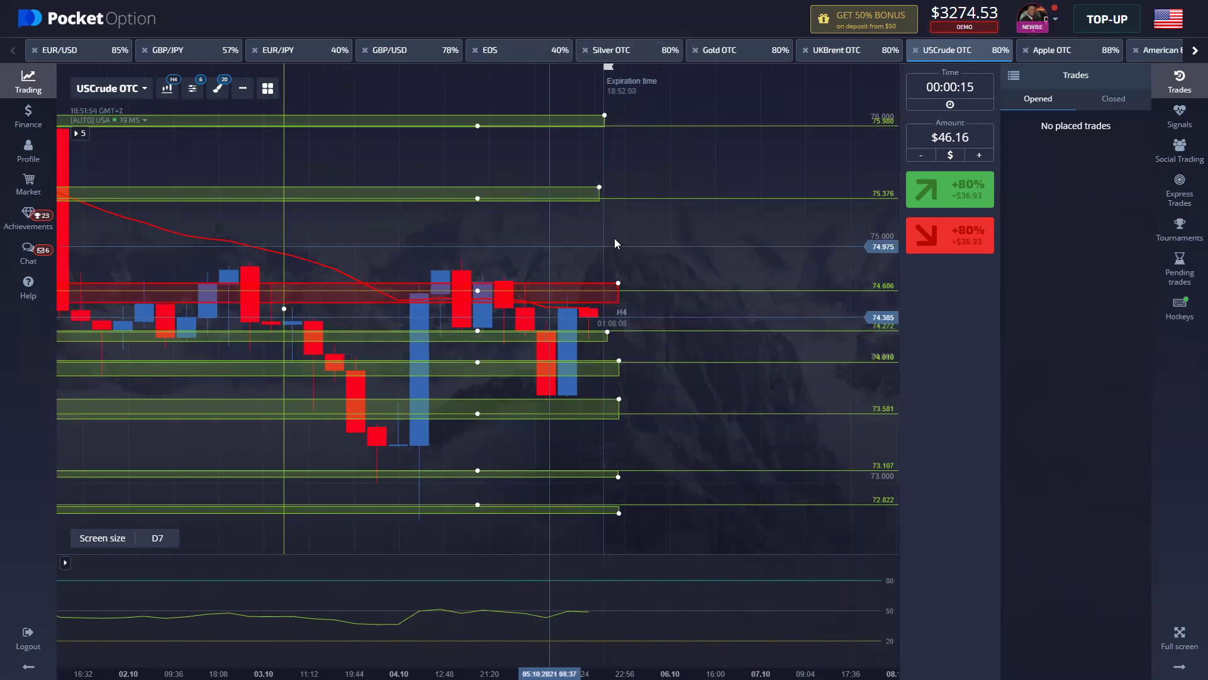
scroll(616, 239, "down", 2)
scroll(618, 239, "down", 3)
left_click_drag(682, 302, 781, 271)
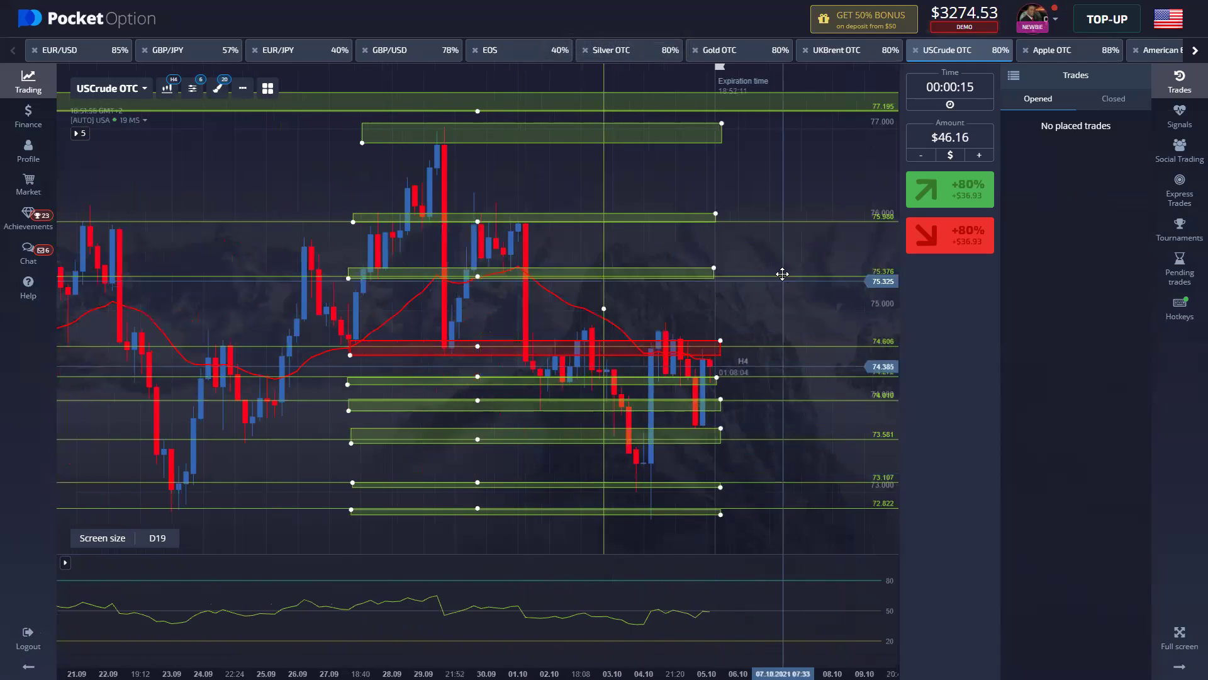
scroll(702, 278, "up", 3)
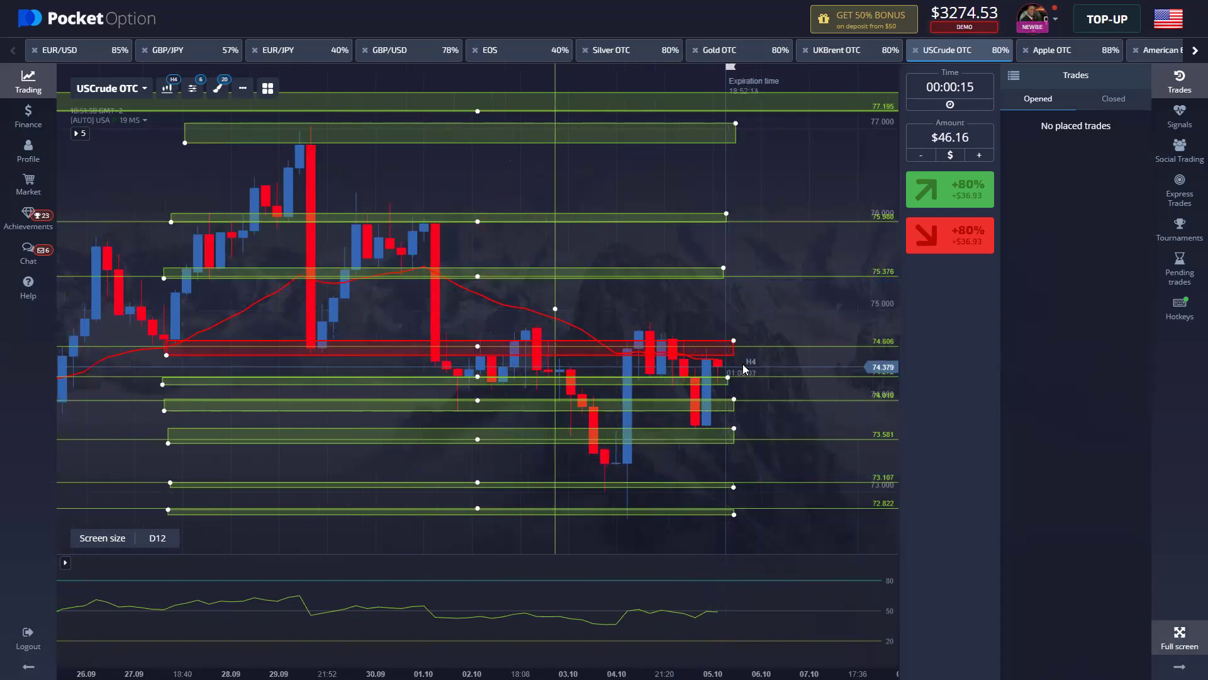
key("Escape")
scroll(715, 371, "down", 5)
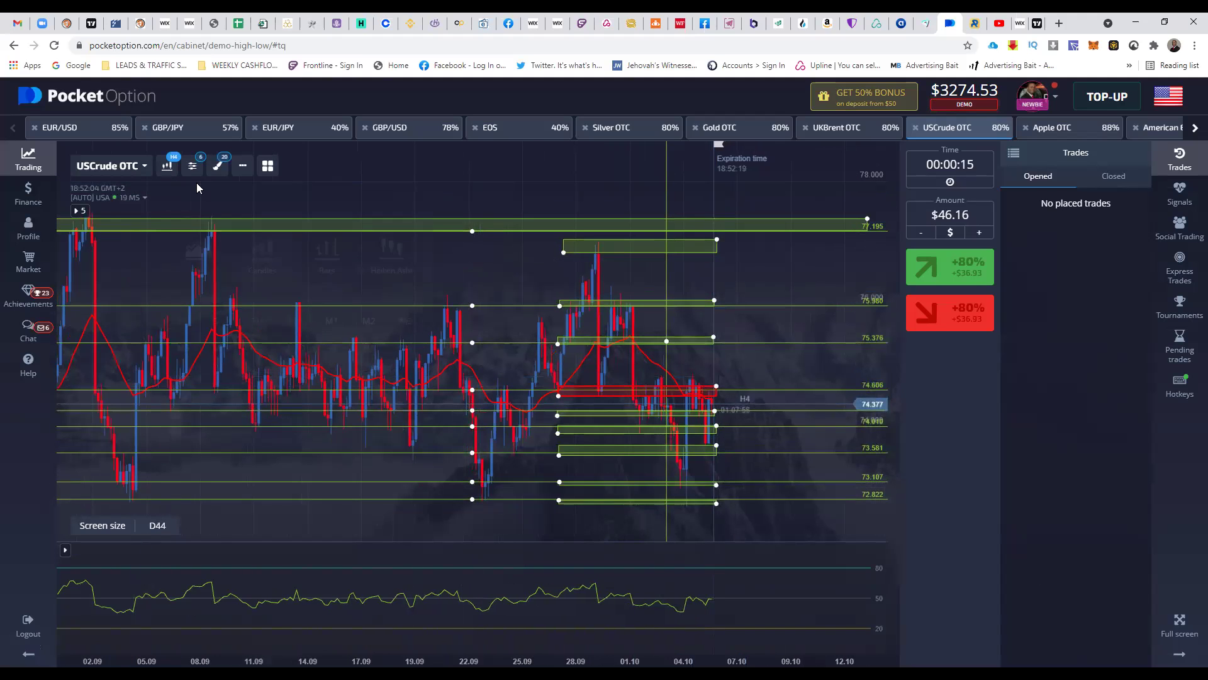
Switch the candle chart to the M15 time frame and inspect the latest candles around the red zone and the 74.272 support.
left_click(166, 165)
left_click(258, 337)
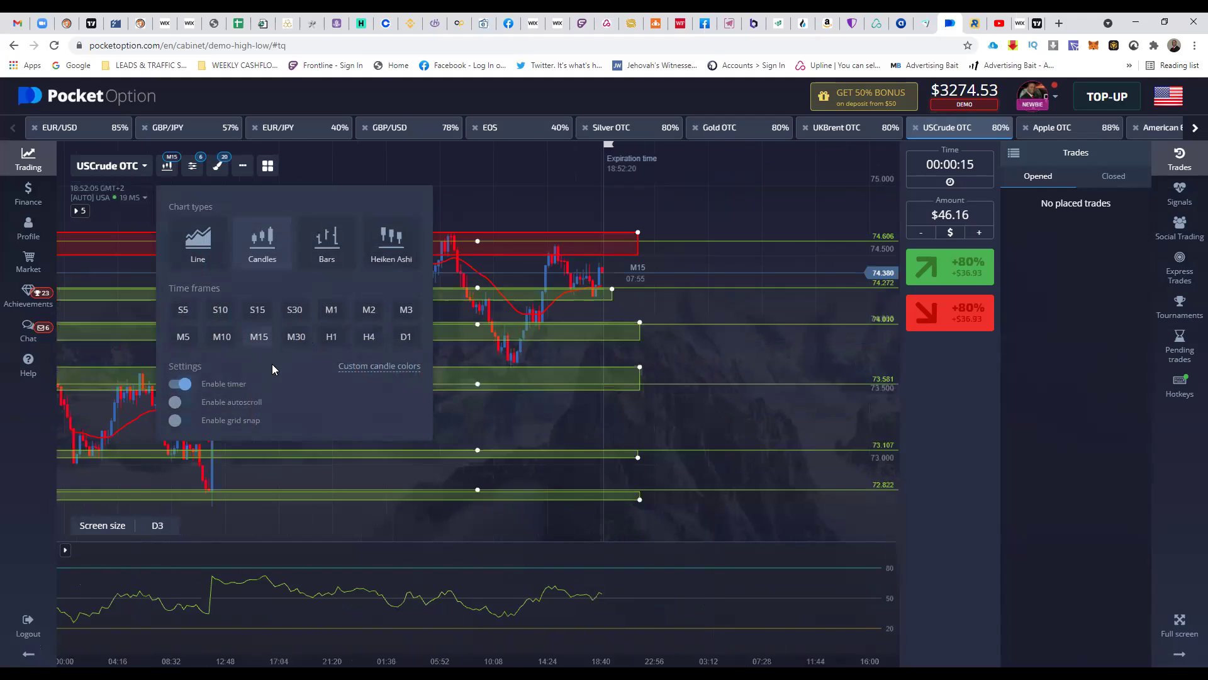
left_click(717, 271)
scroll(717, 284, "up", 2)
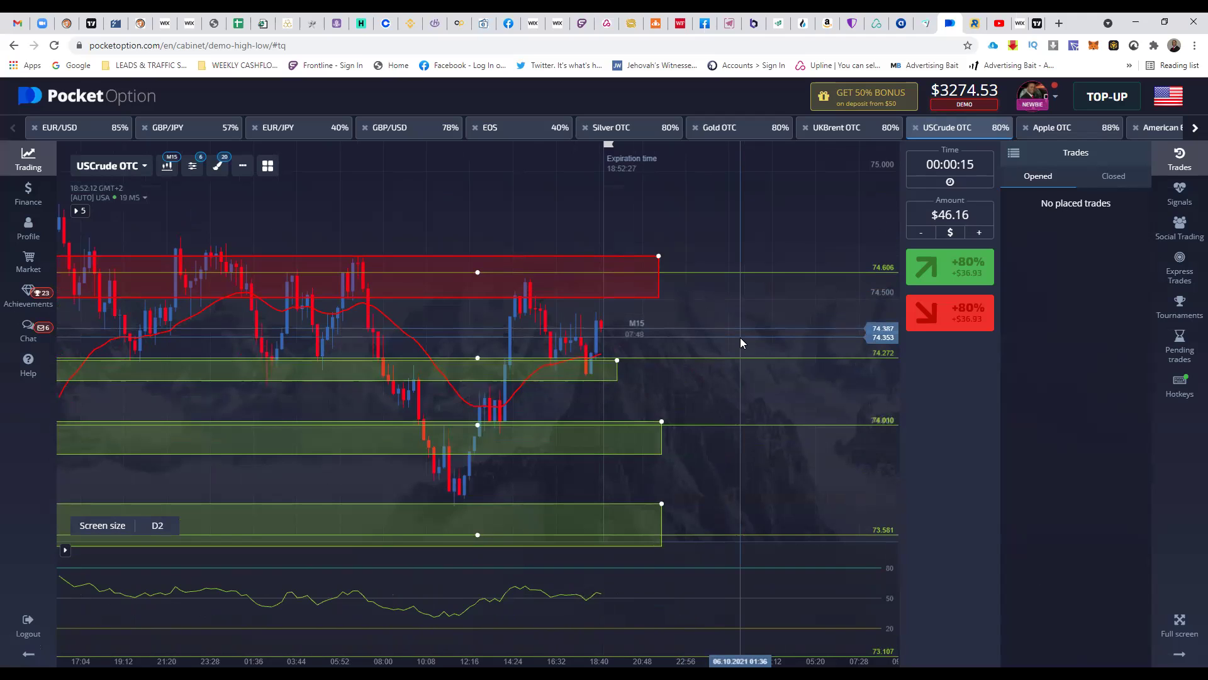
left_click_drag(522, 209, 592, 205)
mouse_move(735, 214)
left_mouse_down()
mouse_move(807, 203)
mouse_move(733, 211)
left_mouse_up()
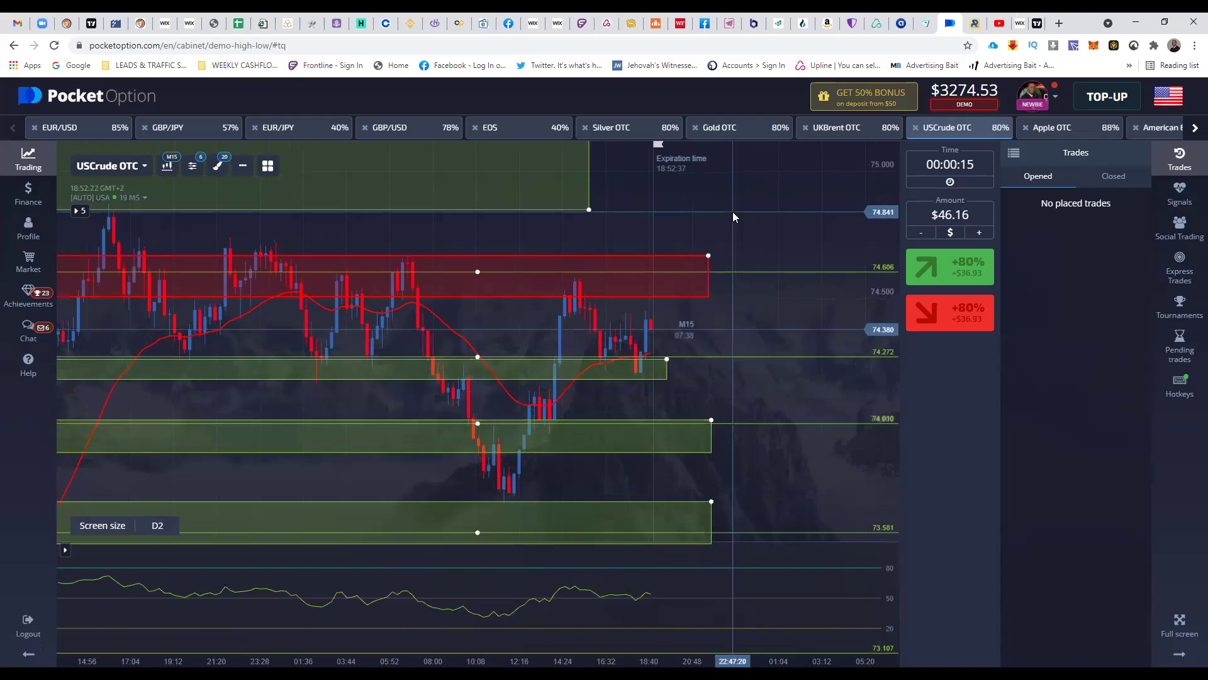
Show the chart full screen and trace freehand the earlier bounces between the 74.272 support zone and the red resistance zone.
left_click(1180, 624)
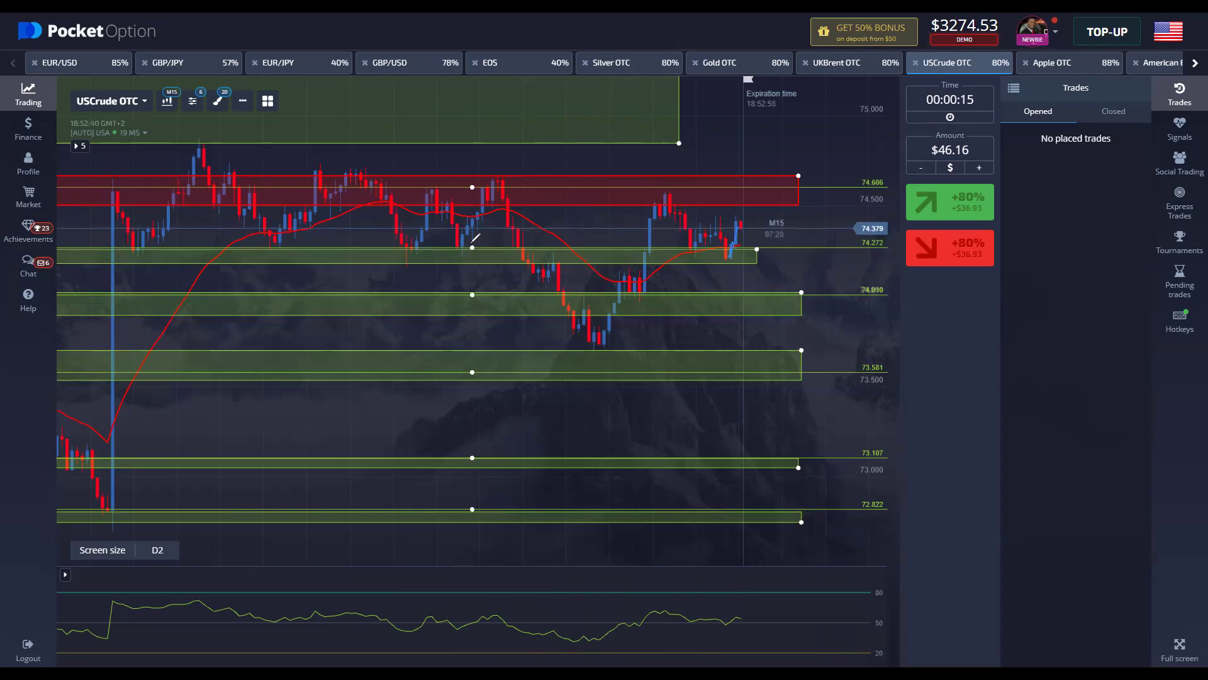
left_click_drag(475, 239, 472, 247)
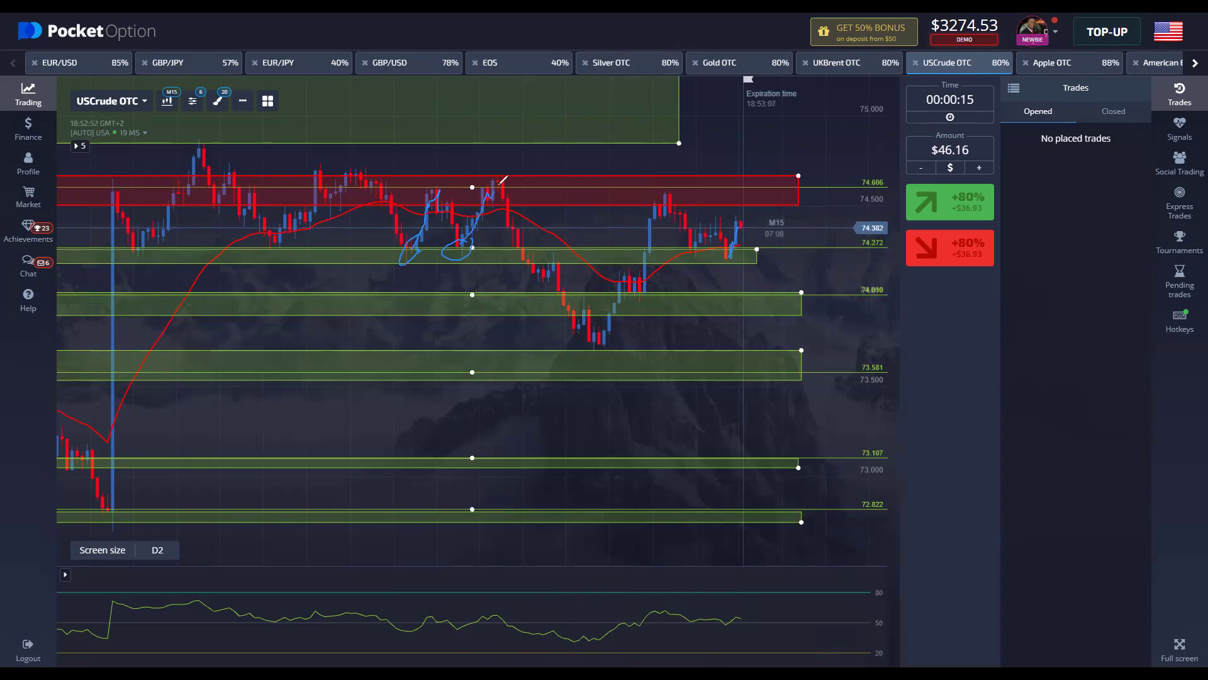
mouse_move(507, 185)
left_mouse_down()
mouse_move(511, 248)
mouse_move(528, 259)
left_mouse_up()
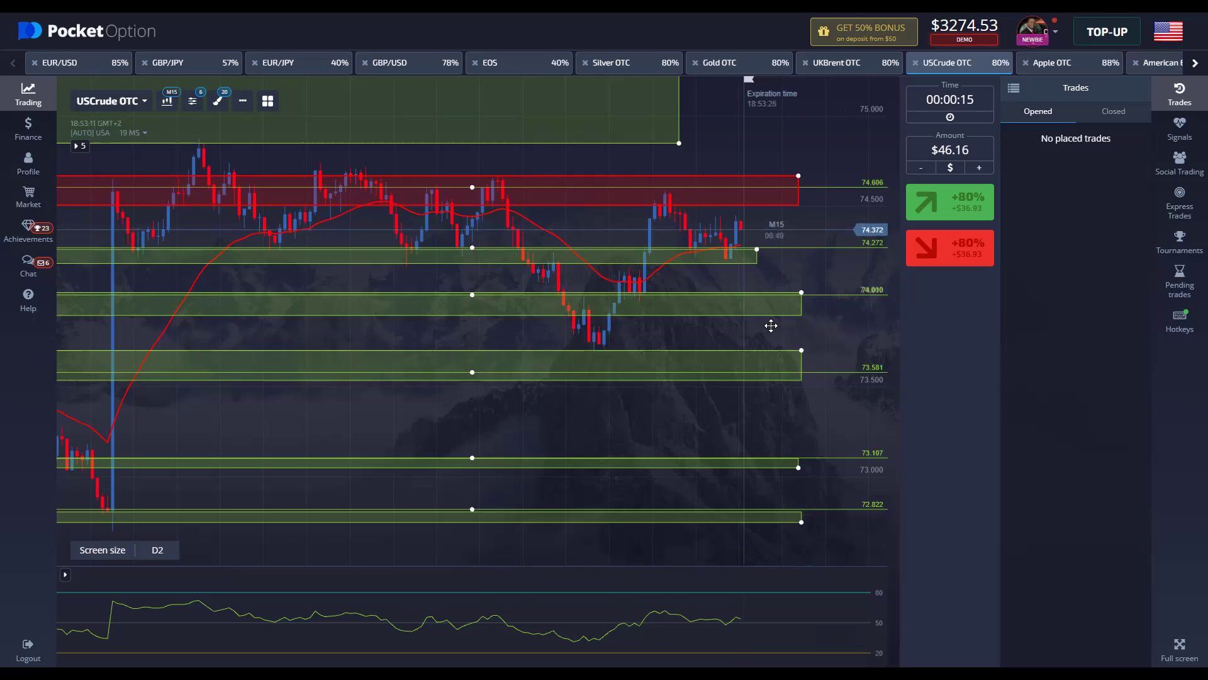
Draw a descending trend line from the latest peak in the red zone, along the most recent high, to beyond the current candle.
scroll(771, 325, "up", 3)
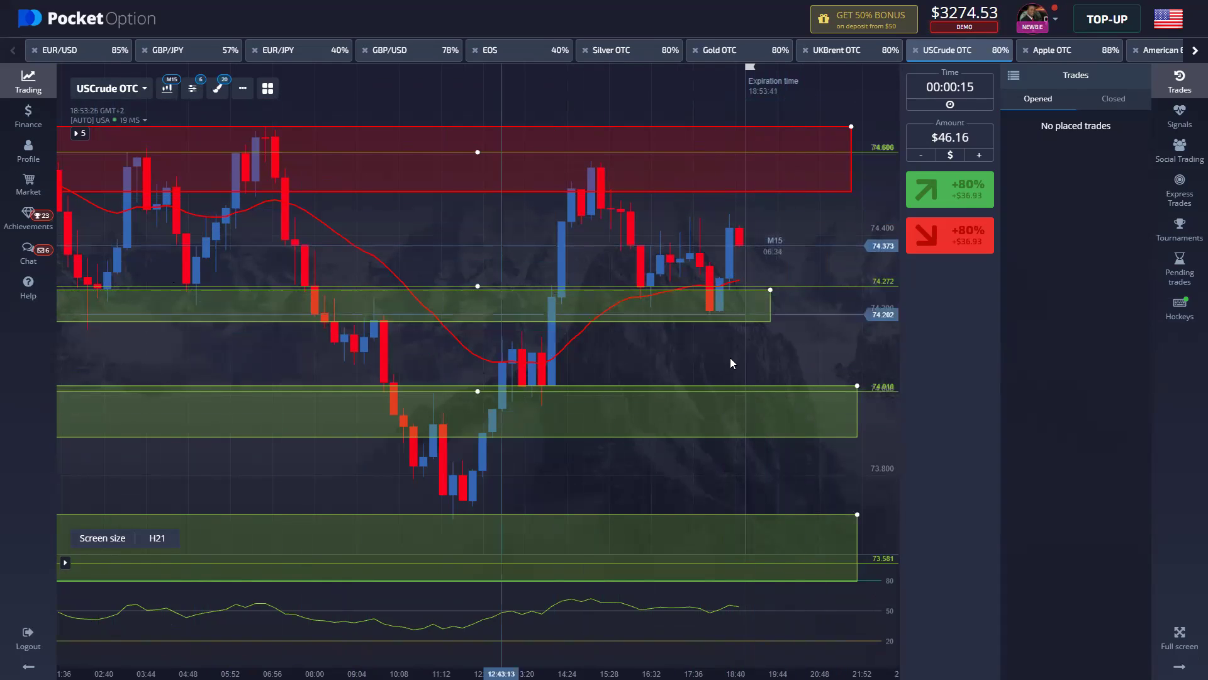
left_click(218, 88)
left_click(254, 258)
mouse_move(386, 291)
left_mouse_down()
mouse_move(226, 328)
mouse_move(365, 207)
mouse_move(576, 162)
mouse_move(588, 148)
left_mouse_up()
left_click_drag(730, 209, 839, 267)
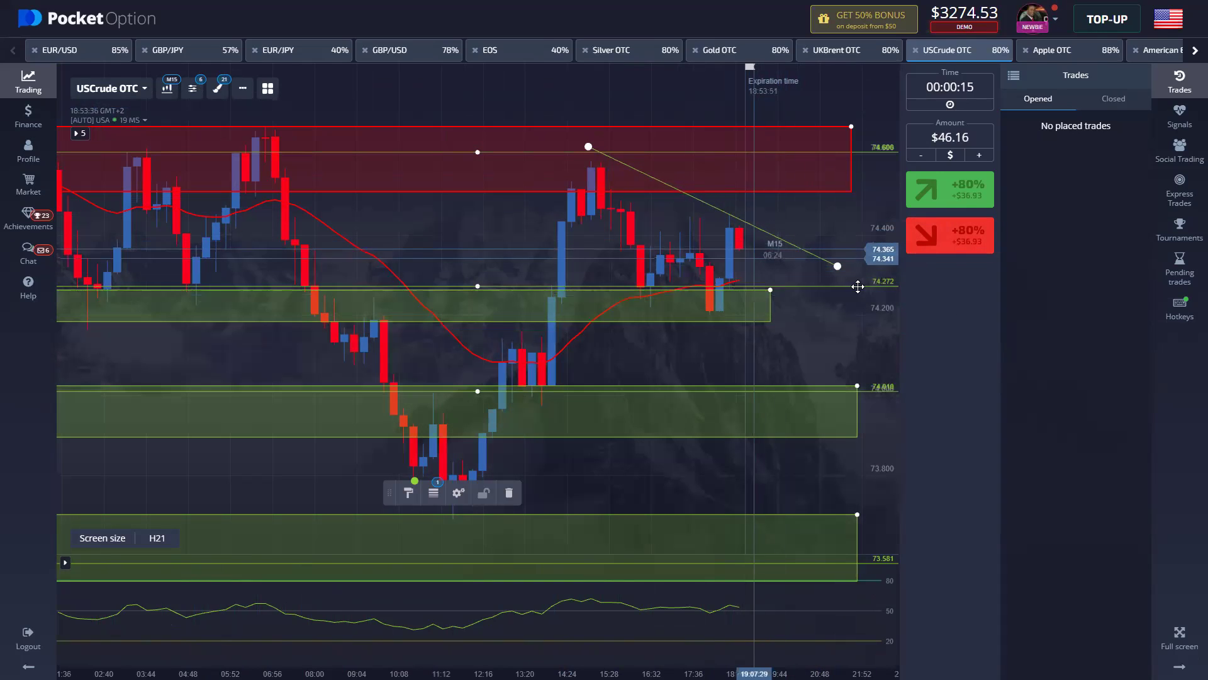
left_click(963, 242)
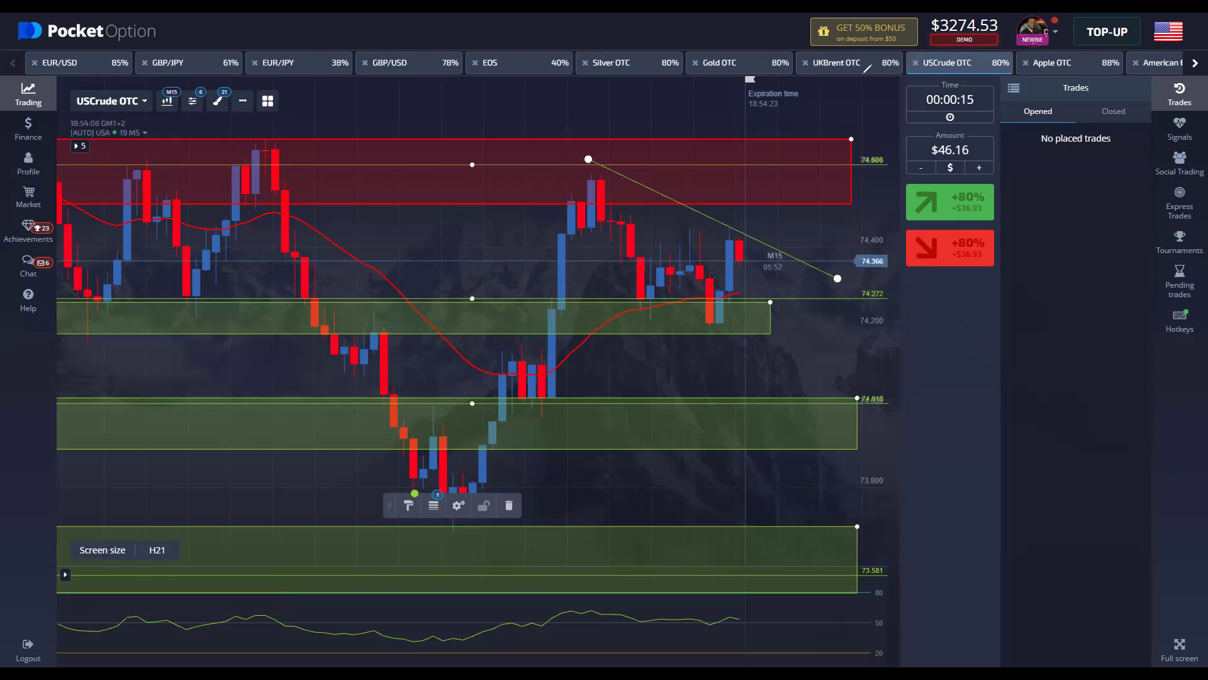
Format the descending trend line as blue with 2 px thickness and extend its end slightly further along the same slope.
left_click(409, 505)
left_click(418, 554)
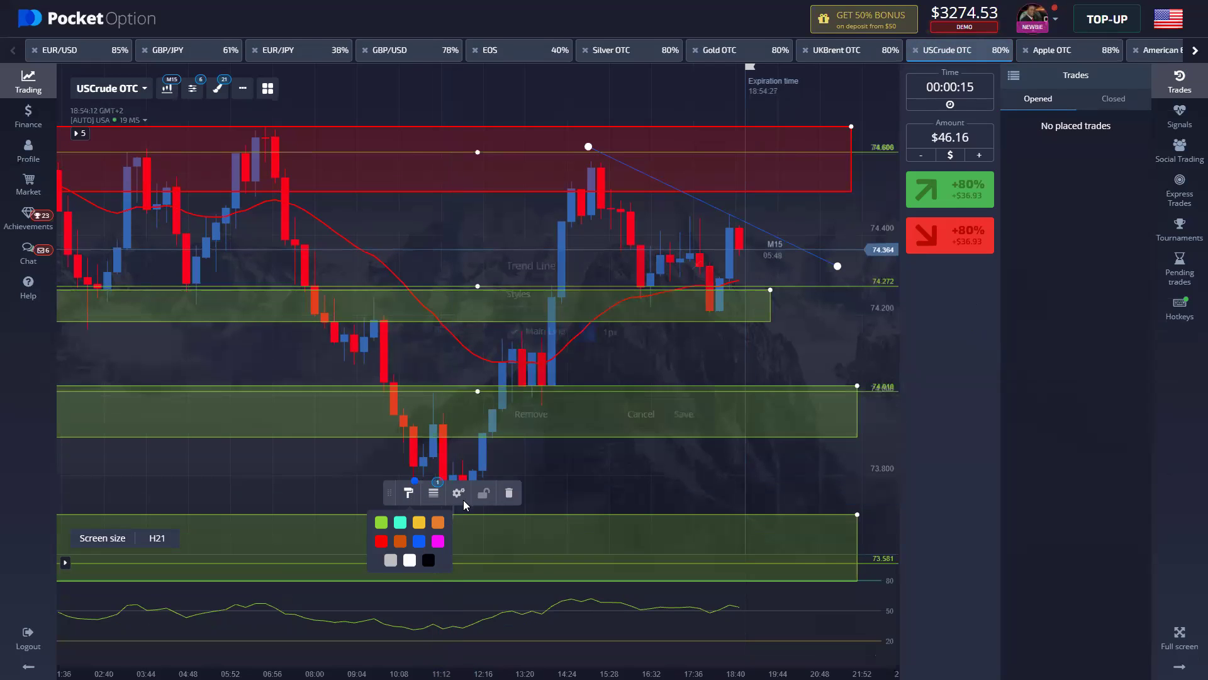
left_click(459, 505)
left_click(619, 425)
left_click(684, 414)
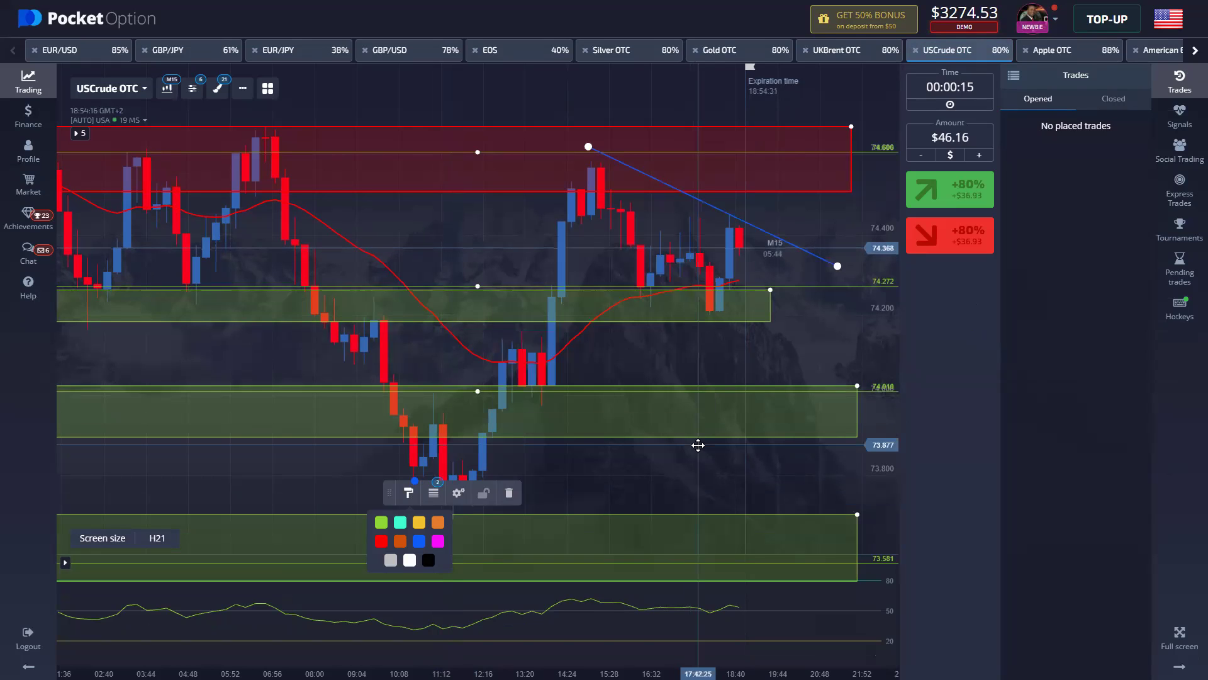
left_click_drag(838, 267, 863, 276)
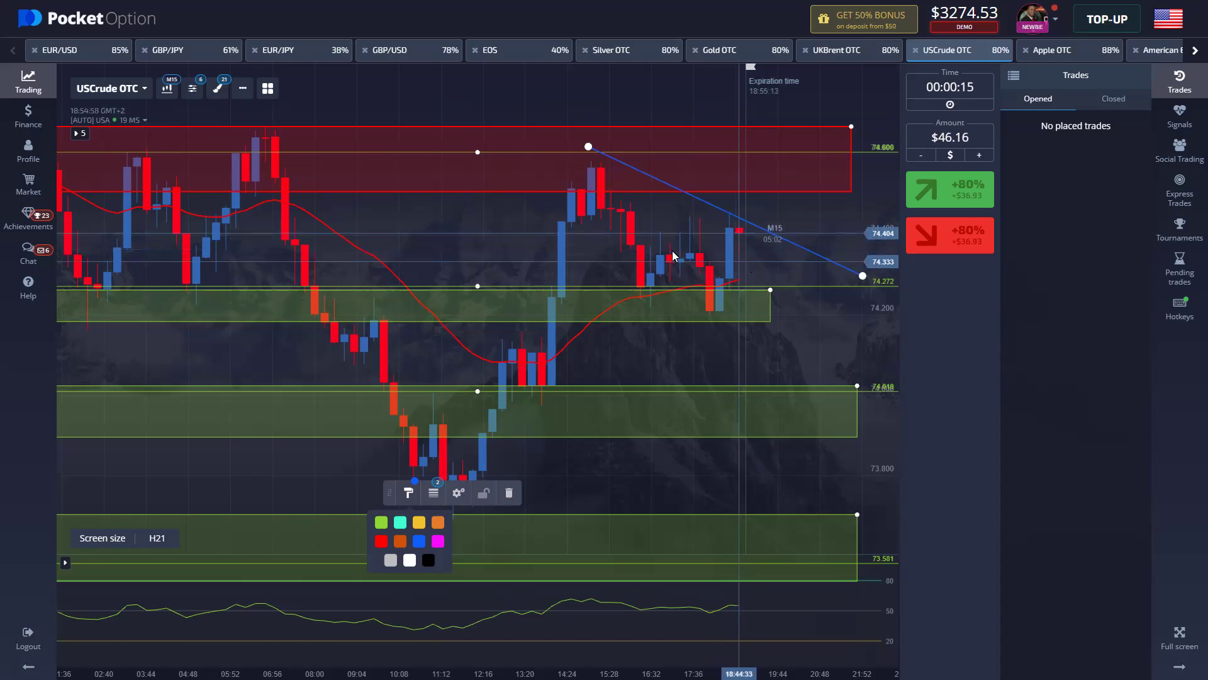
Add a horizontal line at about 74.180 on the green zone's lower edge and move the 74.272 line to about 74.356.
left_click(218, 88)
left_click(453, 323)
left_click_drag(475, 285, 478, 252)
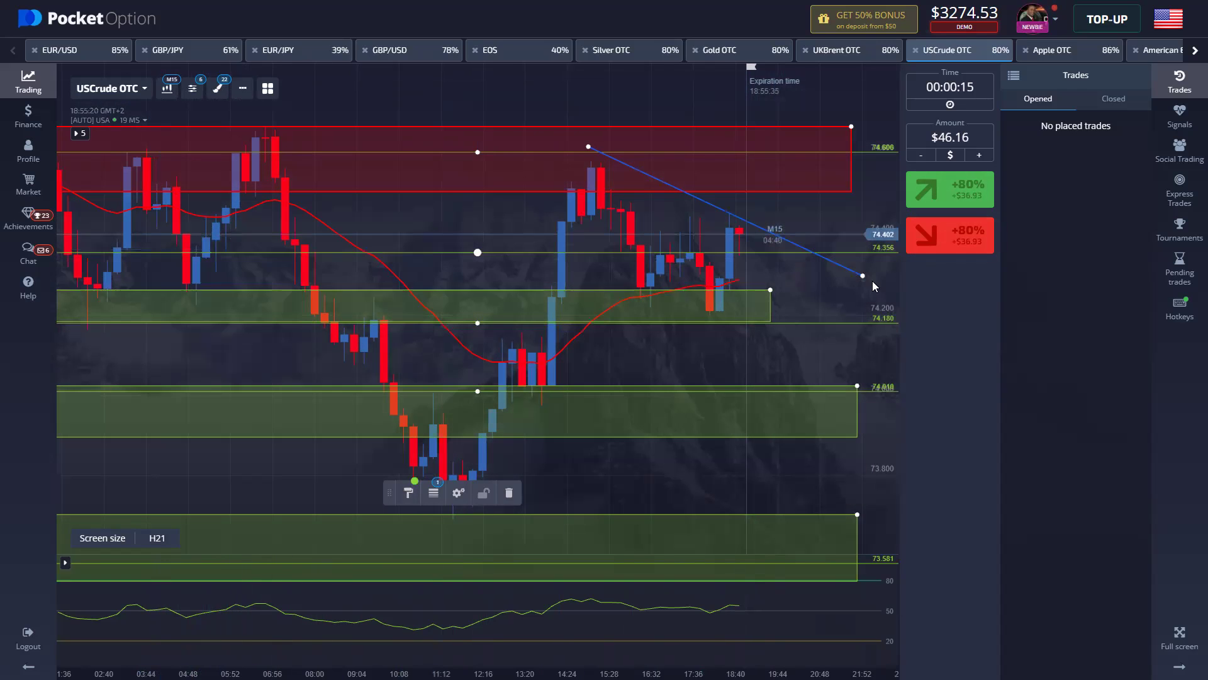
Flatten the blue trend line by raising its far end and lowering its start to just above the latest peak.
left_click_drag(865, 275, 880, 219)
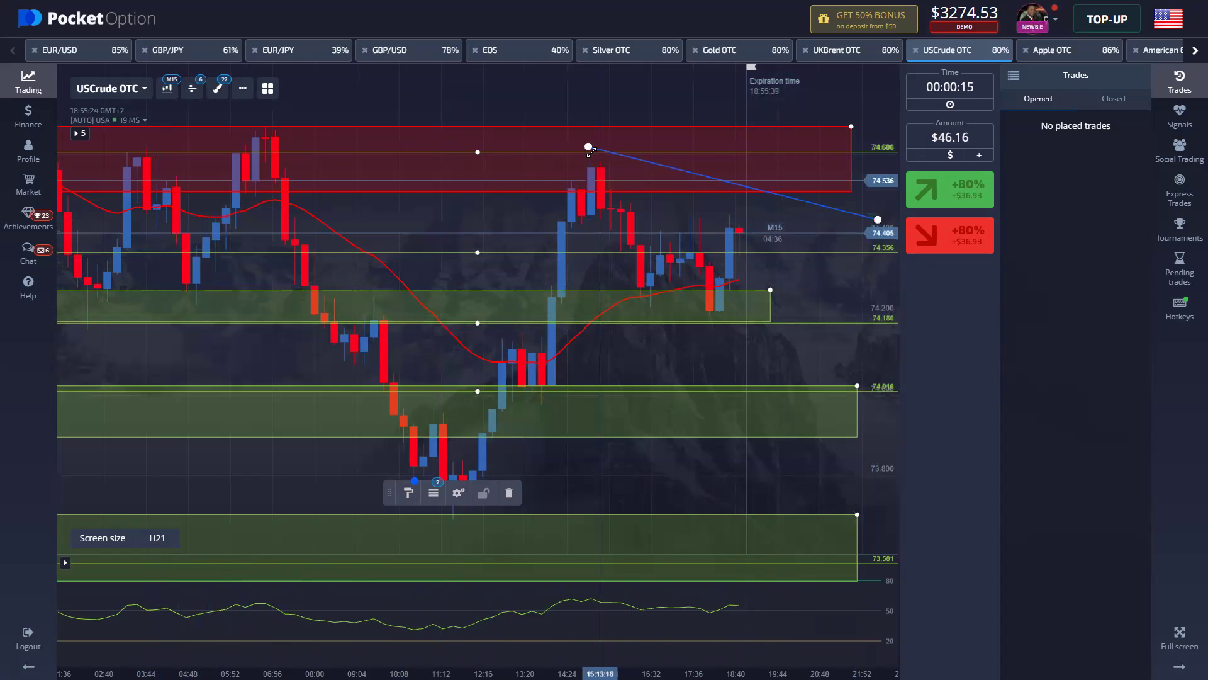
left_click_drag(587, 144, 587, 156)
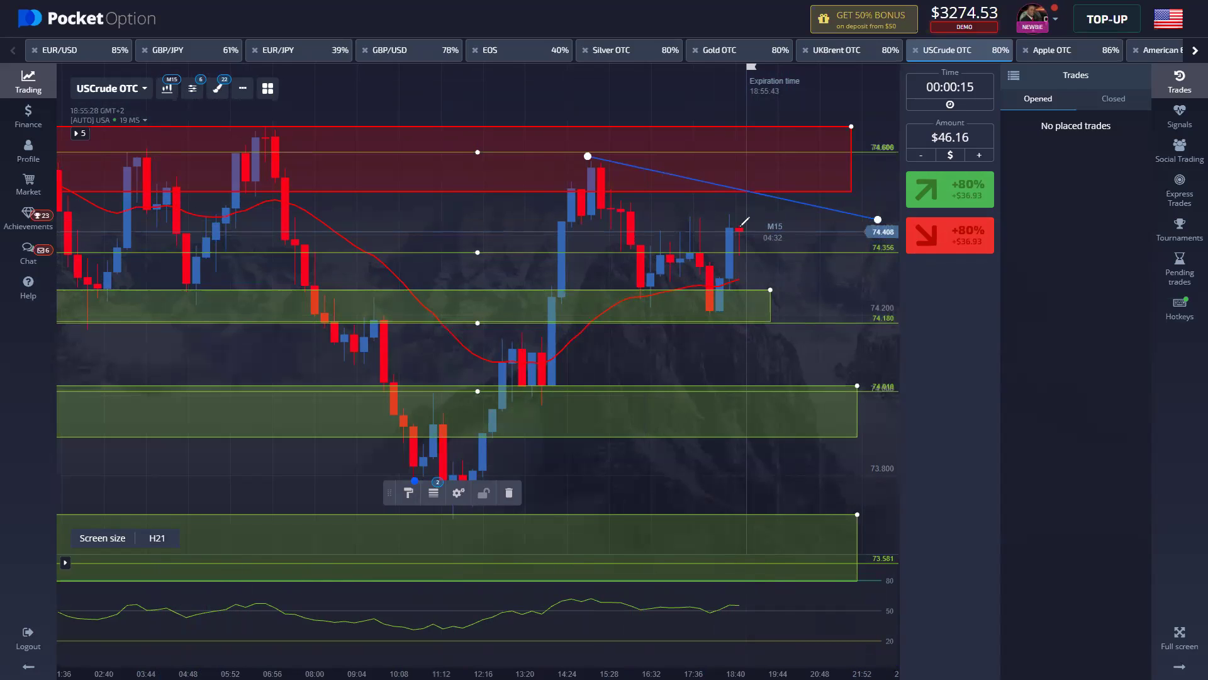
Sketch freehand a possible rise to the trend line and drop to the lower zones, circle the recent swings, and clear the marks.
mouse_move(741, 228)
left_mouse_down()
mouse_move(753, 185)
mouse_move(788, 407)
left_mouse_up()
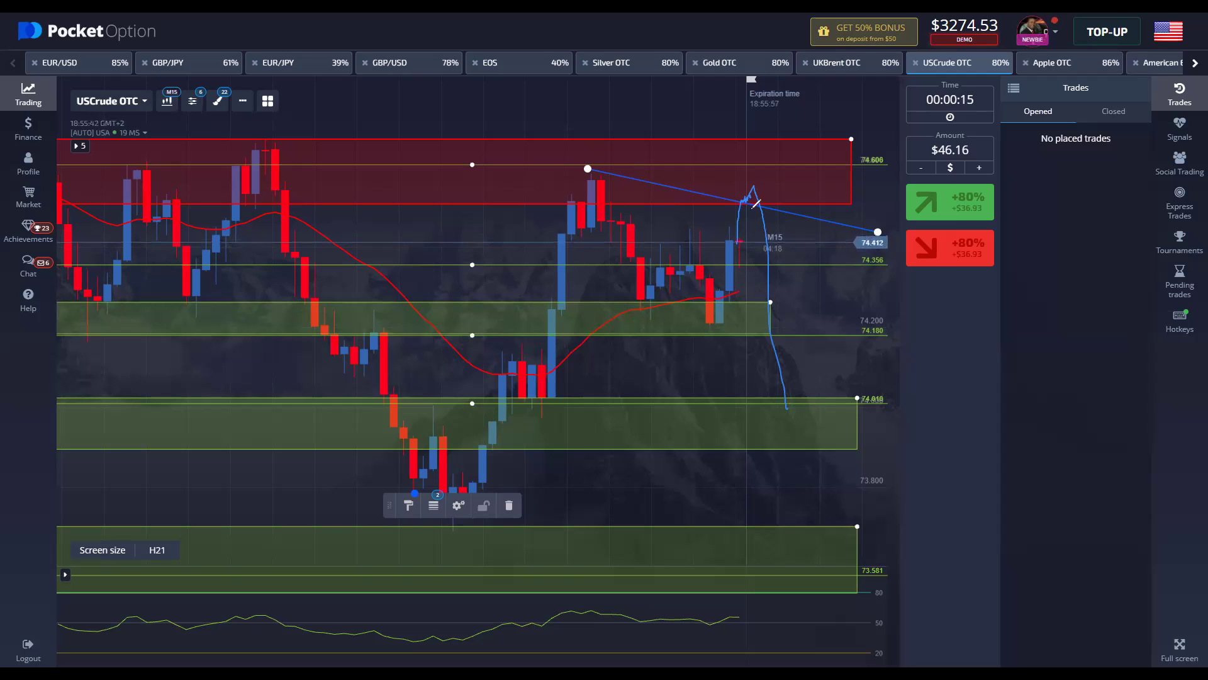
mouse_move(745, 200)
left_mouse_down()
mouse_move(757, 217)
mouse_move(754, 194)
left_mouse_up()
mouse_move(730, 297)
left_mouse_down()
mouse_move(687, 347)
mouse_move(733, 301)
left_mouse_up()
mouse_move(606, 165)
left_mouse_down()
mouse_move(567, 206)
mouse_move(623, 164)
left_mouse_up()
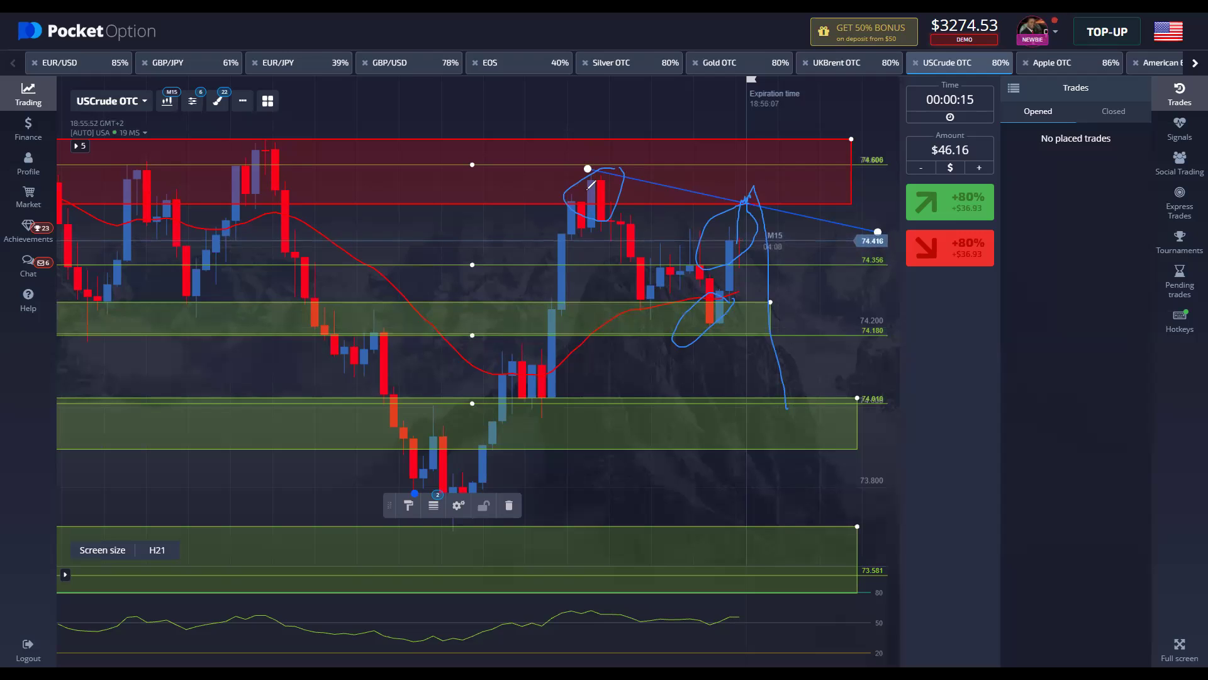
mouse_move(635, 283)
left_mouse_down()
mouse_move(633, 302)
mouse_move(686, 233)
mouse_move(717, 224)
mouse_move(647, 298)
mouse_move(670, 236)
mouse_move(722, 297)
mouse_move(695, 334)
mouse_move(724, 293)
mouse_move(714, 236)
mouse_move(754, 189)
mouse_move(762, 370)
left_mouse_up()
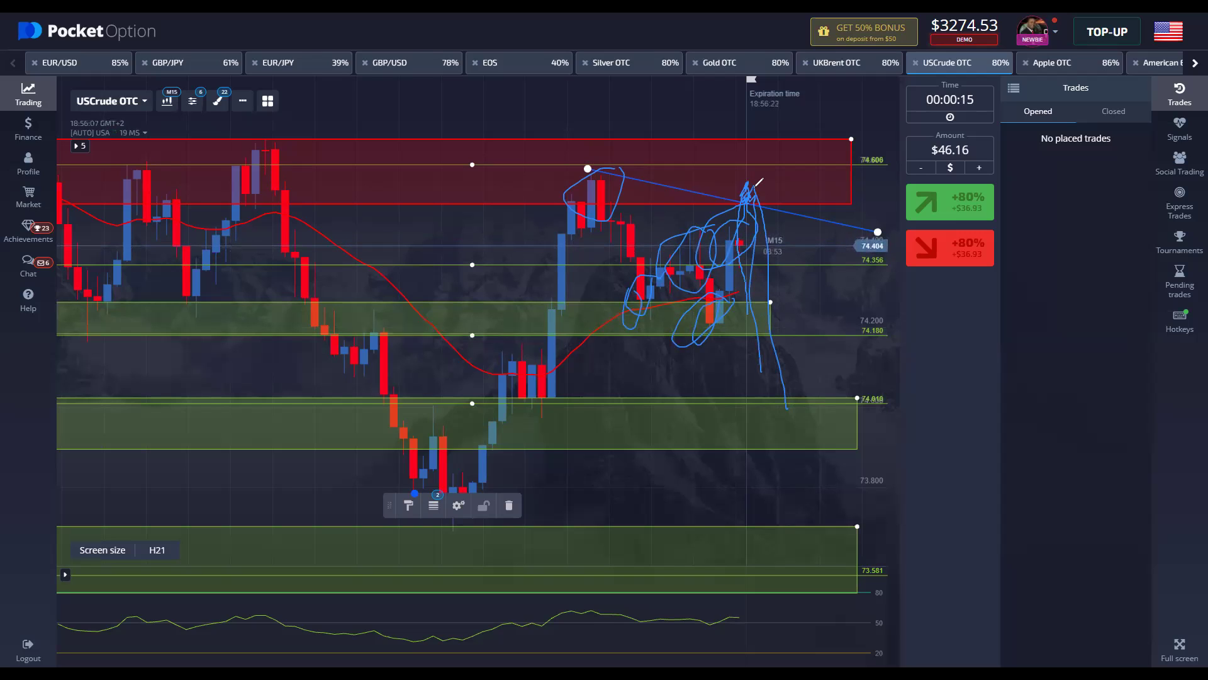
key("Escape")
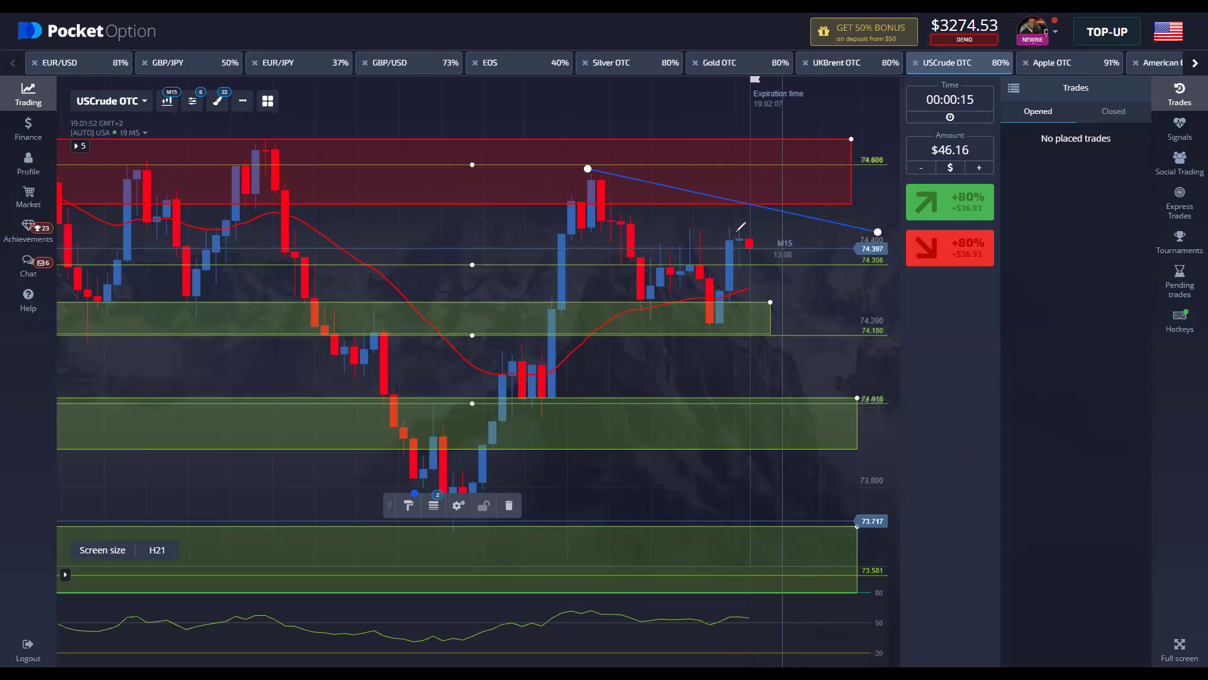
Circle freehand the latest M15 candles and comparable earlier turning points at the peak, the pullback and the lowest trough.
left_click_drag(756, 235, 749, 243)
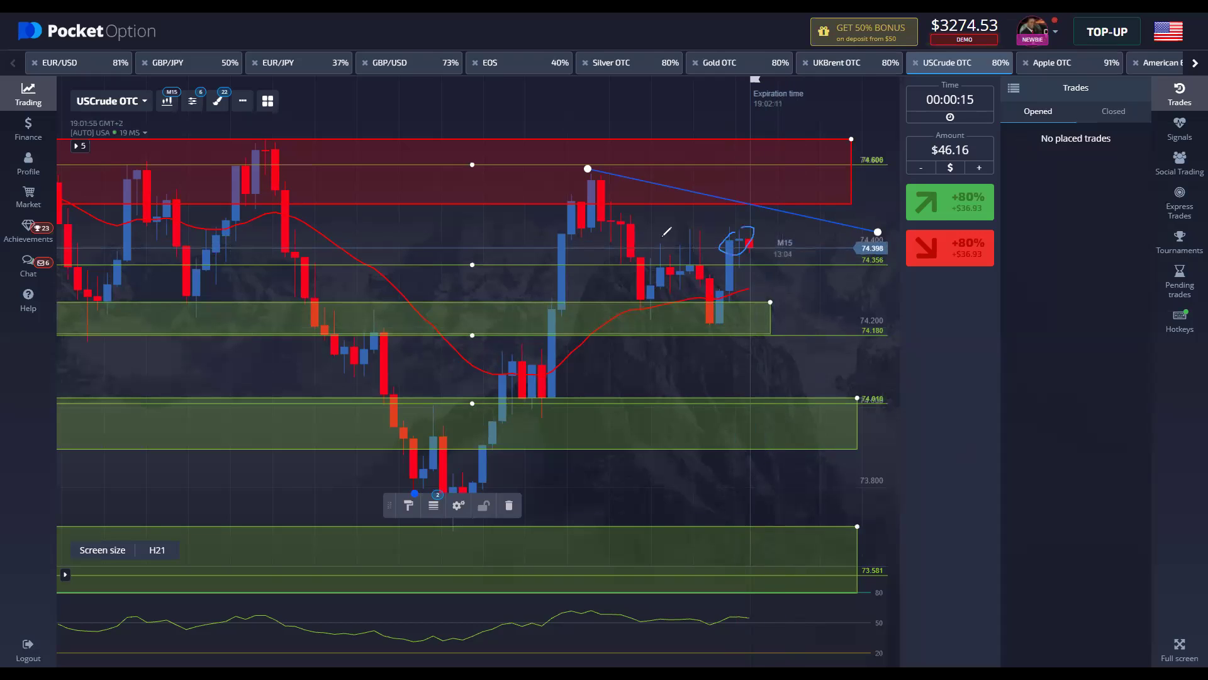
mouse_move(278, 143)
left_mouse_down()
mouse_move(256, 151)
mouse_move(283, 139)
mouse_move(271, 140)
mouse_move(271, 187)
left_mouse_up()
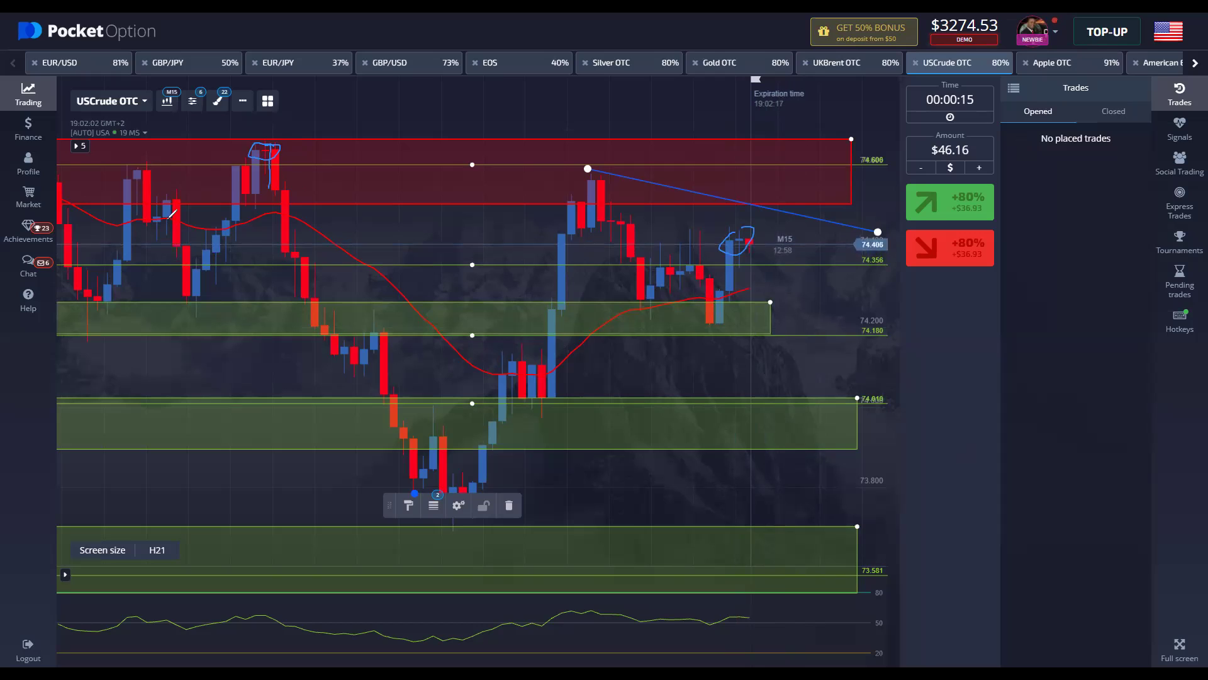
left_click_drag(151, 210, 166, 220)
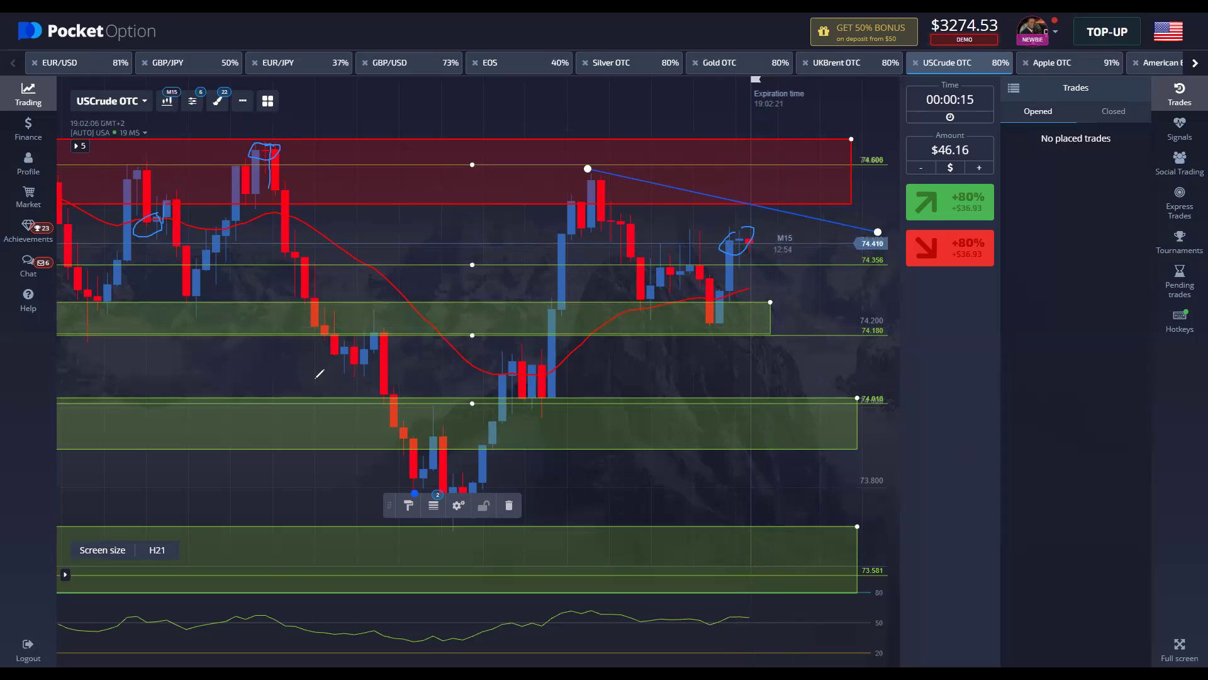
mouse_move(466, 477)
left_mouse_down()
mouse_move(454, 482)
mouse_move(471, 493)
mouse_move(475, 480)
left_mouse_up()
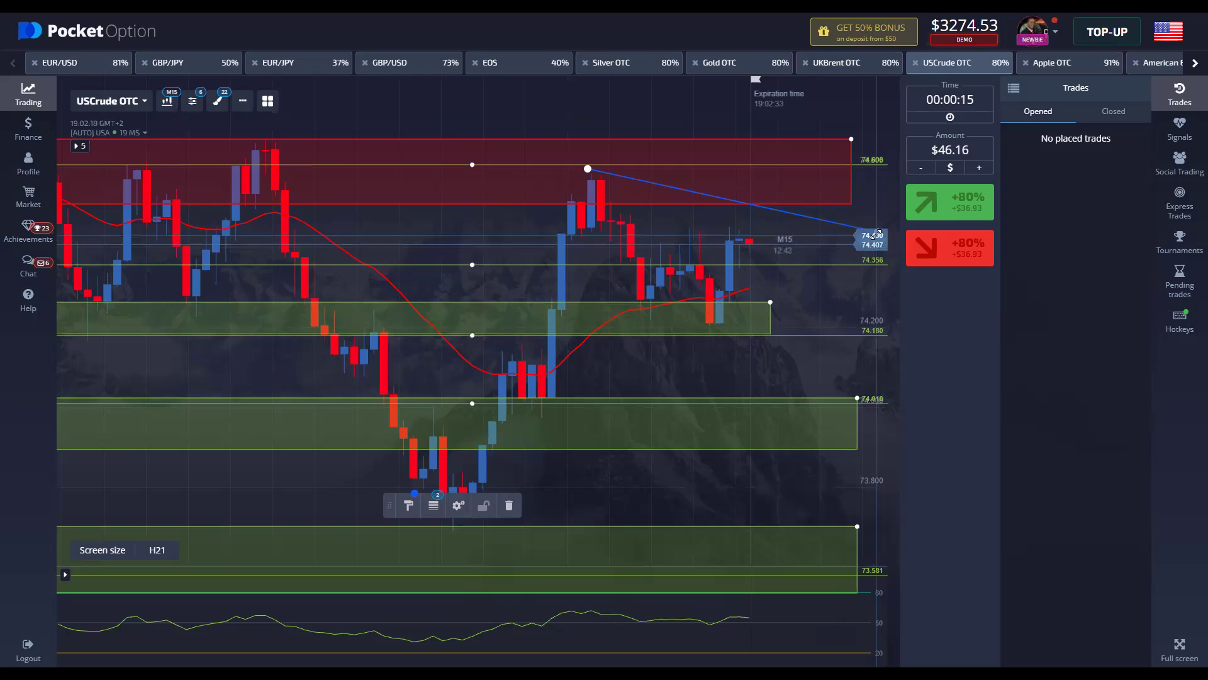
Lower the blue trend line's far end to the 74.356 line, then raise it back to just above the current price.
left_click_drag(876, 234, 847, 265)
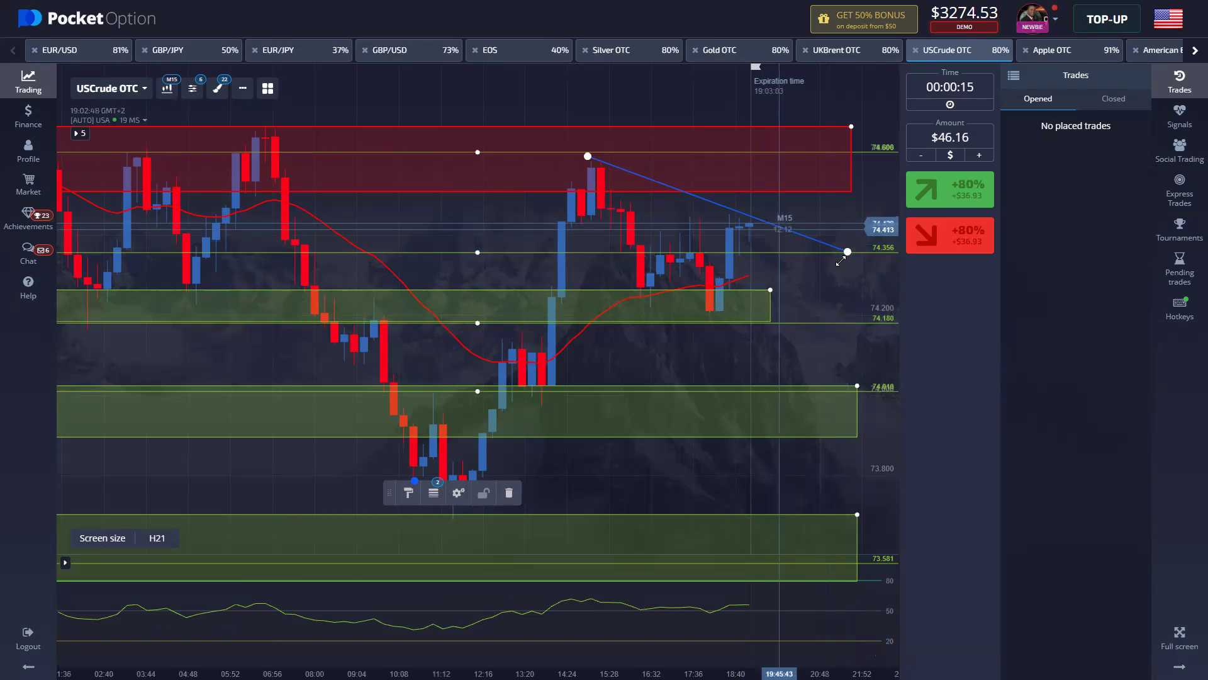
left_click_drag(842, 260, 859, 215)
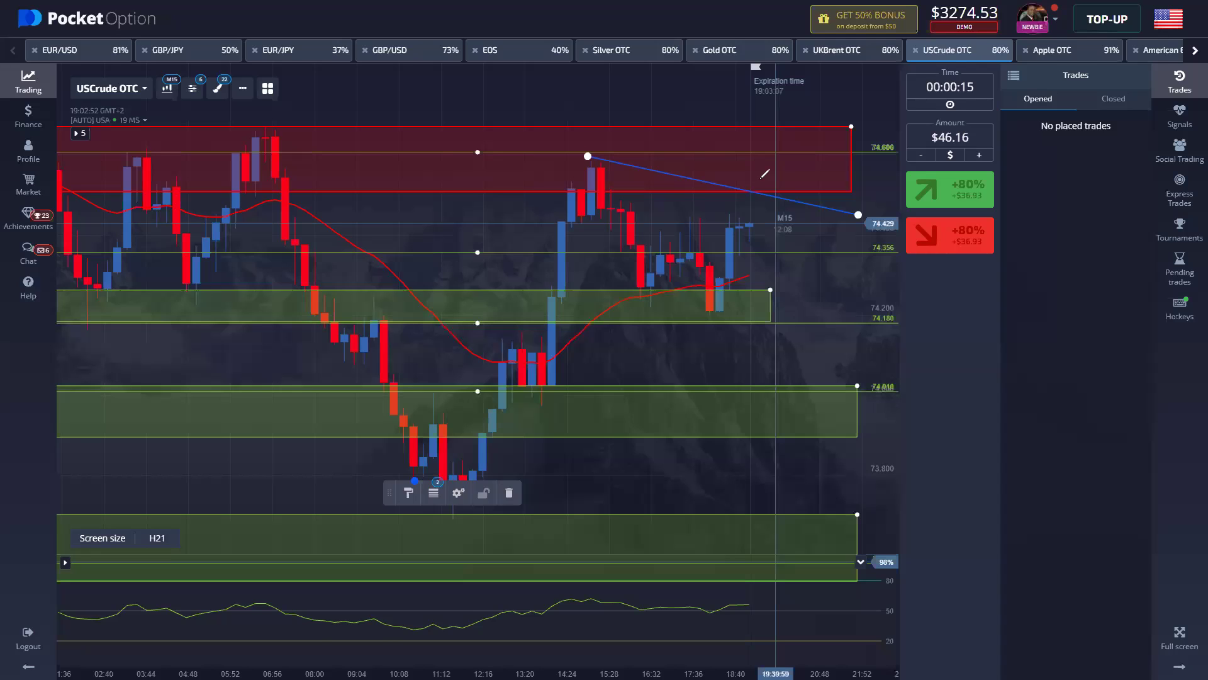
Sketch freehand a possible rise into the red zone and drop below the 74.180 line, and mark the earlier peaks in that zone.
left_click_drag(762, 178, 796, 343)
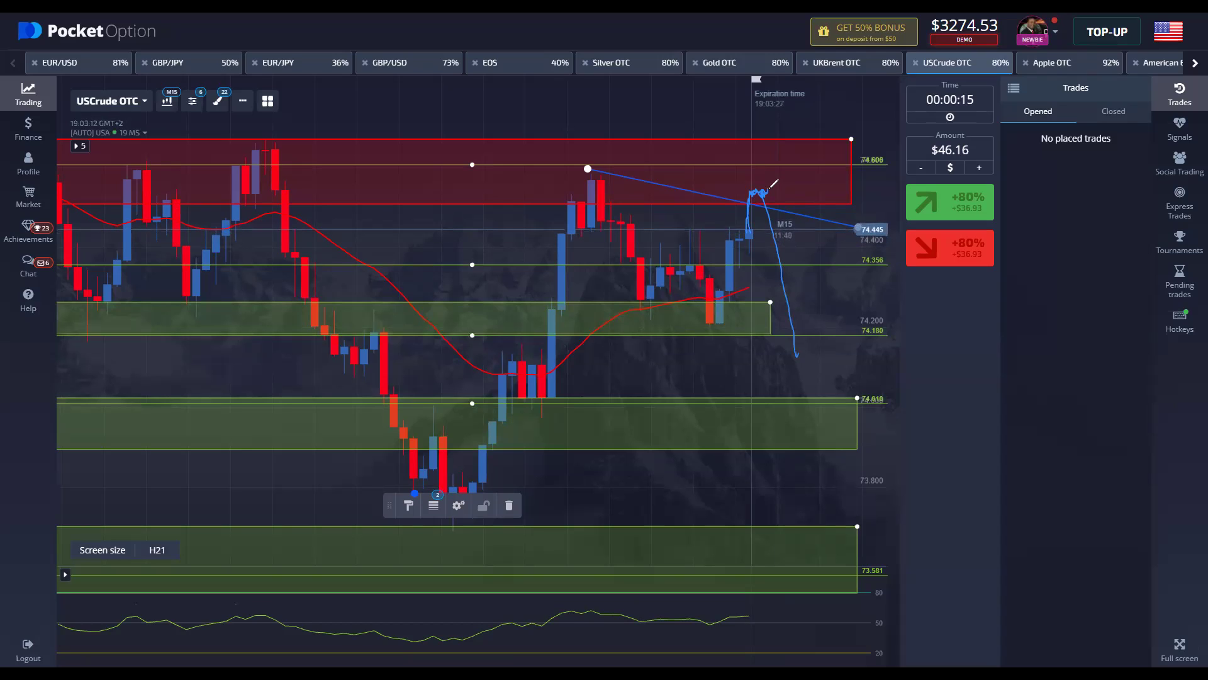
left_click_drag(771, 198, 807, 357)
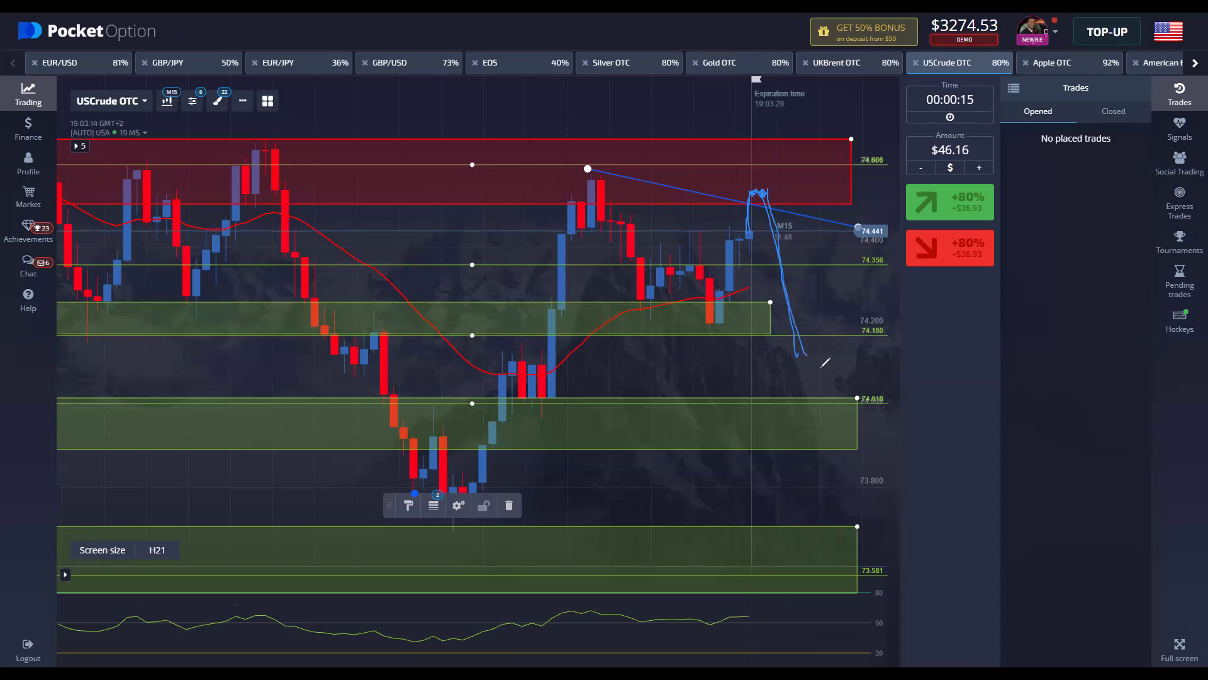
mouse_move(601, 168)
left_mouse_down()
mouse_move(585, 176)
mouse_move(604, 244)
mouse_move(620, 178)
left_mouse_up()
mouse_move(271, 142)
left_mouse_down()
mouse_move(243, 208)
mouse_move(205, 175)
mouse_move(116, 207)
mouse_move(168, 165)
left_mouse_up()
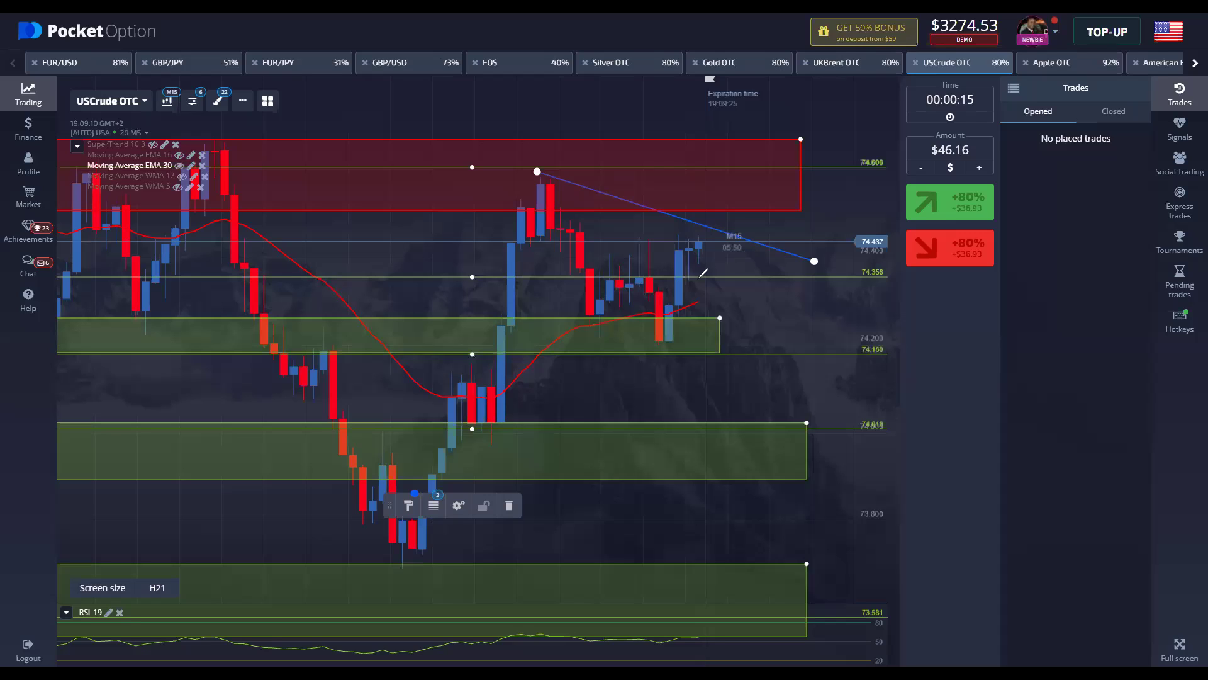
Circle the latest candles freehand, sketch a spike into the red zone and a drop to the green zone, and clear the marks.
mouse_move(702, 272)
left_mouse_down()
mouse_move(723, 245)
mouse_move(673, 252)
mouse_move(693, 230)
mouse_move(682, 242)
left_mouse_up()
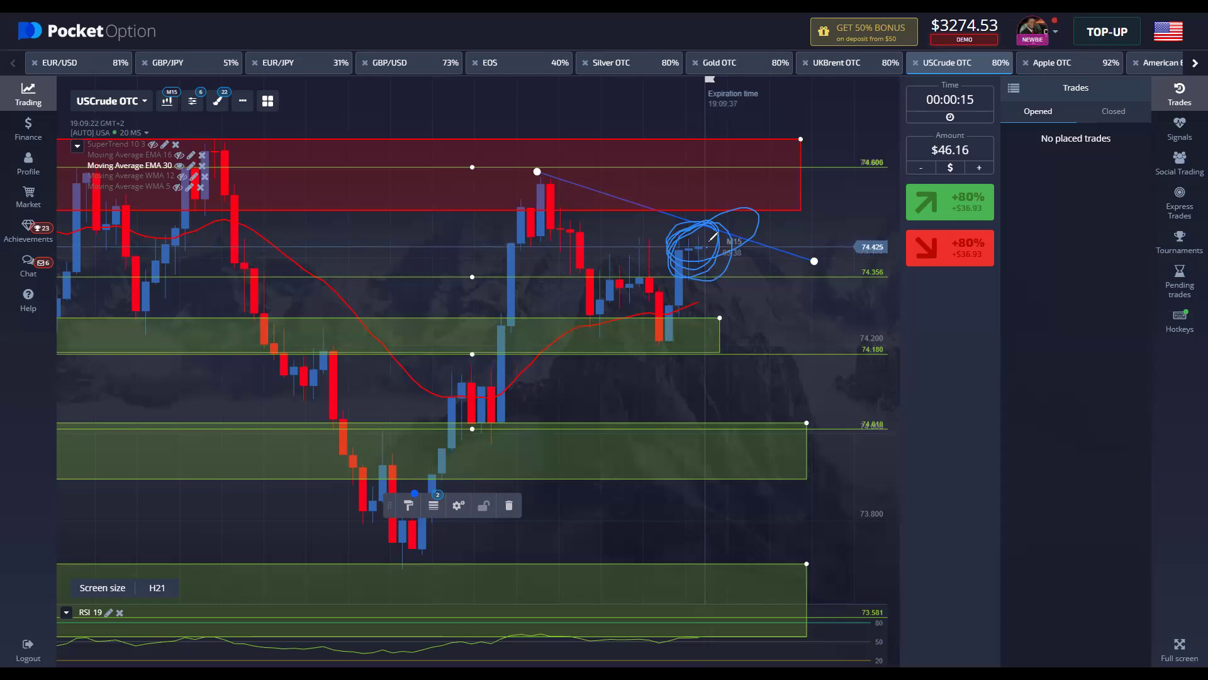
left_click_drag(711, 200, 728, 218)
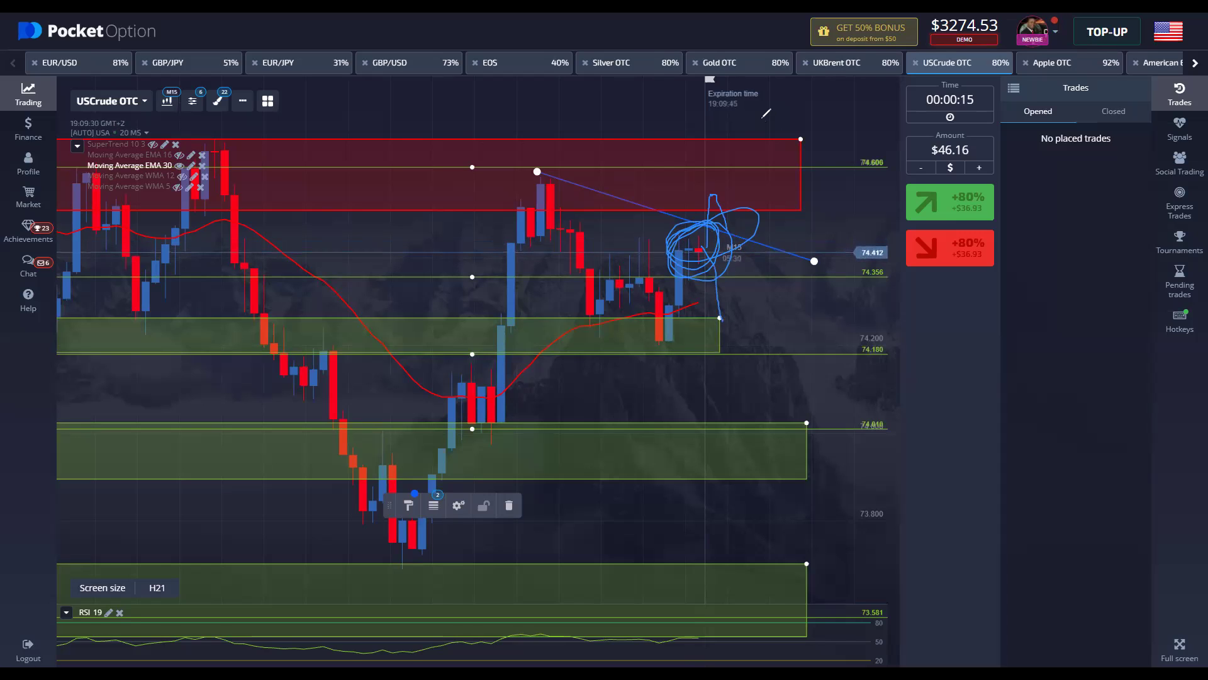
key("ctrl+z")
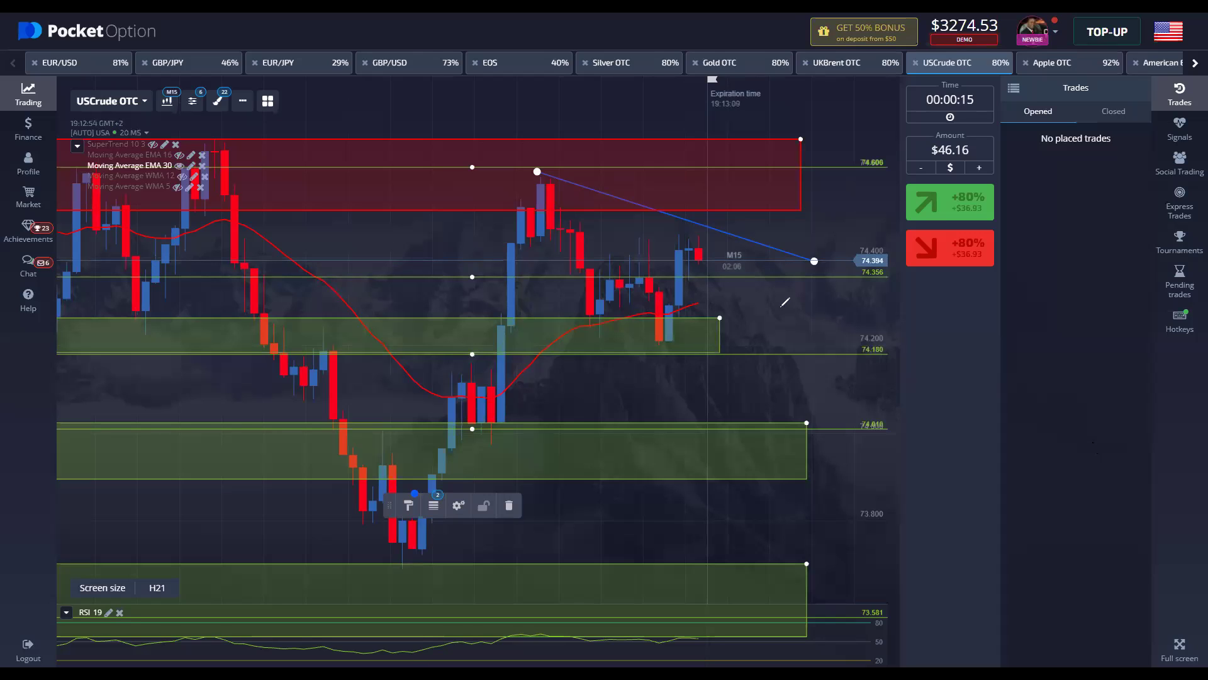
Mark the area beside the latest candles, circle the whole swing around the trend line freehand, and clear the marks.
mouse_move(708, 233)
left_mouse_down()
mouse_move(654, 277)
mouse_move(706, 301)
mouse_move(724, 214)
mouse_move(699, 296)
mouse_move(765, 218)
mouse_move(687, 239)
mouse_move(733, 271)
mouse_move(654, 302)
mouse_move(686, 239)
mouse_move(750, 253)
left_mouse_up()
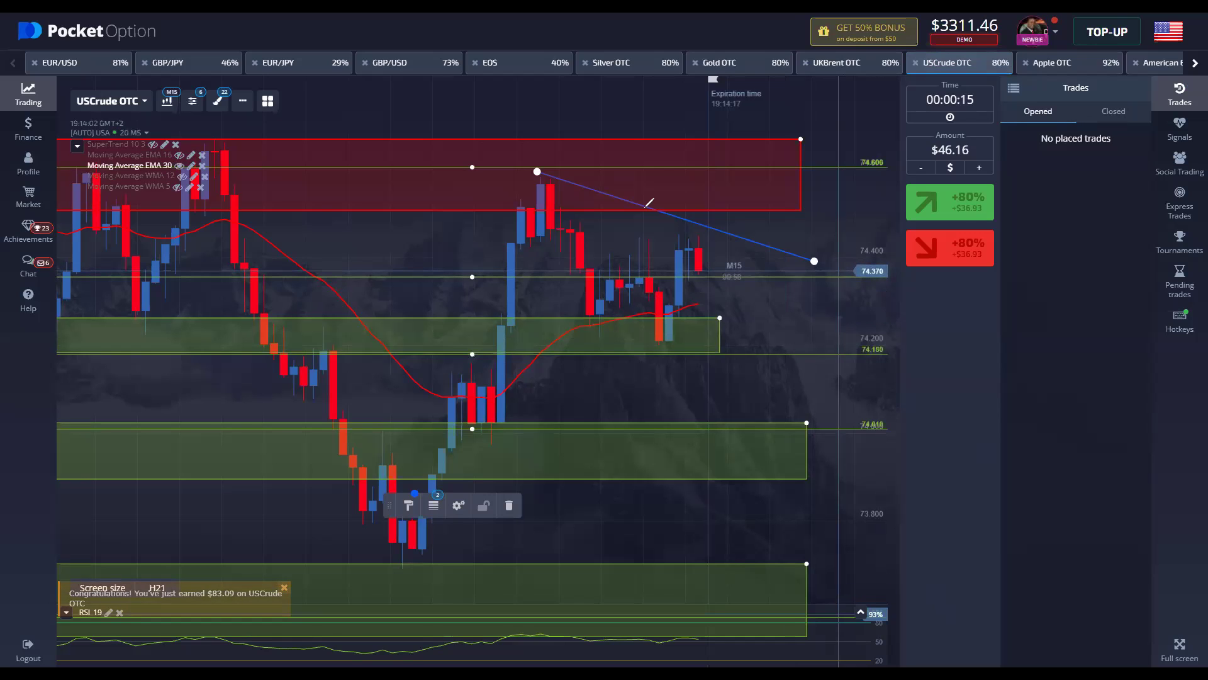
mouse_move(631, 178)
left_mouse_down()
mouse_move(881, 277)
mouse_move(629, 296)
mouse_move(875, 188)
mouse_move(805, 165)
mouse_move(778, 334)
mouse_move(682, 189)
mouse_move(623, 214)
left_mouse_up()
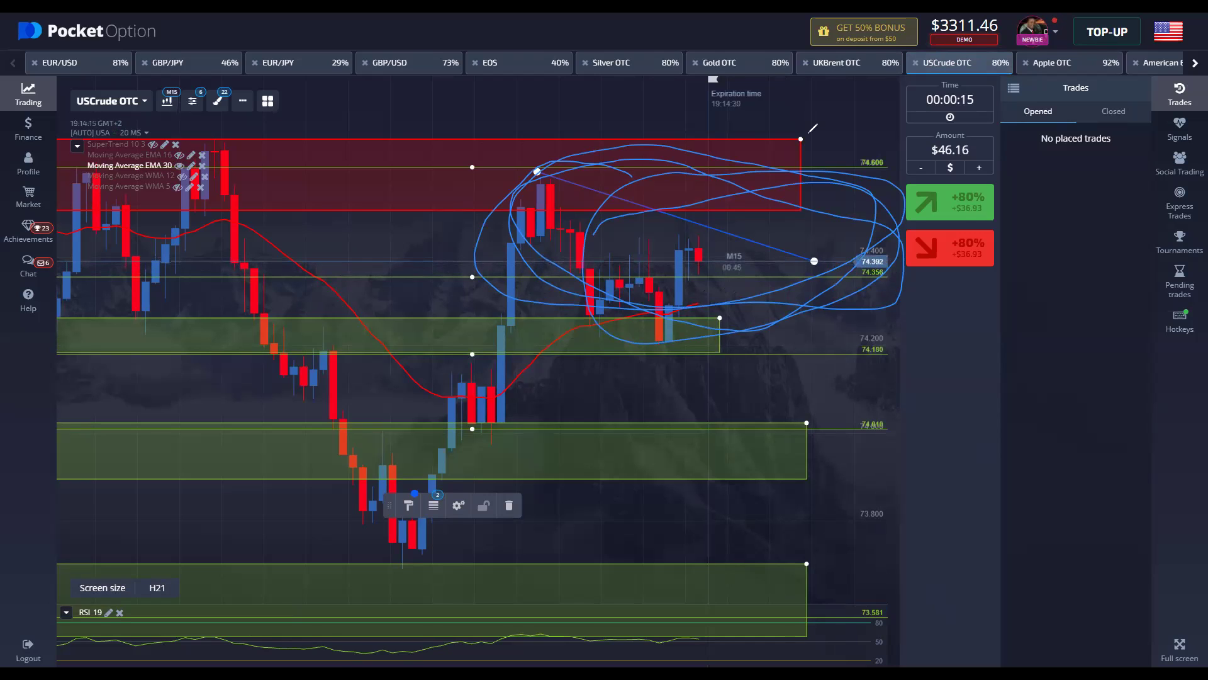
key("e")
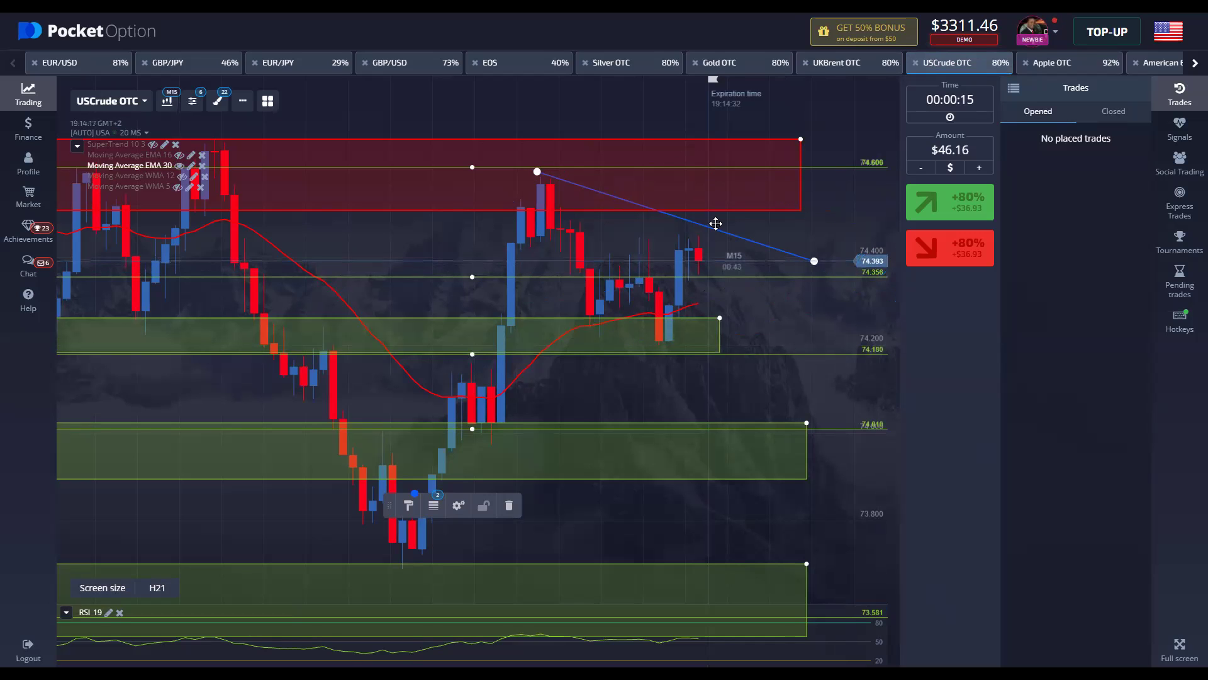
Show the Moving Average EMA 16, WMA 12 and WMA 5 indicators on the chart.
left_click(179, 154)
left_click(181, 176)
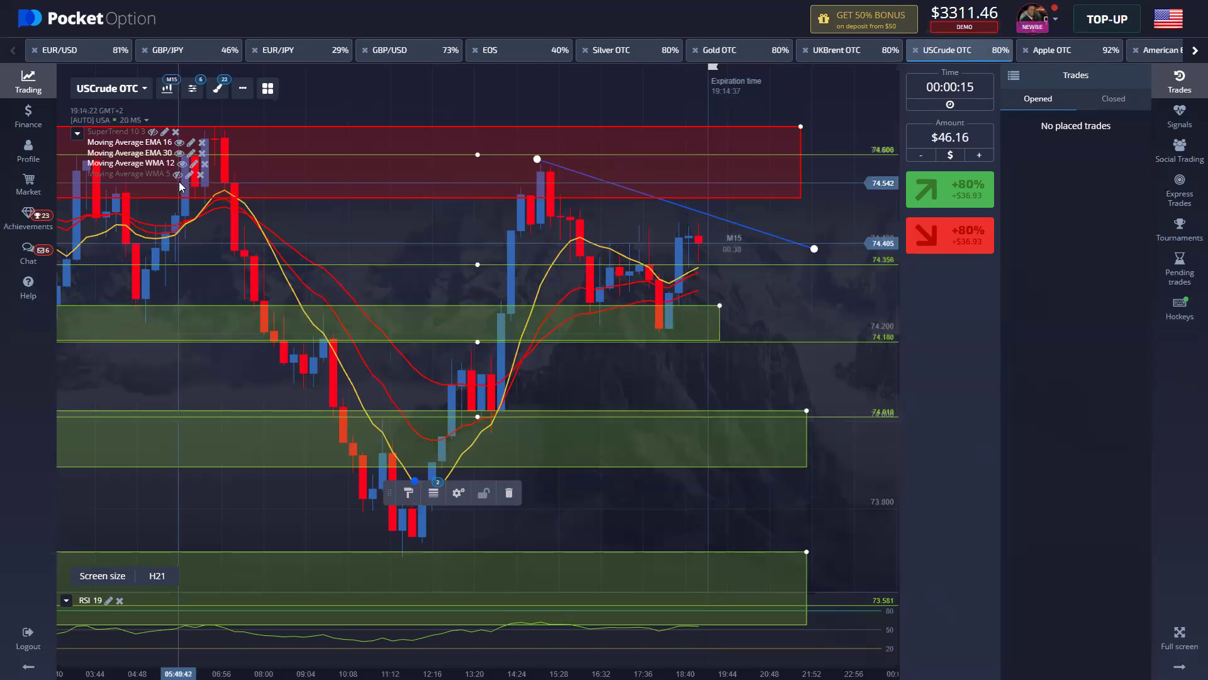
left_click(179, 176)
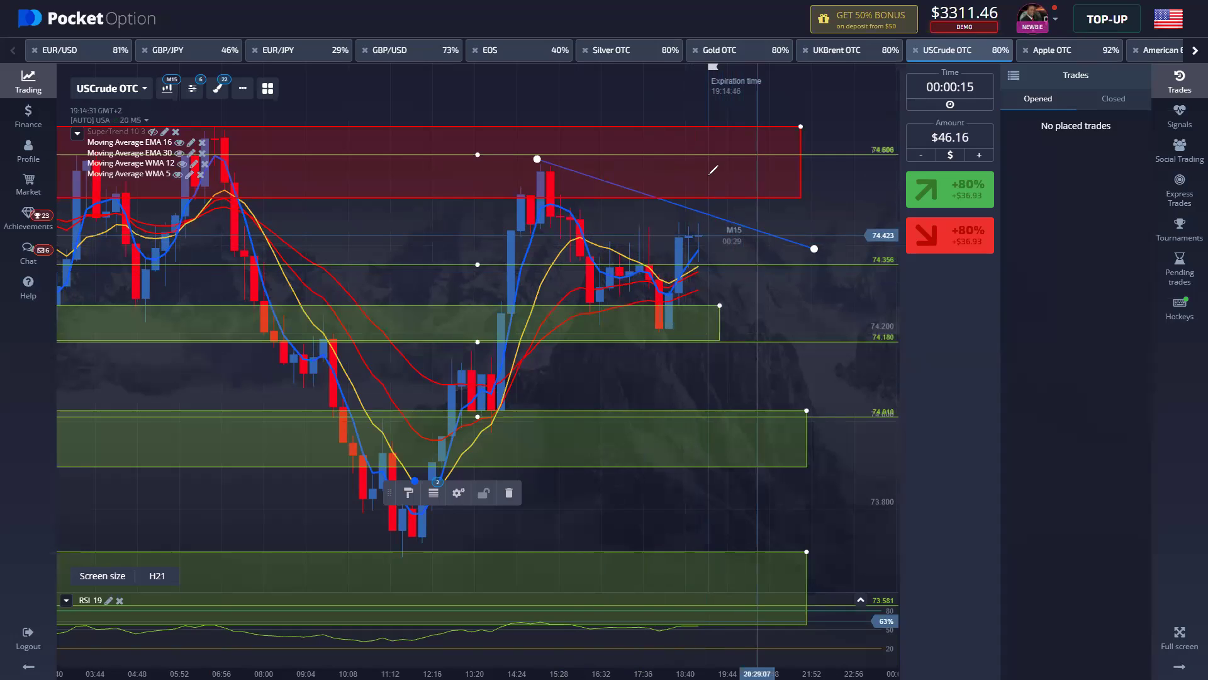
Sketch a possible drop from the latest candle, circle the recent candles and moving averages freehand, and clear the marks.
mouse_move(696, 236)
left_mouse_down()
mouse_move(723, 185)
mouse_move(735, 370)
mouse_move(750, 383)
left_mouse_up()
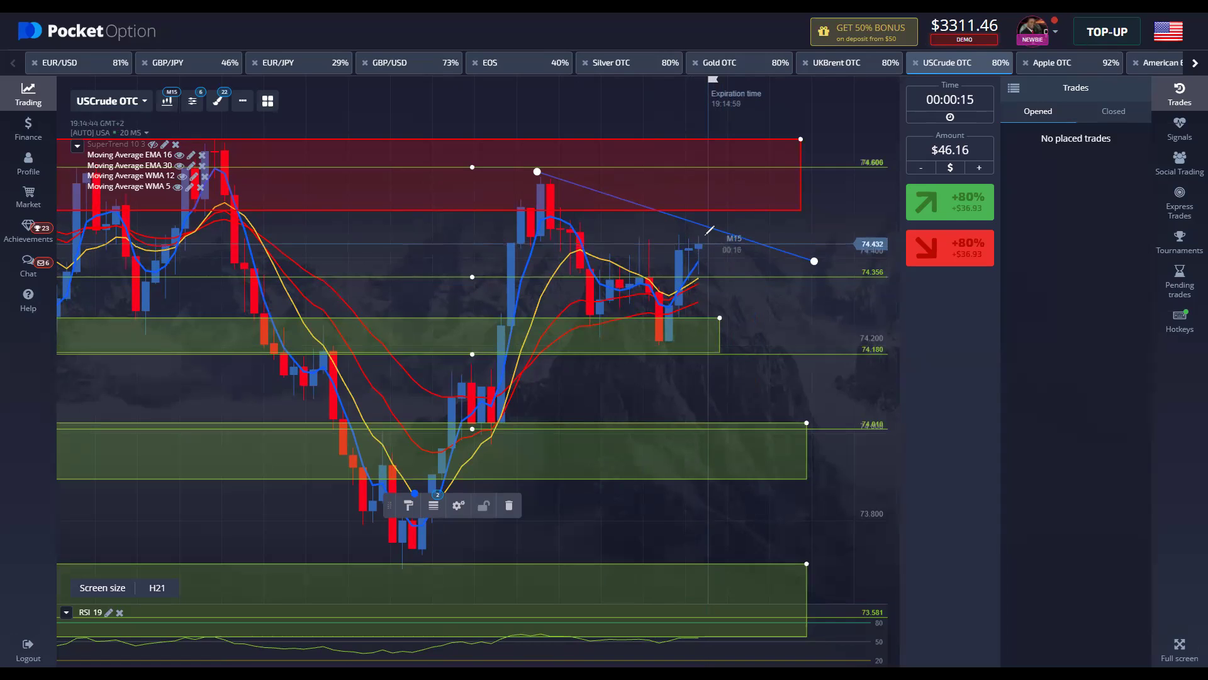
mouse_move(723, 220)
left_mouse_down()
mouse_move(642, 277)
mouse_move(705, 214)
mouse_move(758, 286)
mouse_move(648, 239)
mouse_move(724, 327)
mouse_move(642, 277)
mouse_move(667, 335)
left_mouse_up()
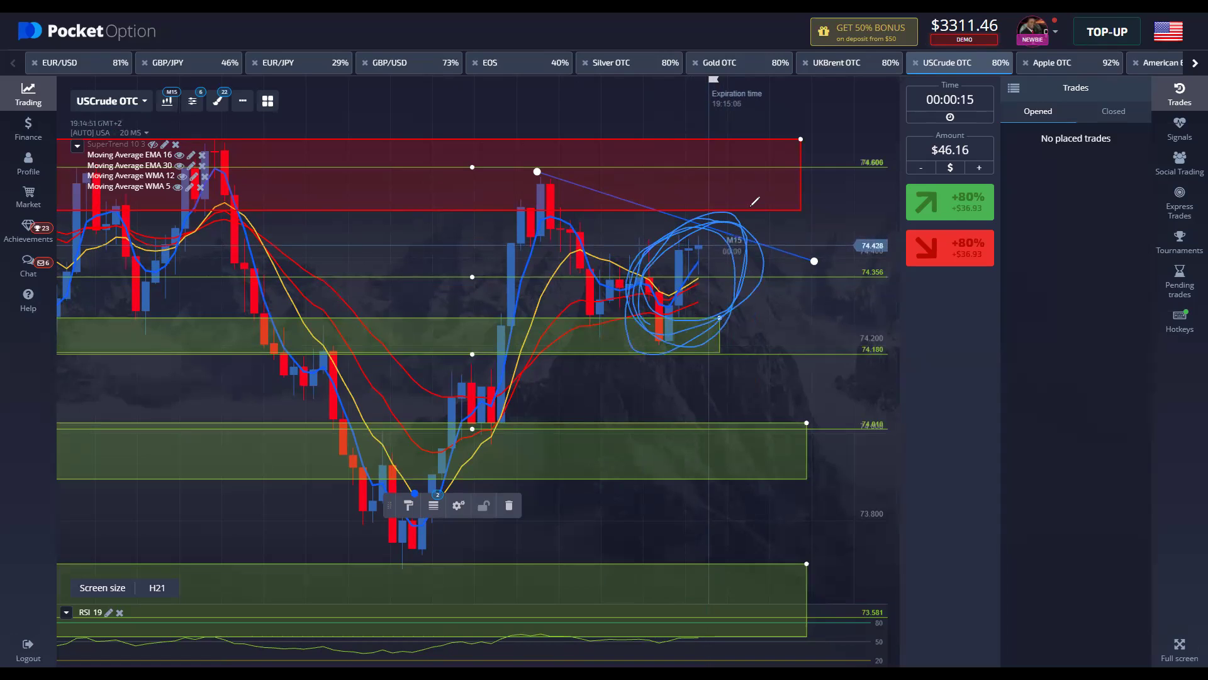
key("ctrl+z")
Mark the latest candles near the trend line, clear the marks, and sketch freehand a rise into the red zone followed by a drop.
mouse_move(717, 209)
left_mouse_down()
mouse_move(652, 315)
mouse_move(713, 212)
mouse_move(699, 202)
mouse_move(723, 238)
left_mouse_up()
left_click_drag(730, 287, 728, 291)
mouse_move(669, 243)
left_mouse_down()
mouse_move(695, 280)
mouse_move(717, 219)
mouse_move(665, 241)
mouse_move(718, 225)
left_mouse_up()
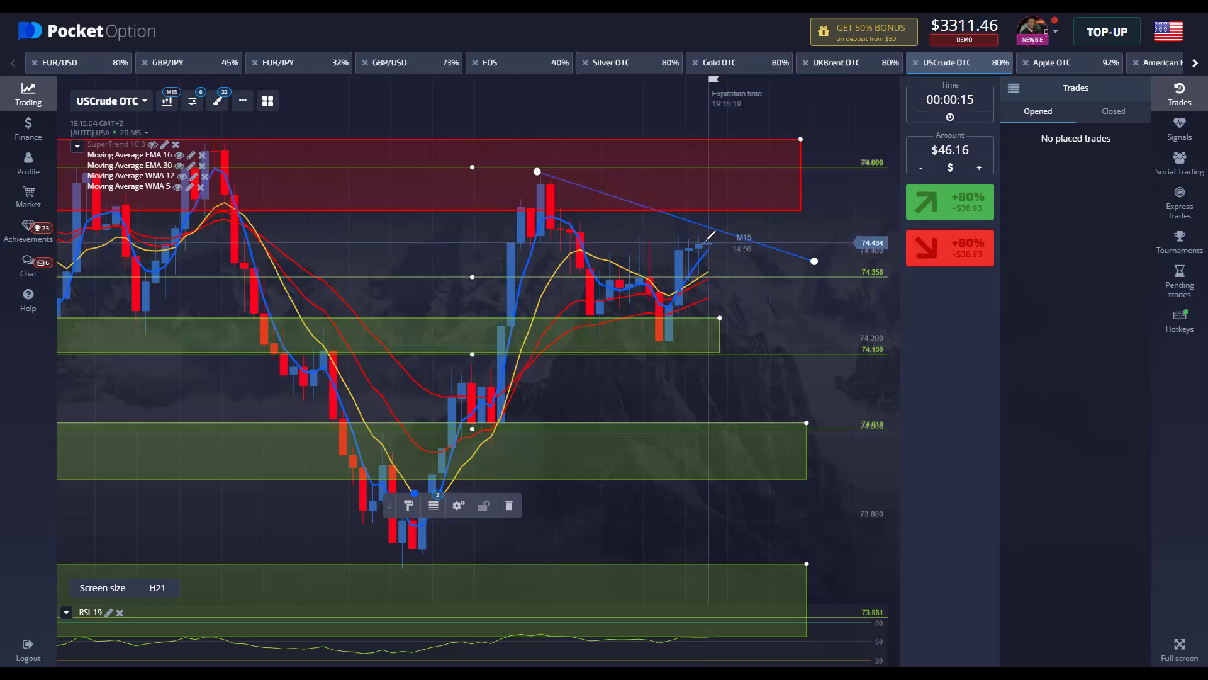
left_click_drag(711, 195, 749, 341)
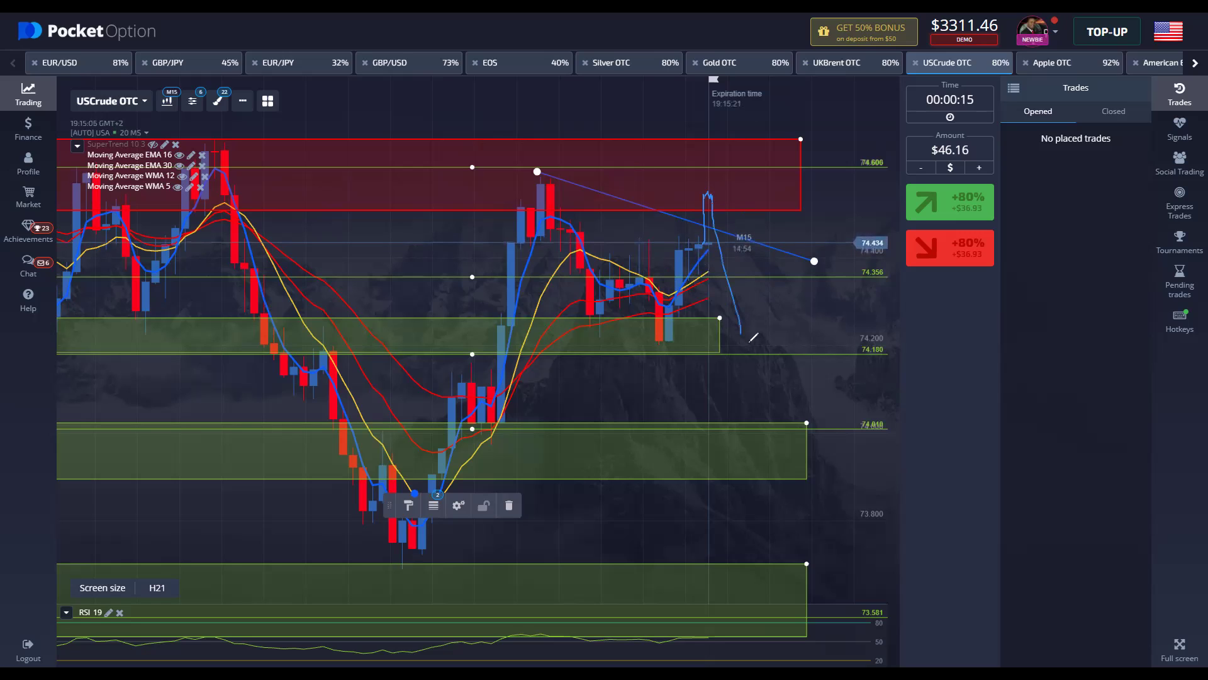